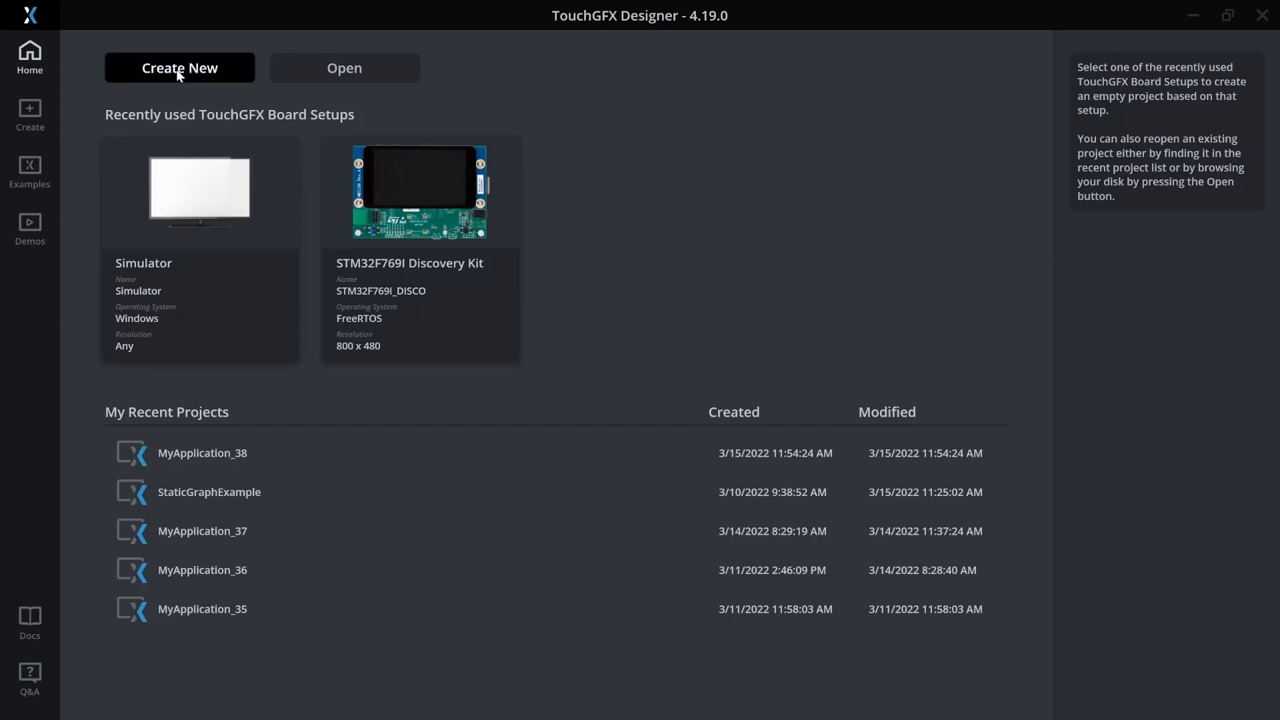
Create a new TouchGFX project using the default Simulator application template.
click(180, 74)
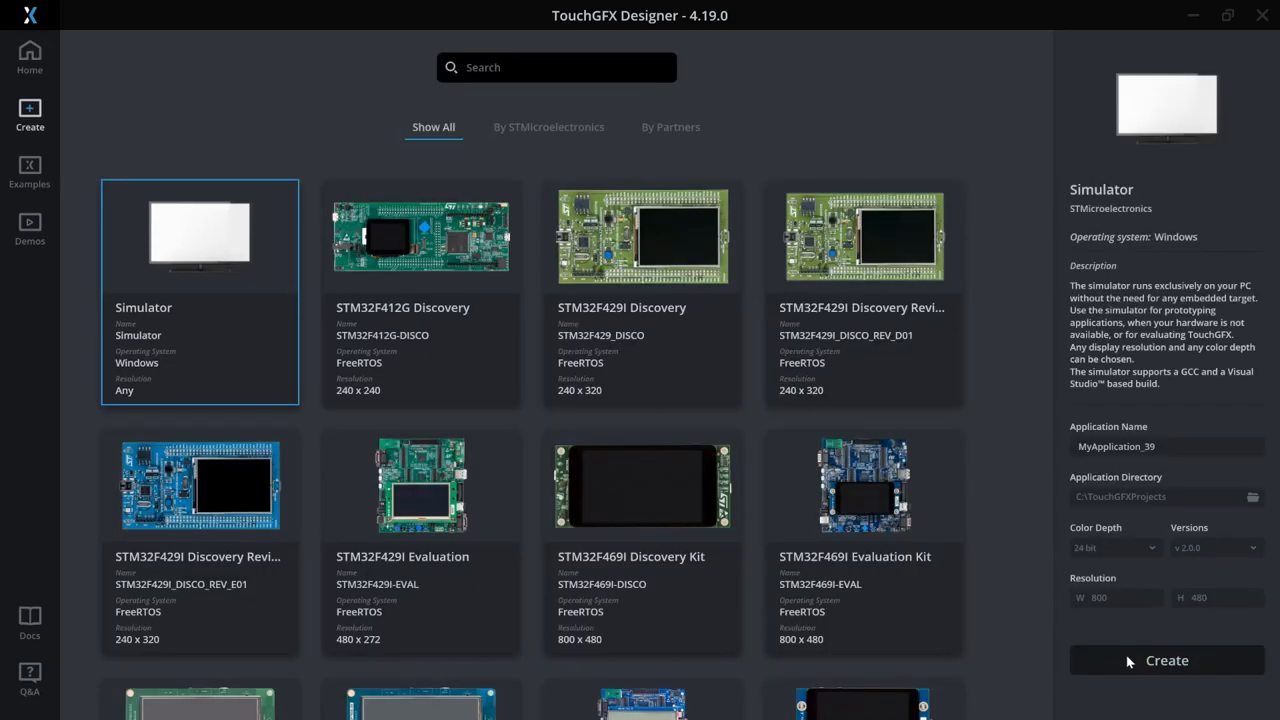
click(1167, 660)
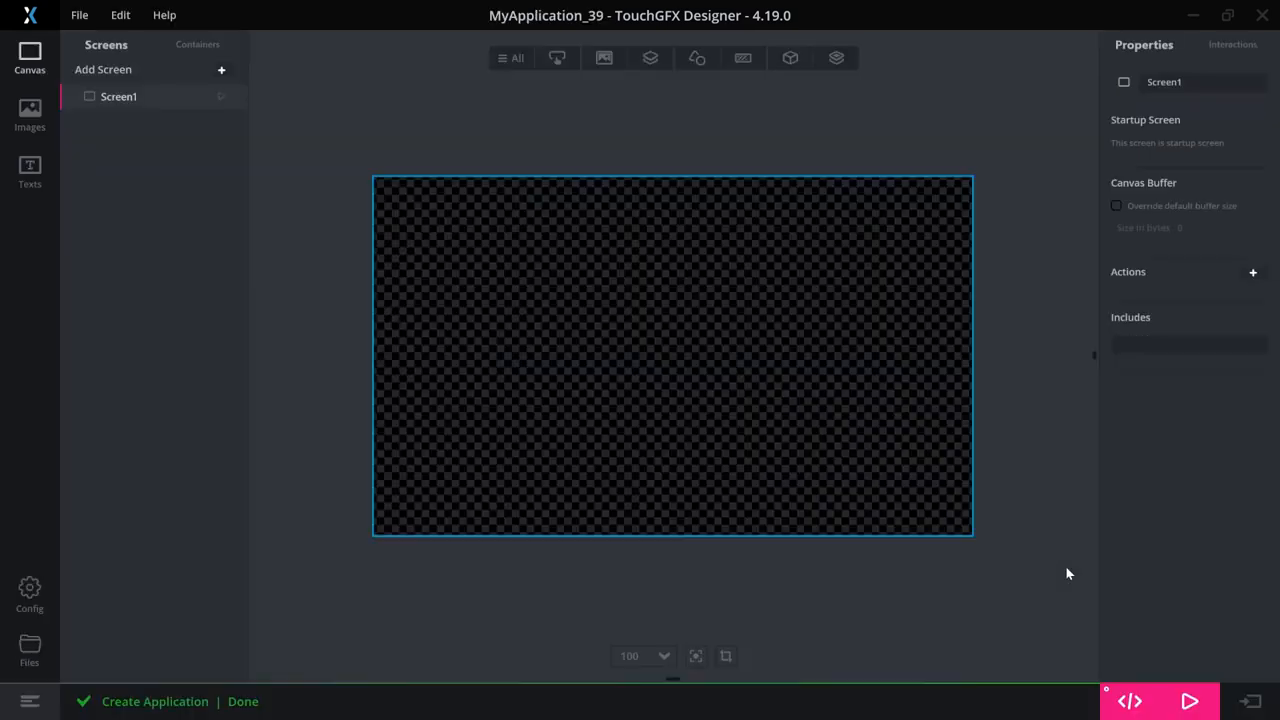
Add a Box widget and stretch it to fill the whole 800×480 canvas.
click(506, 60)
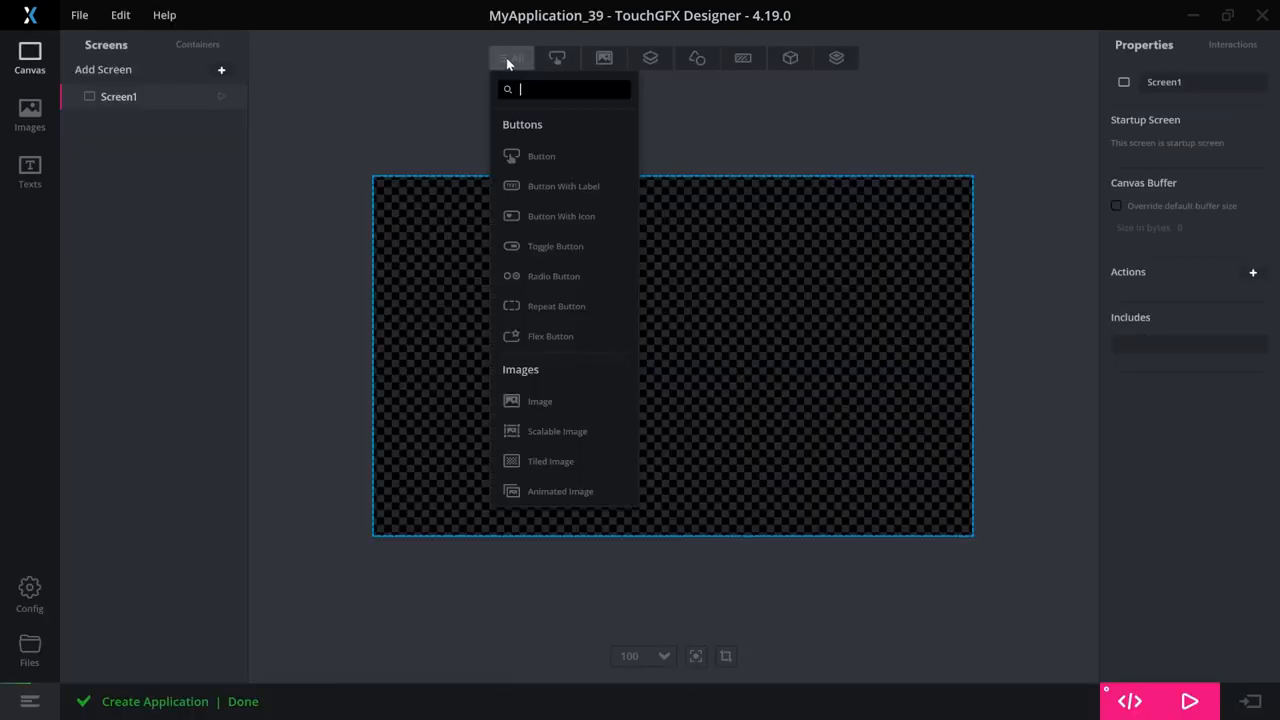
text(box)
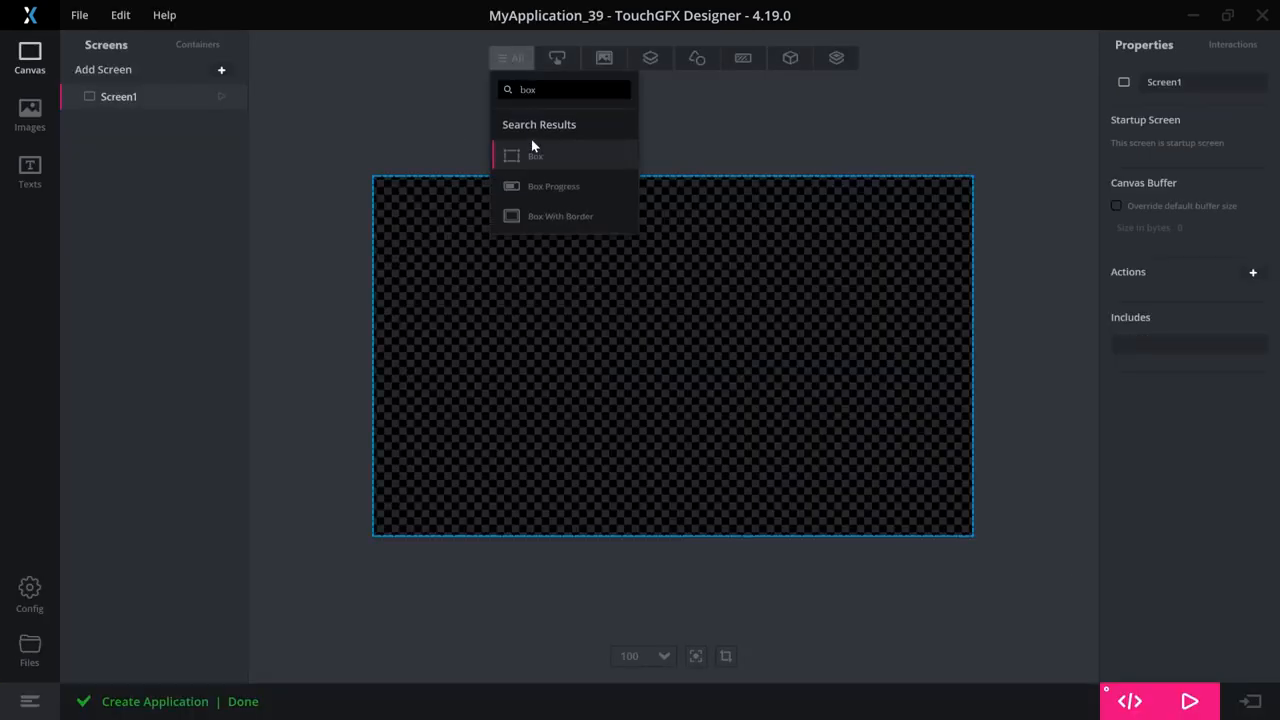
click(534, 155)
mouse_move(412, 214)
mouse_down()
mouse_move(1010, 539)
mouse_move(972, 536)
mouse_up()
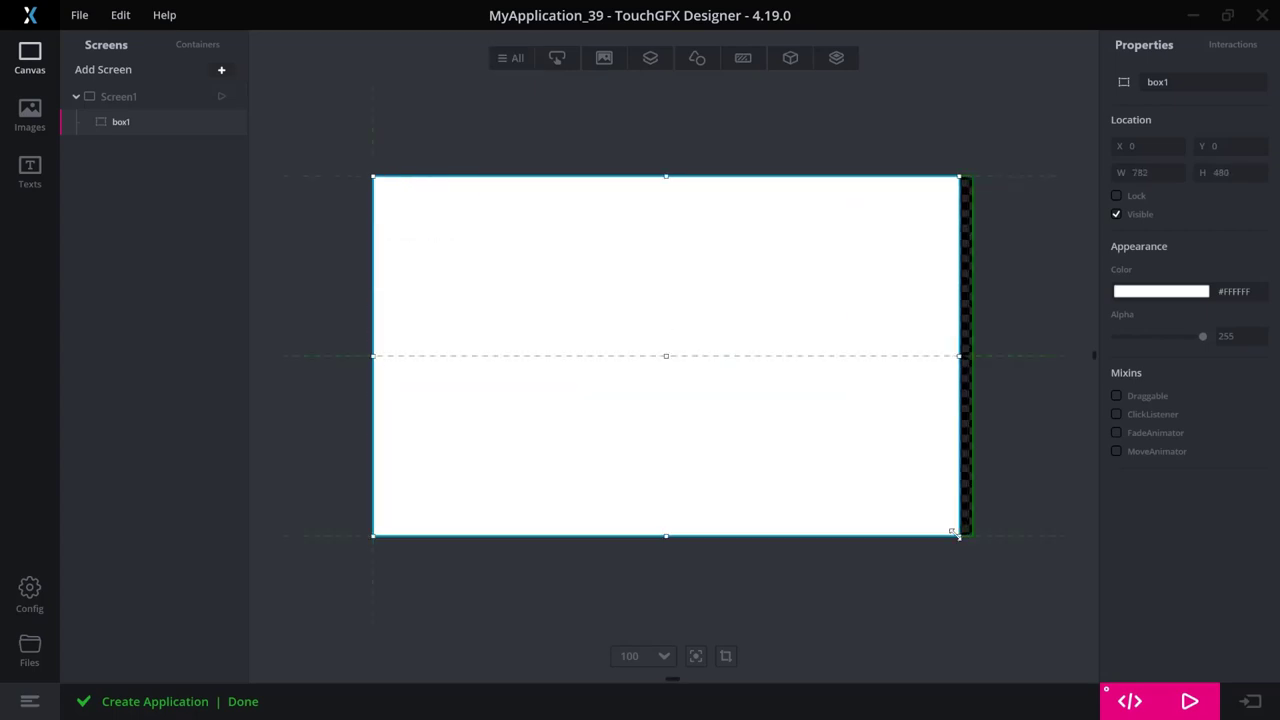
click(1134, 294)
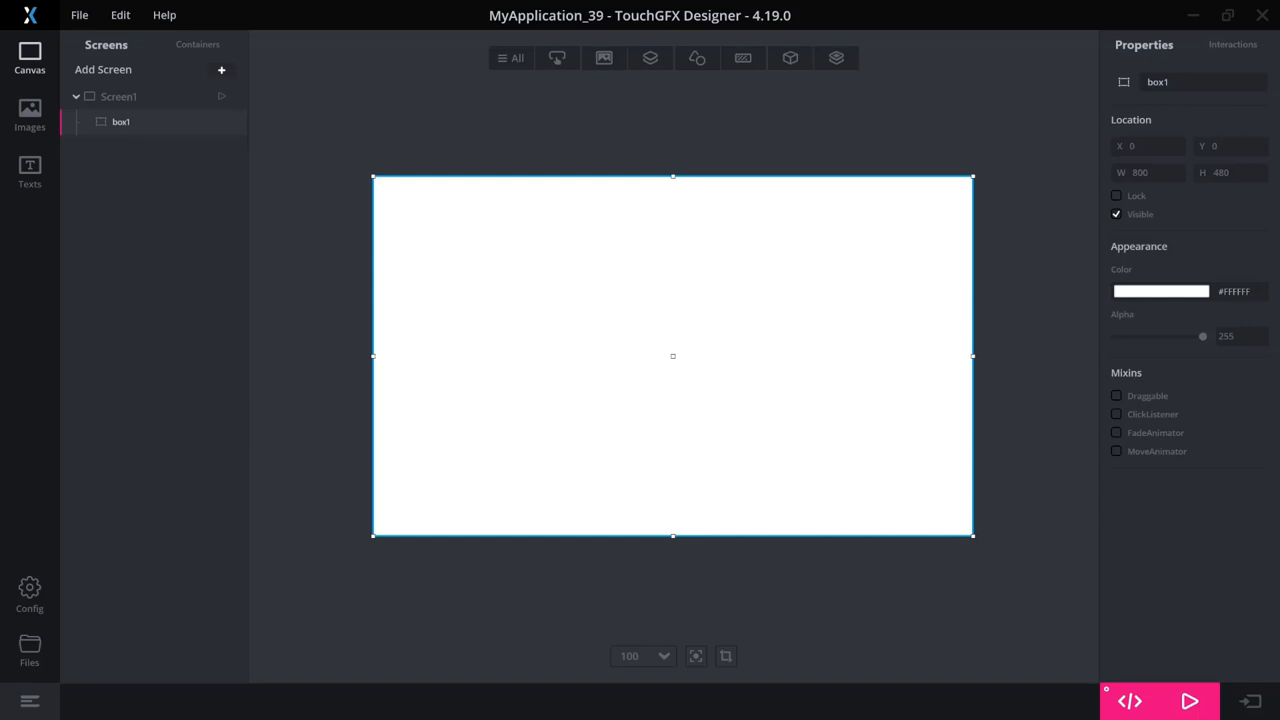
click(790, 58)
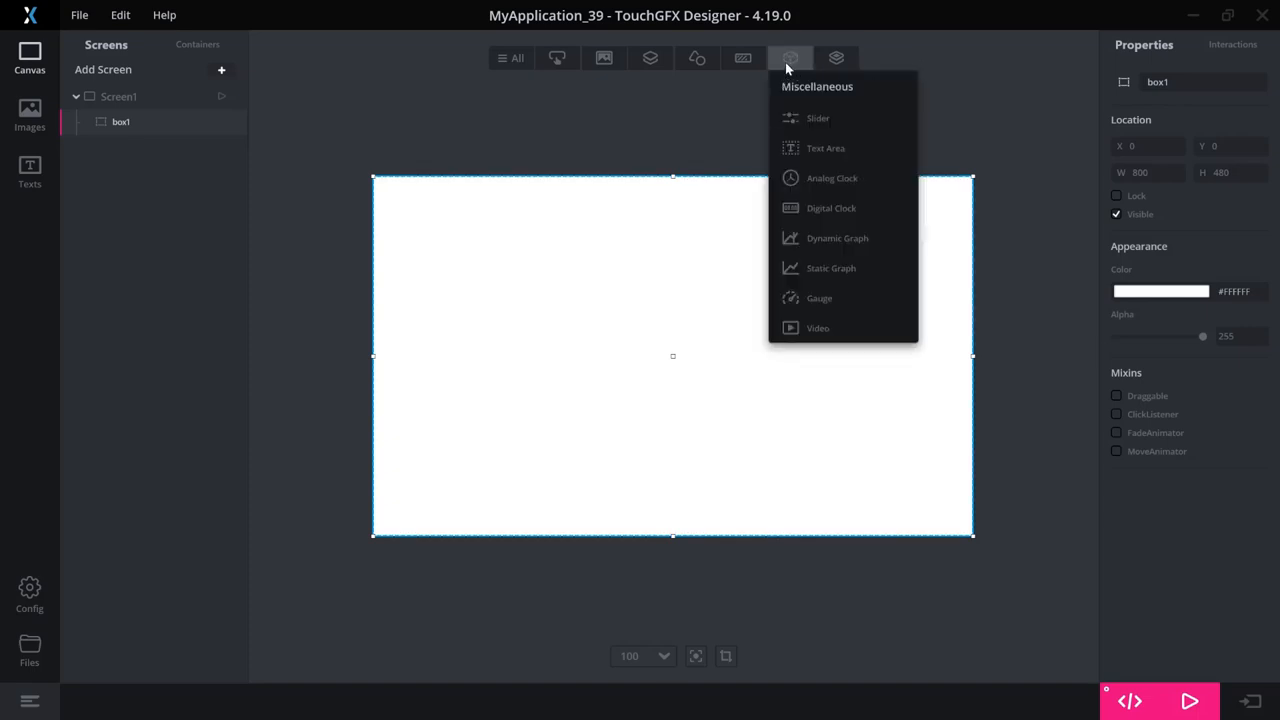
Add a Static Graph widget and enlarge it to cover the full 800×480 screen.
click(845, 270)
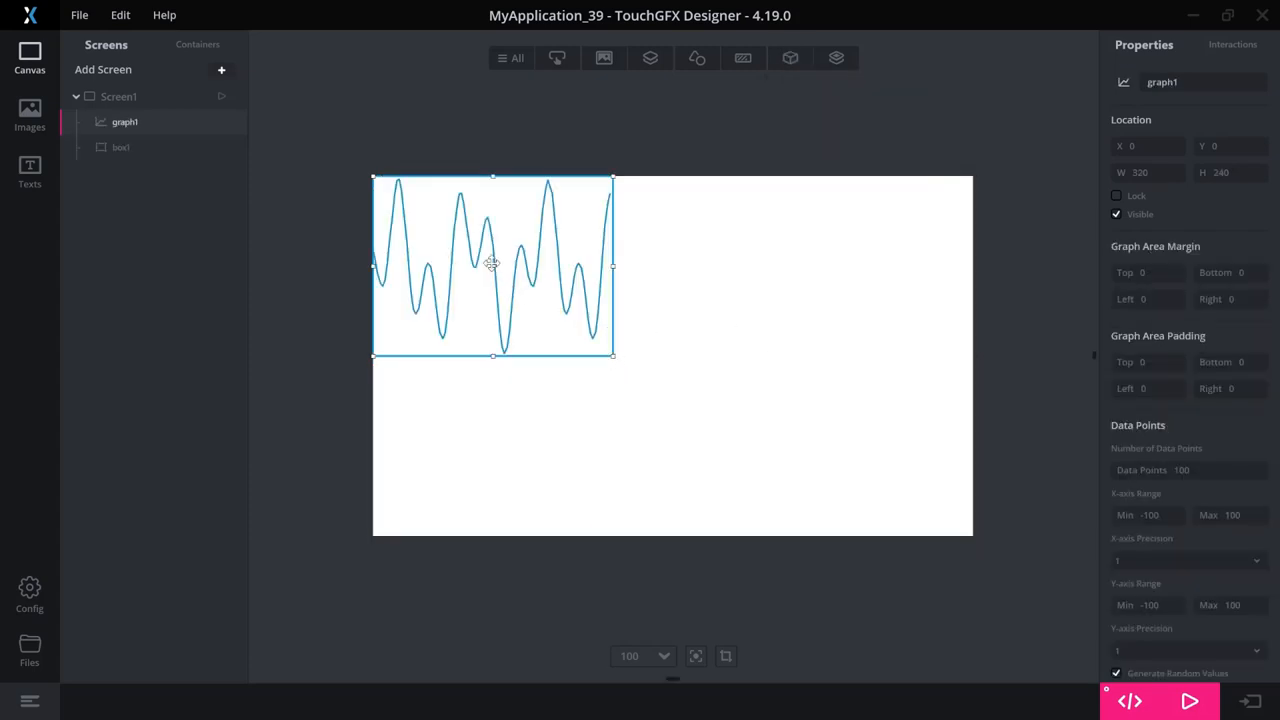
mouse_move(494, 266)
mouse_down()
mouse_move(516, 289)
mouse_move(494, 266)
mouse_up()
drag(614, 356, 973, 535)
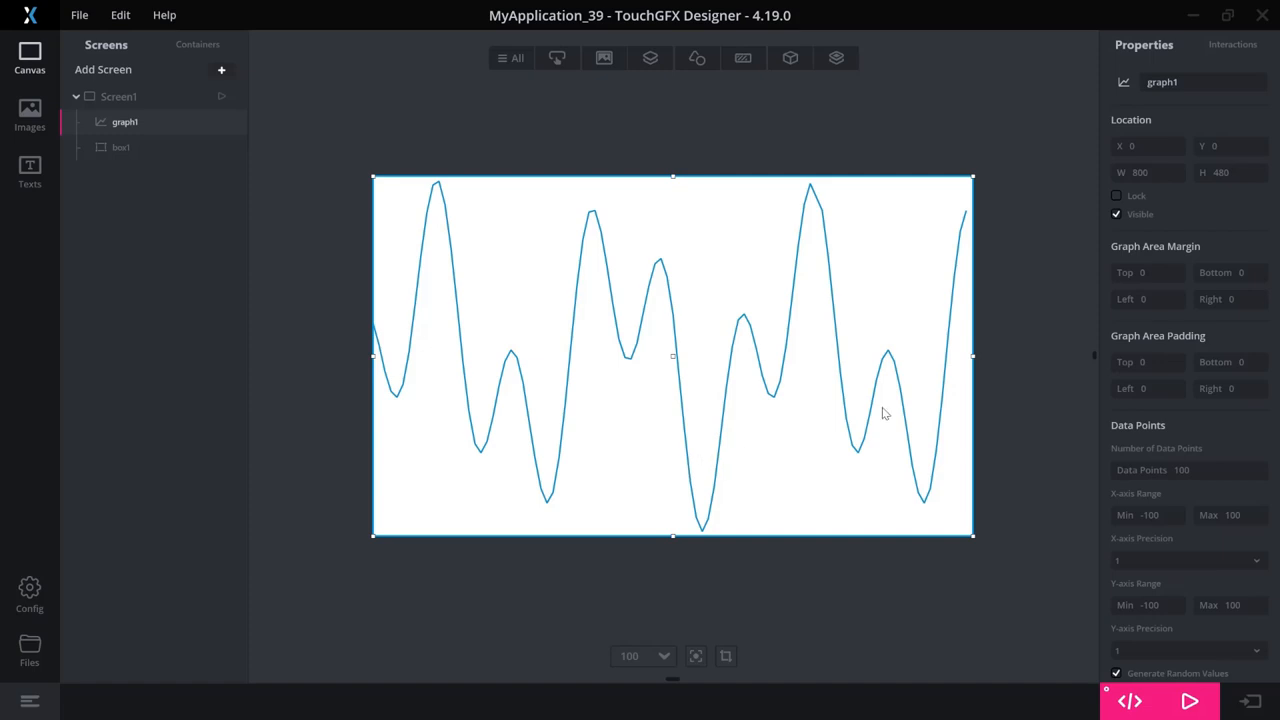
scroll(1179, 459, down, 3)
scroll(1179, 459, down, 3)
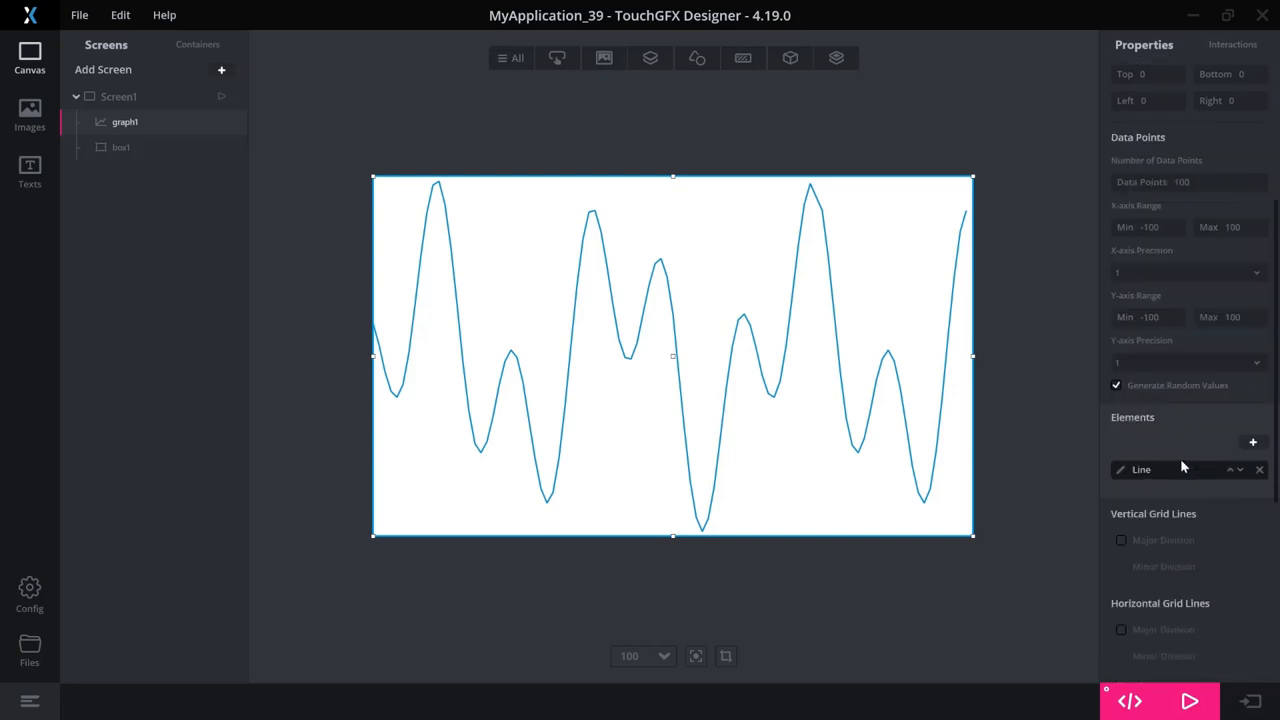
scroll(1180, 458, down, 2)
scroll(1182, 463, down, 2)
scroll(1184, 450, down, 1)
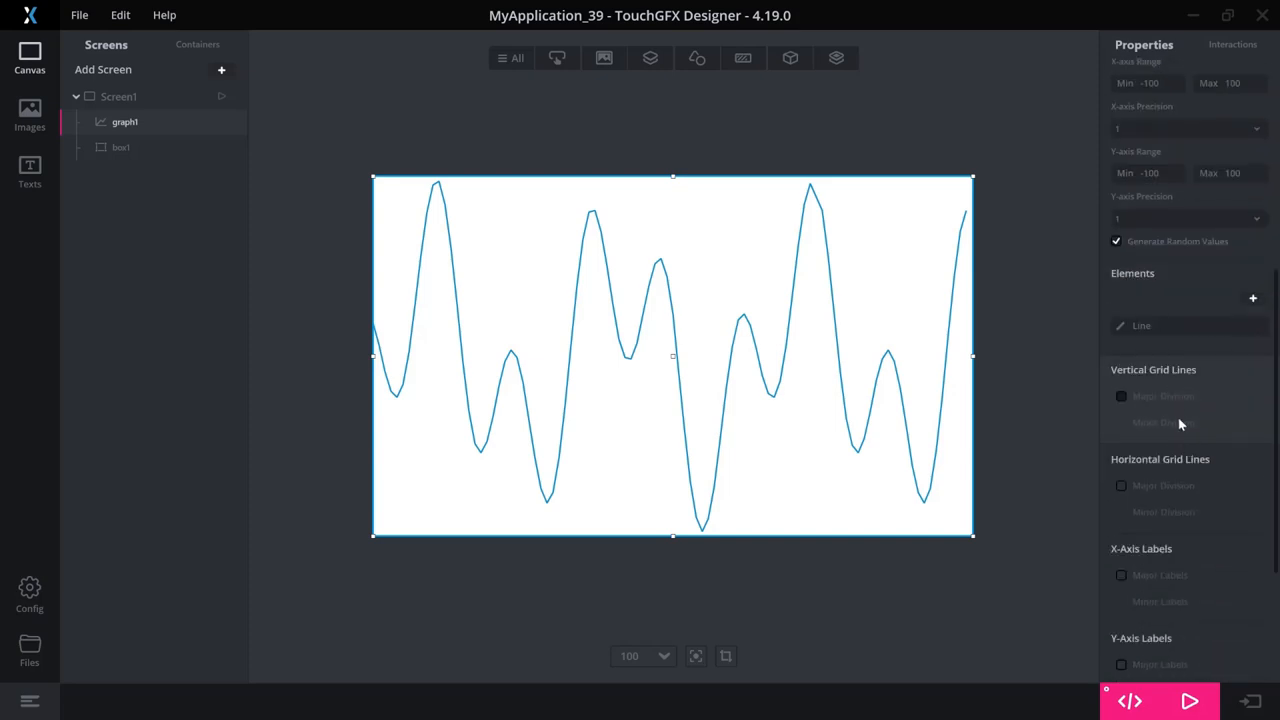
scroll(1177, 430, down, 1)
scroll(1167, 460, down, 1)
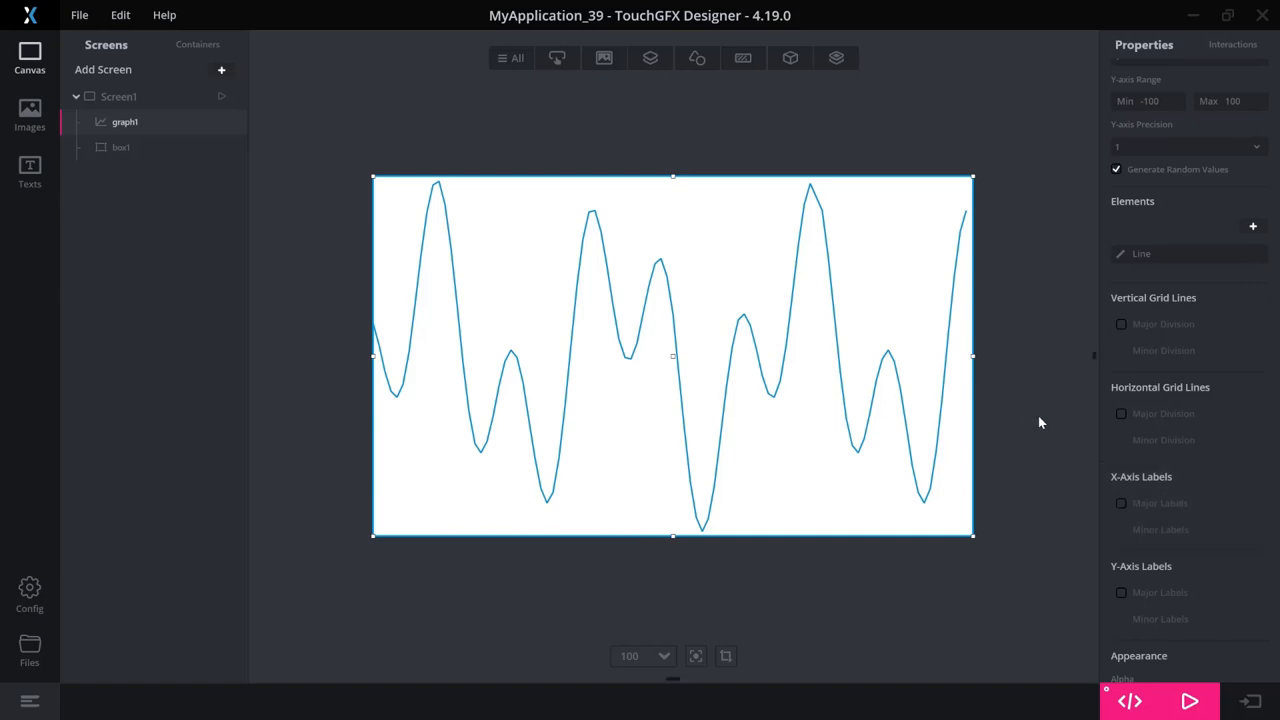
scroll(1038, 414, up, 2)
scroll(1045, 415, down, 2)
scroll(1193, 371, up, 3)
scroll(1193, 374, up, 3)
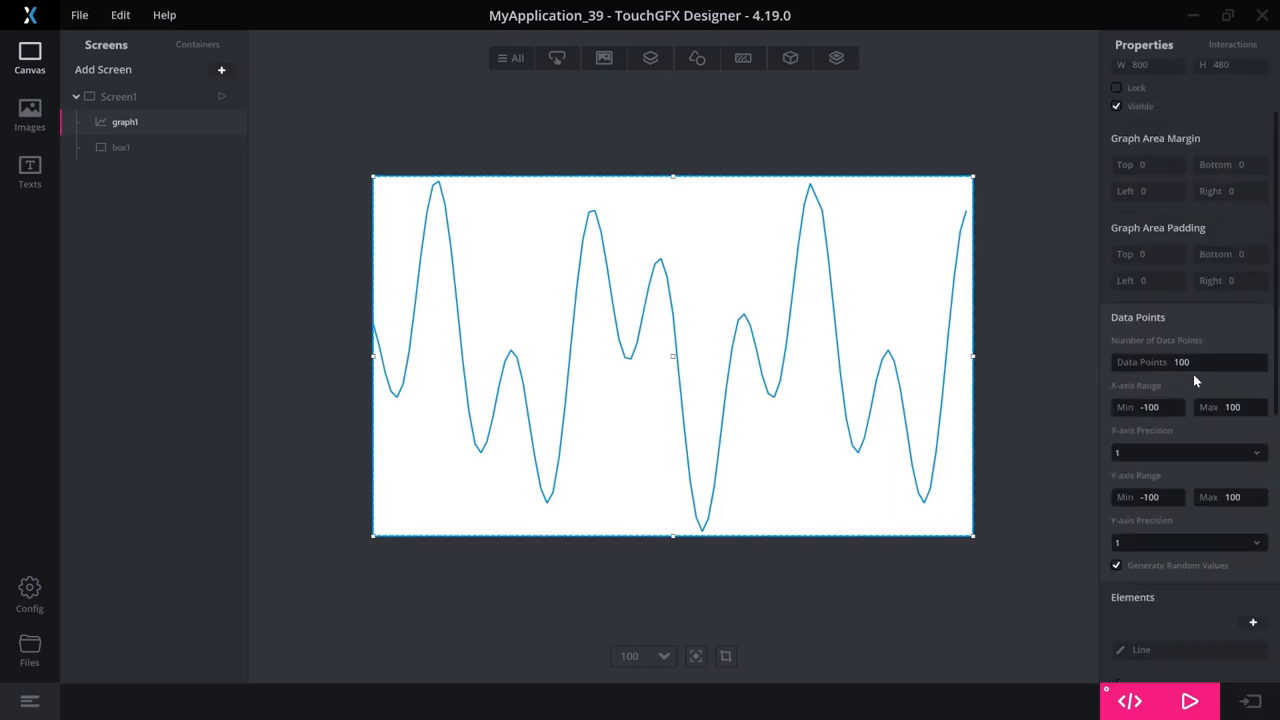
scroll(1193, 374, up, 3)
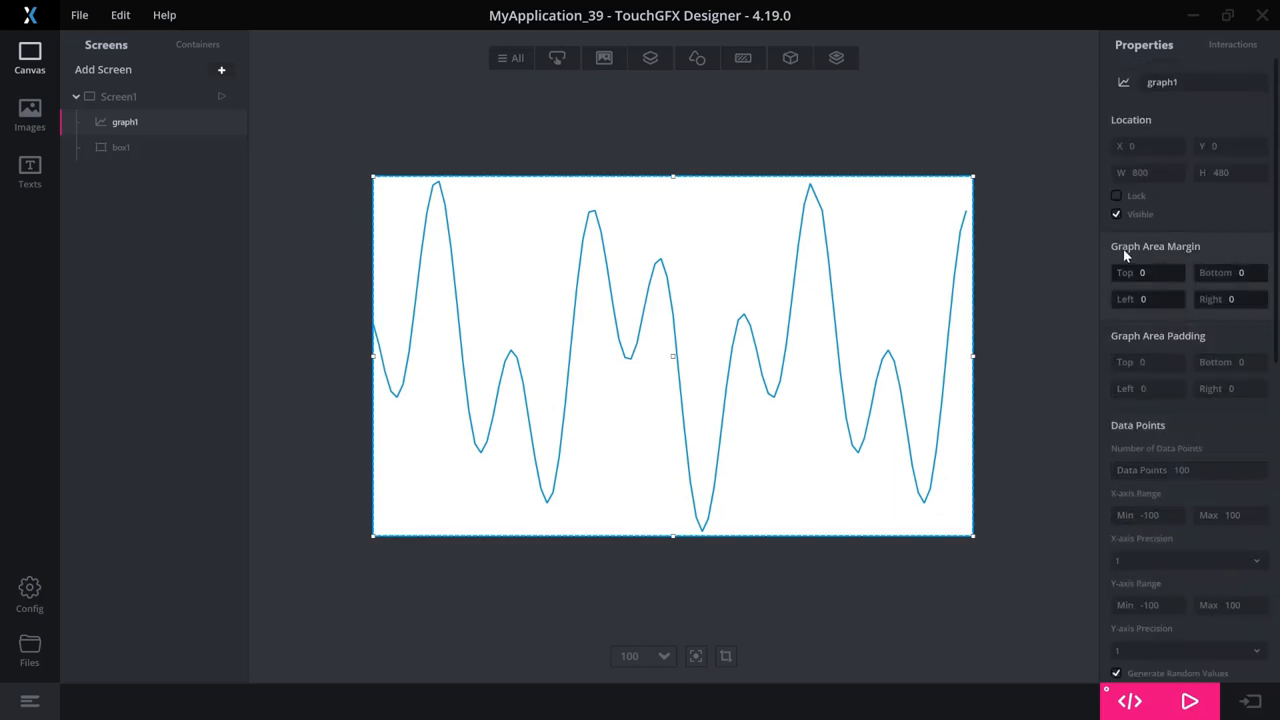
Enter graph area margins Top 50, Bottom 50, Left 100 and Right 50.
click(1150, 272)
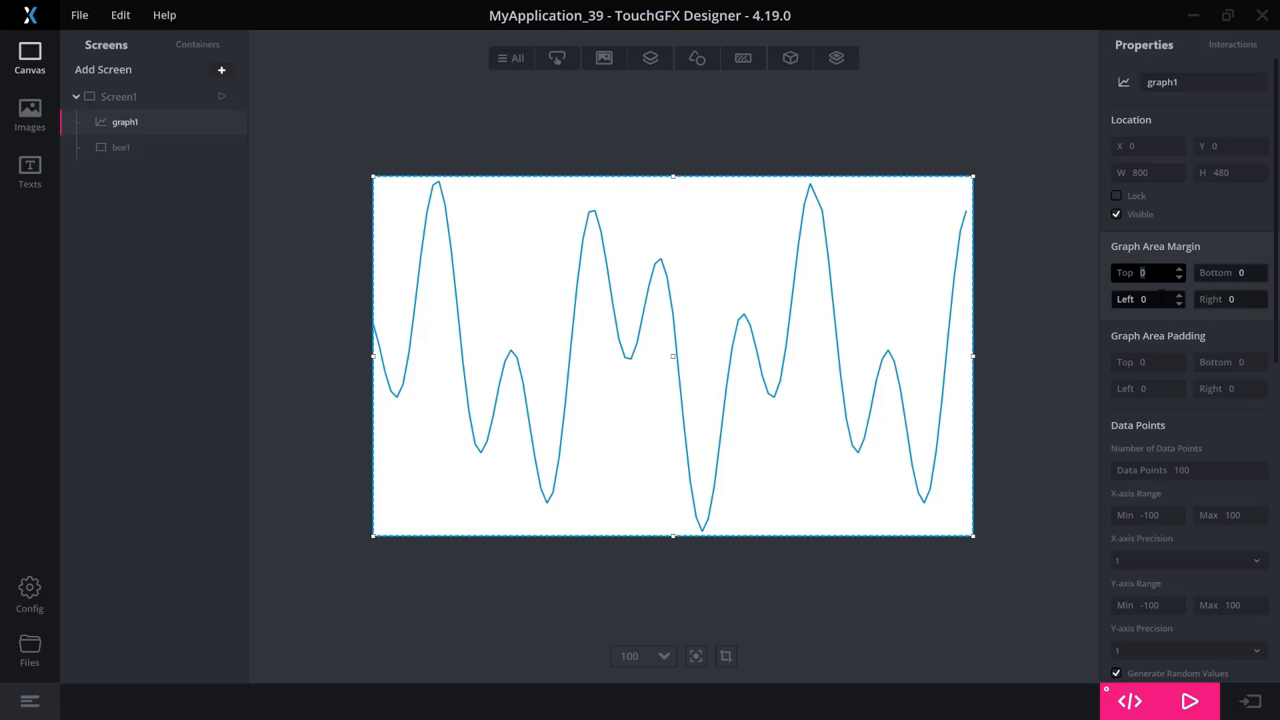
text(50)
key(Tab)
text(5)
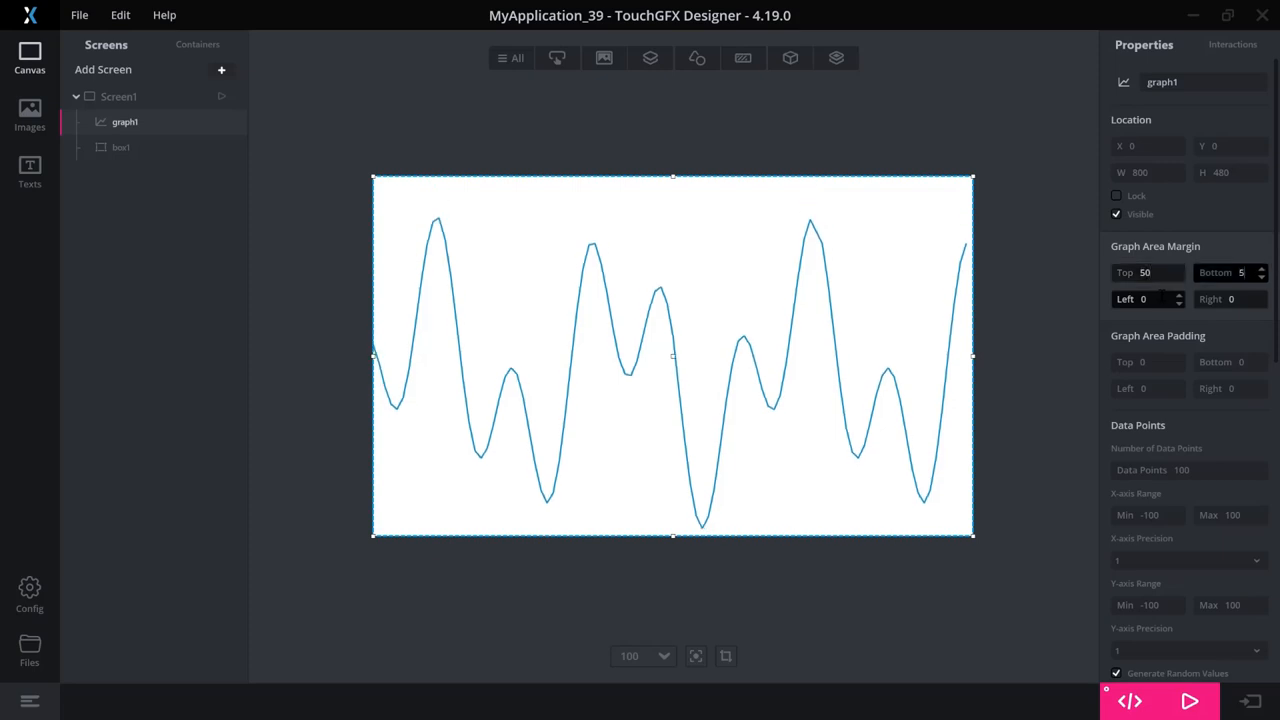
text(0)
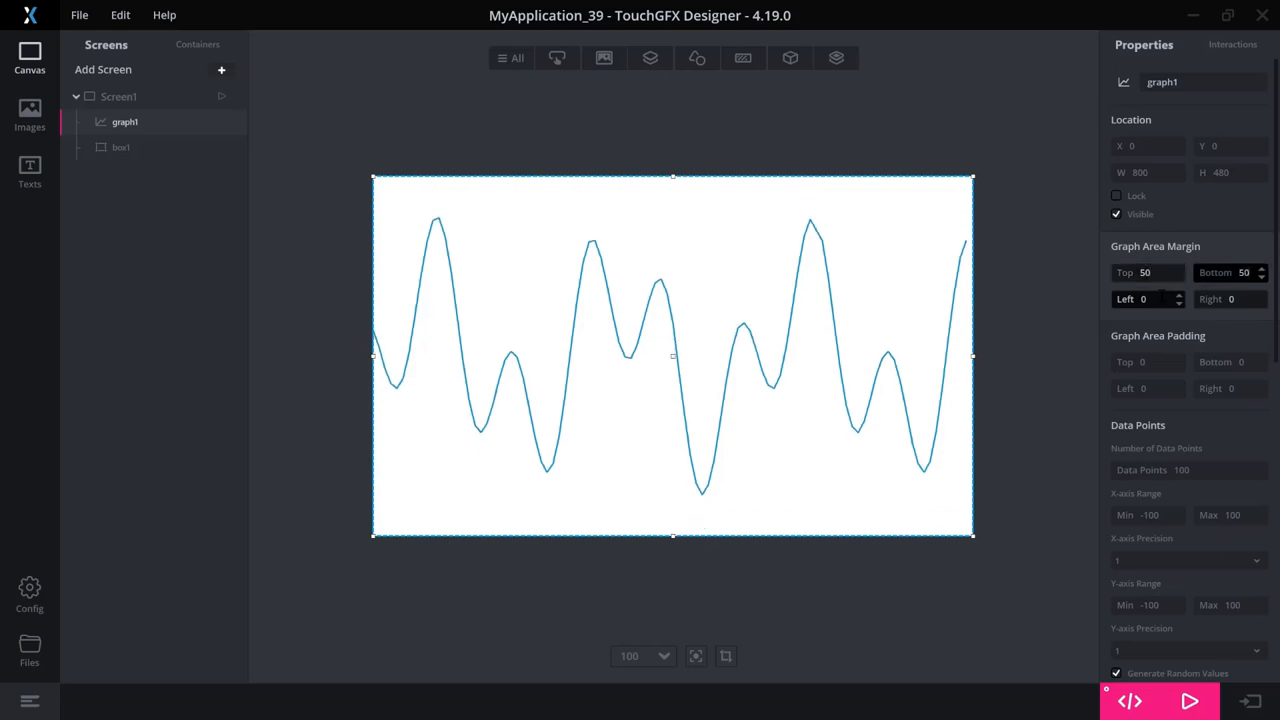
key(Tab)
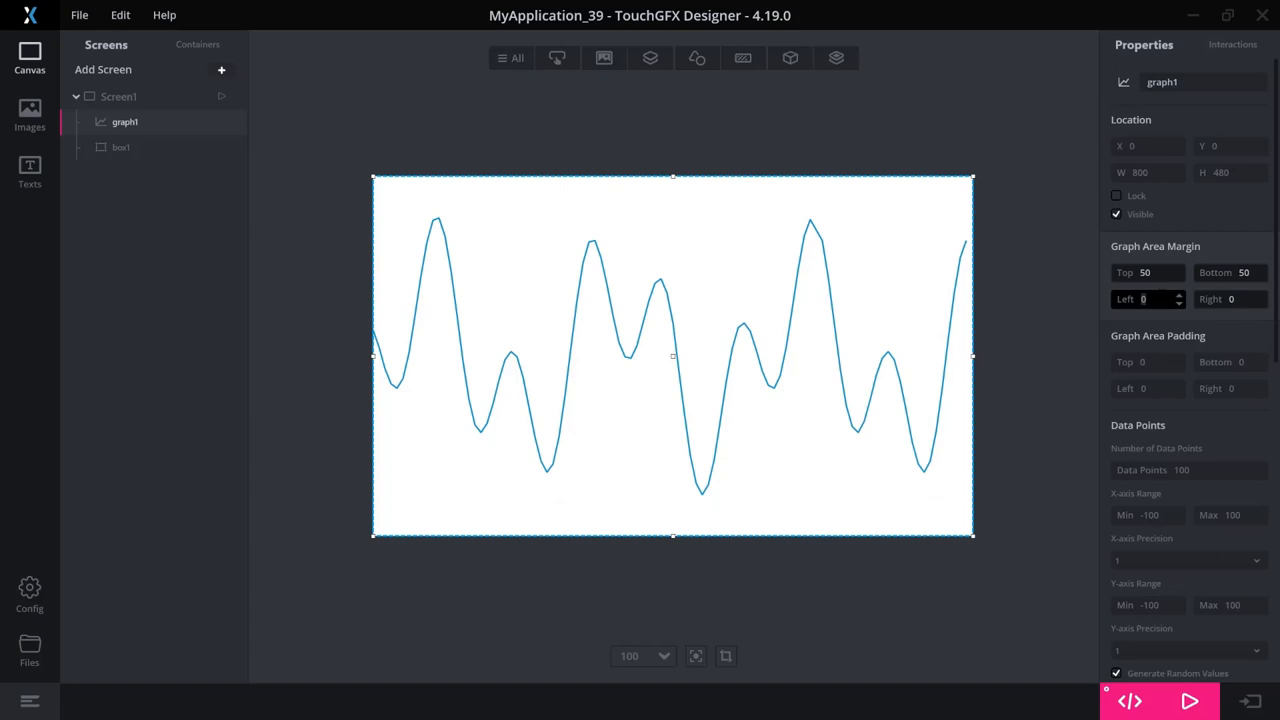
text(100)
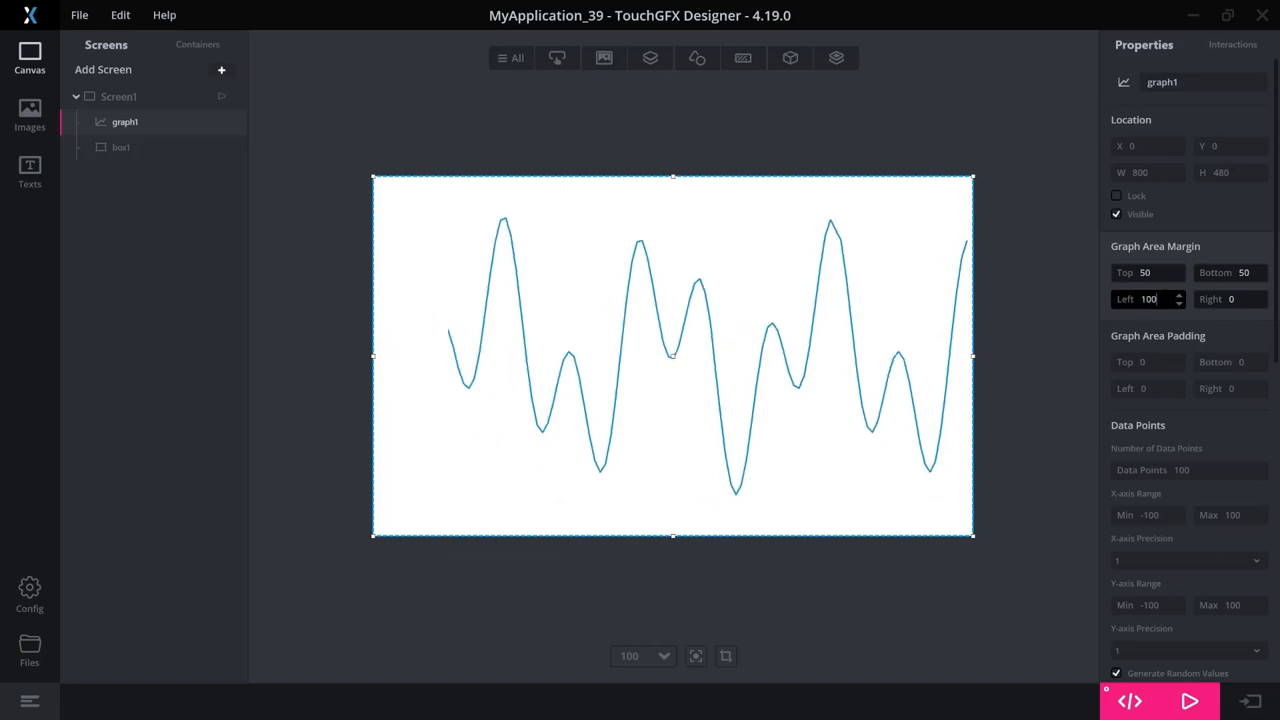
key(Tab)
text(50)
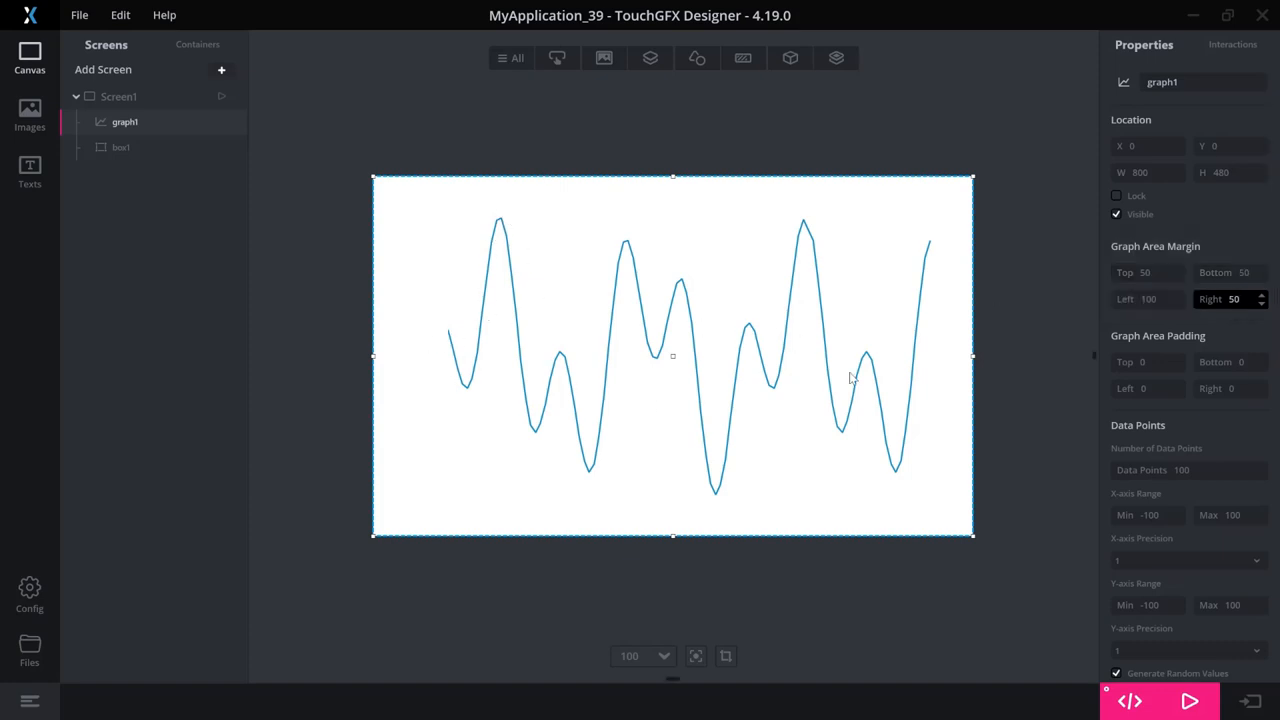
scroll(1201, 376, down, 3)
scroll(1201, 376, down, 3)
scroll(1201, 376, down, 2)
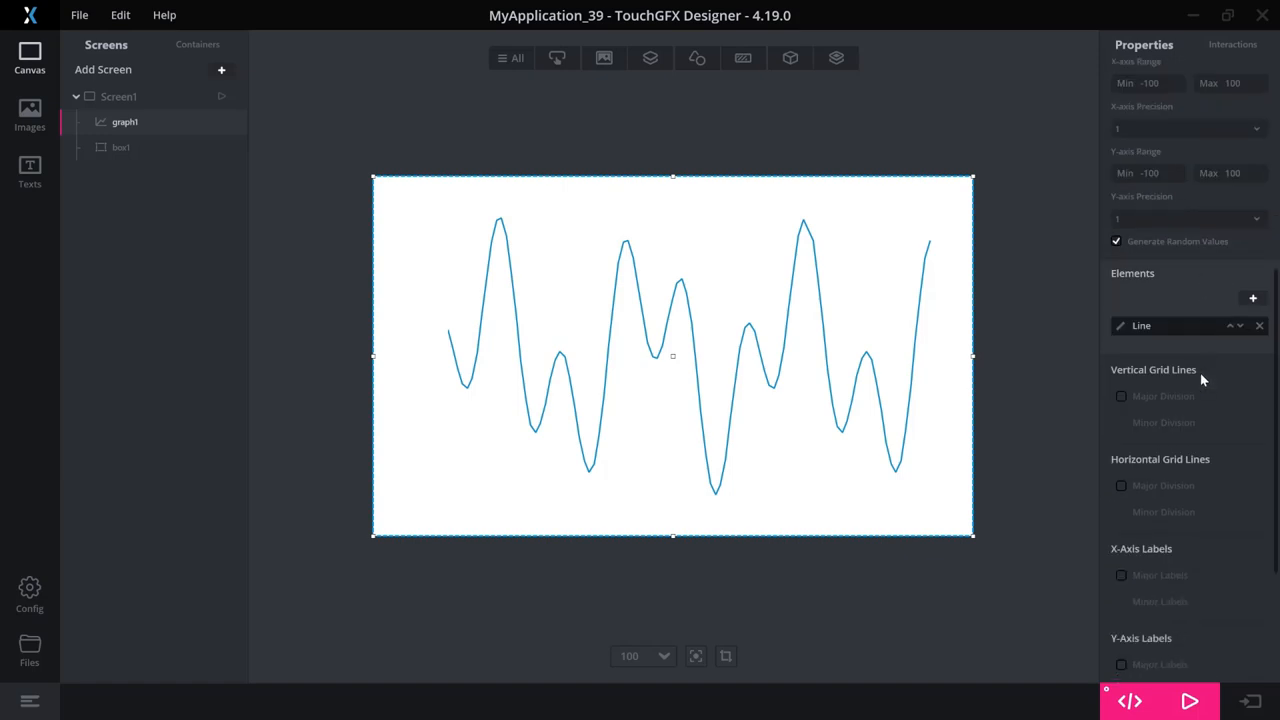
scroll(1200, 373, down, 2)
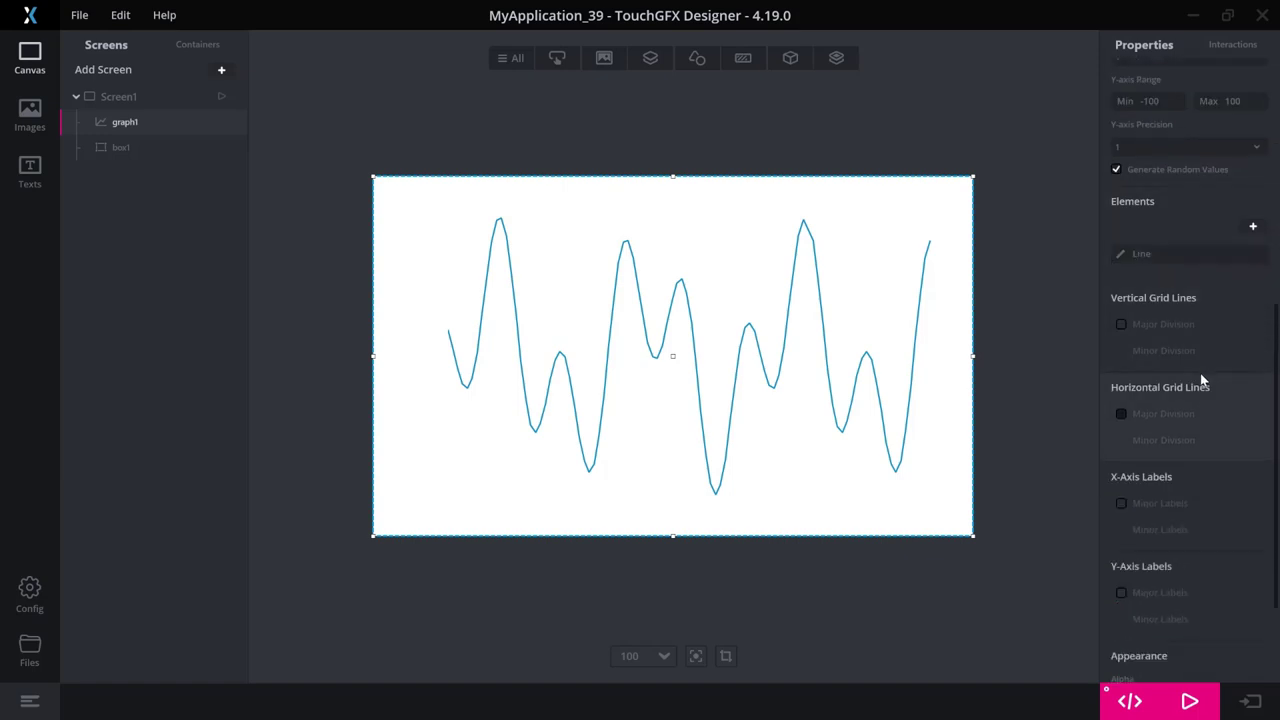
Enable major division grid lines both vertically and horizontally on the graph.
click(1121, 326)
click(1120, 416)
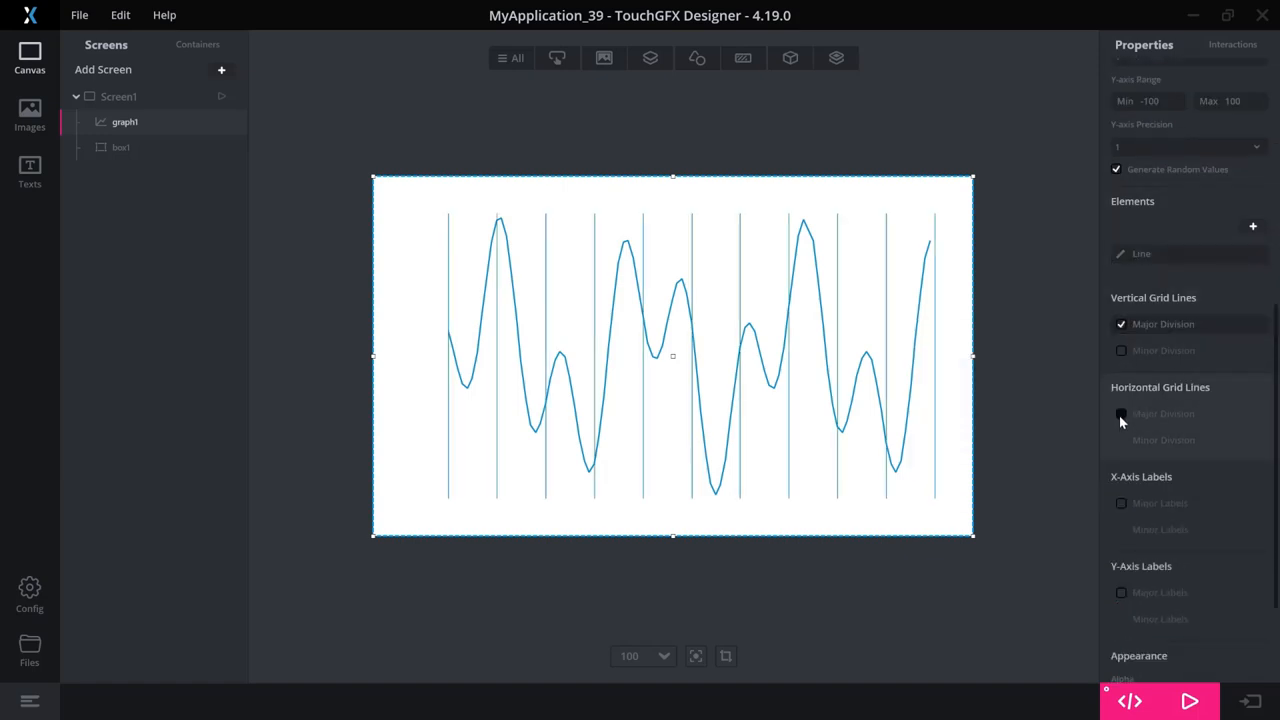
click(1120, 414)
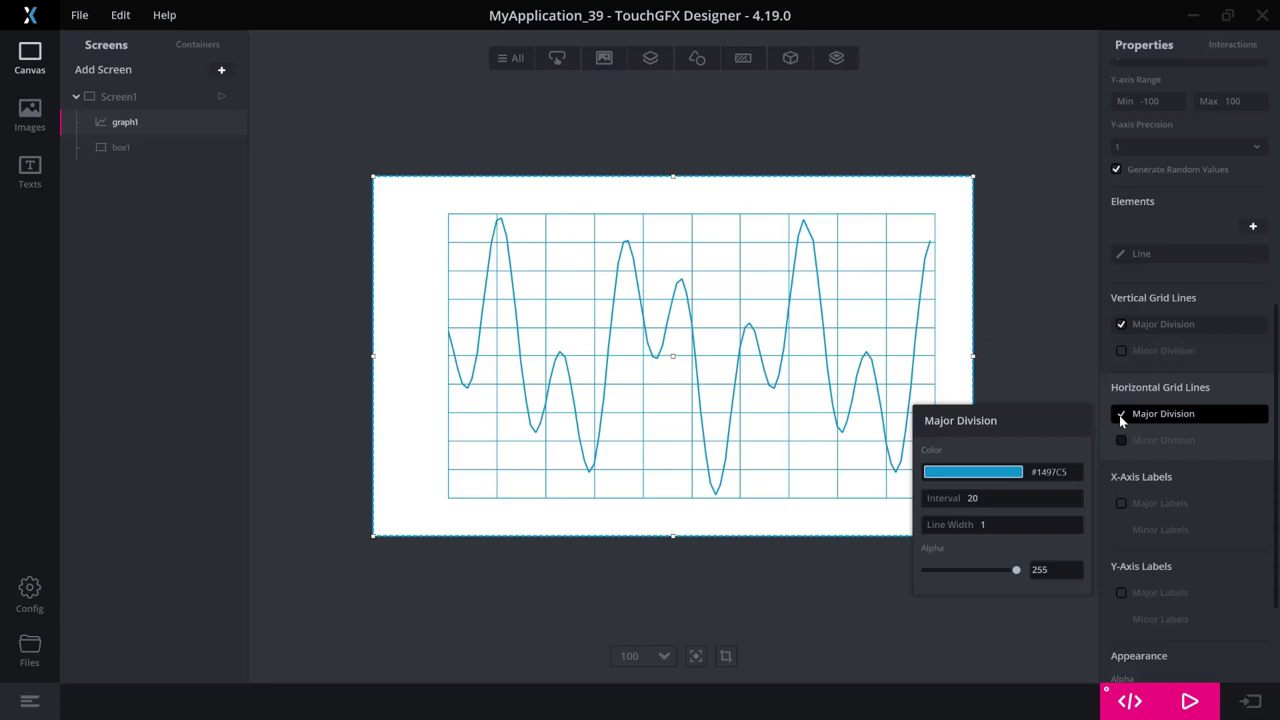
click(1123, 500)
Enable major value labels on the graph's x-axis and y-axis.
click(1123, 502)
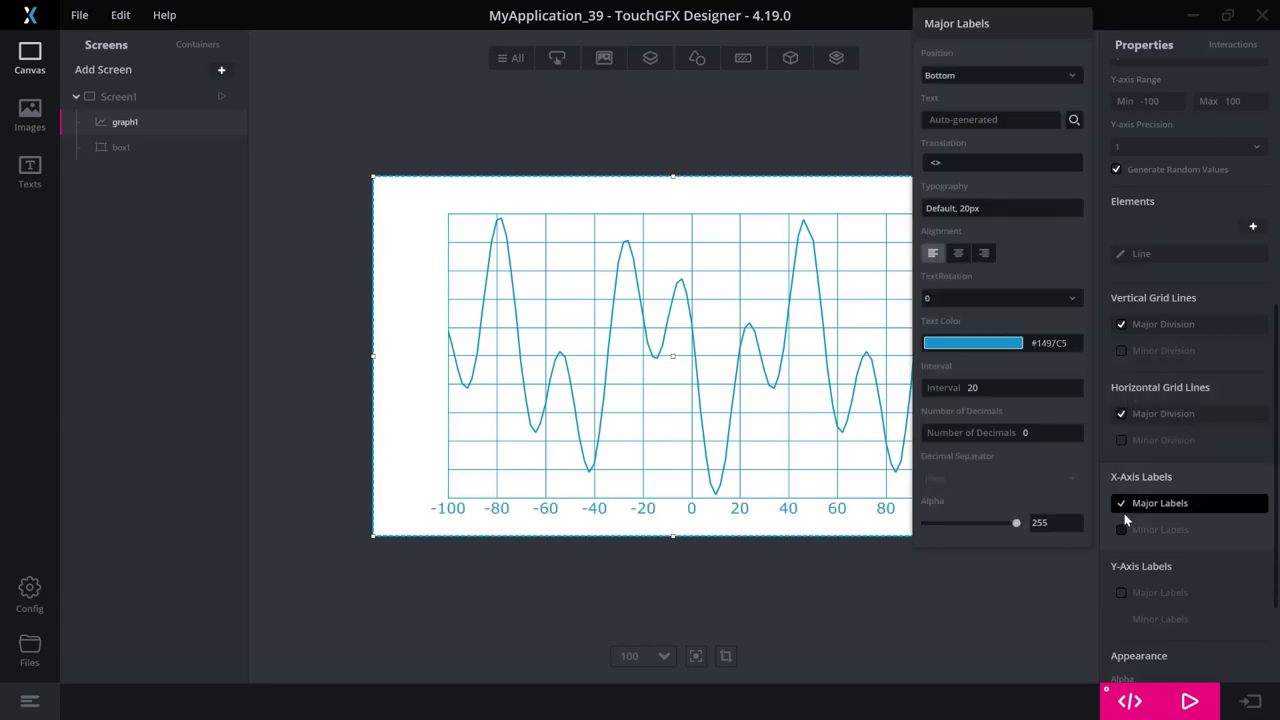
click(1121, 596)
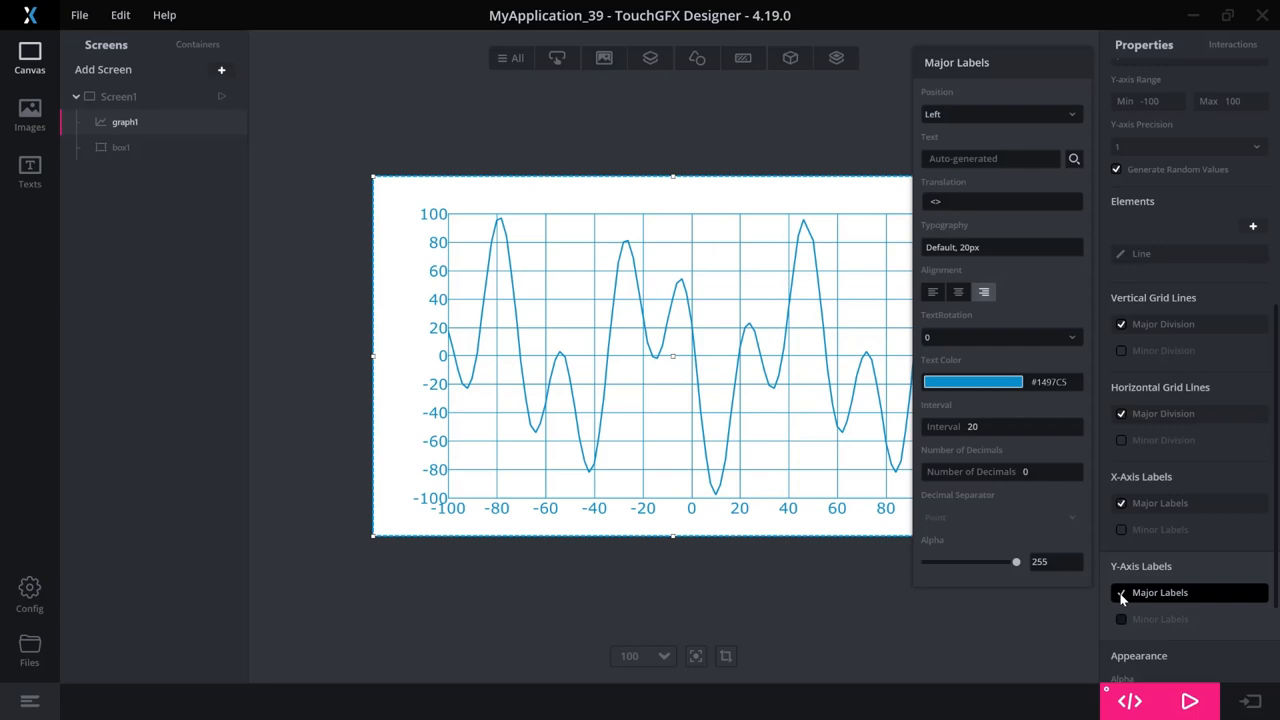
key(Escape)
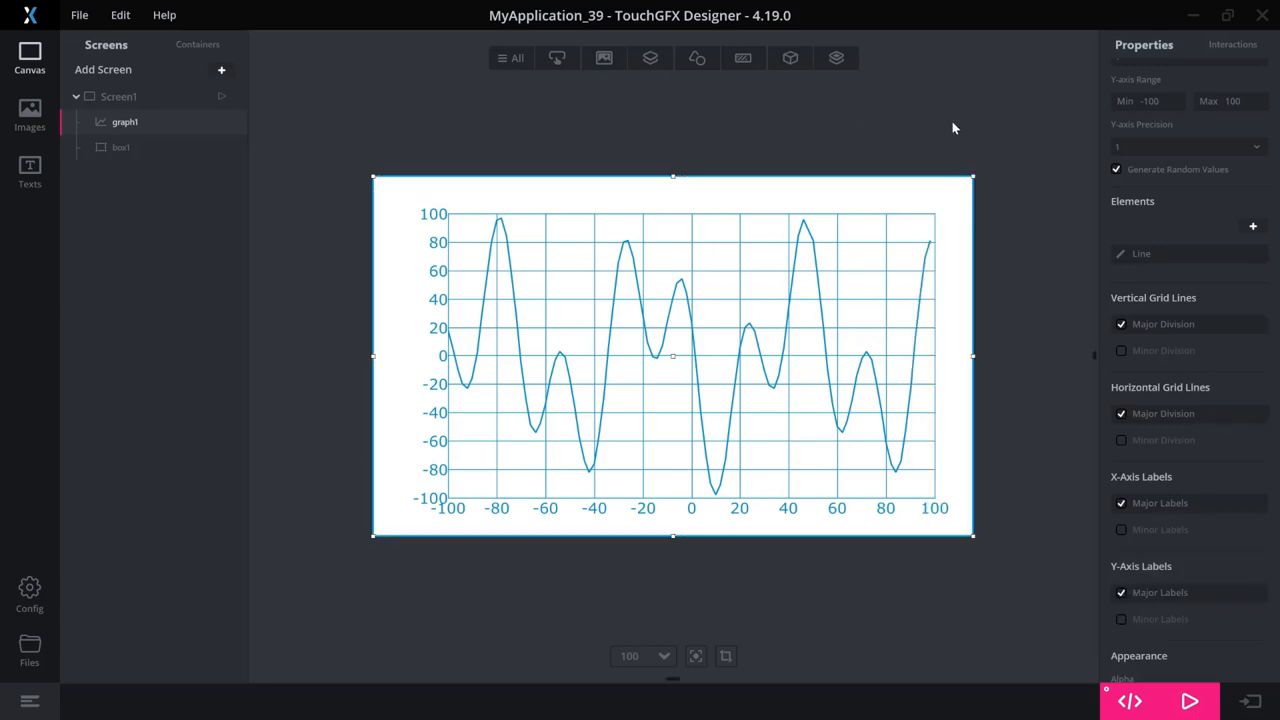
Run the simulator to preview the gridded, labelled graph, then close its window.
click(1189, 701)
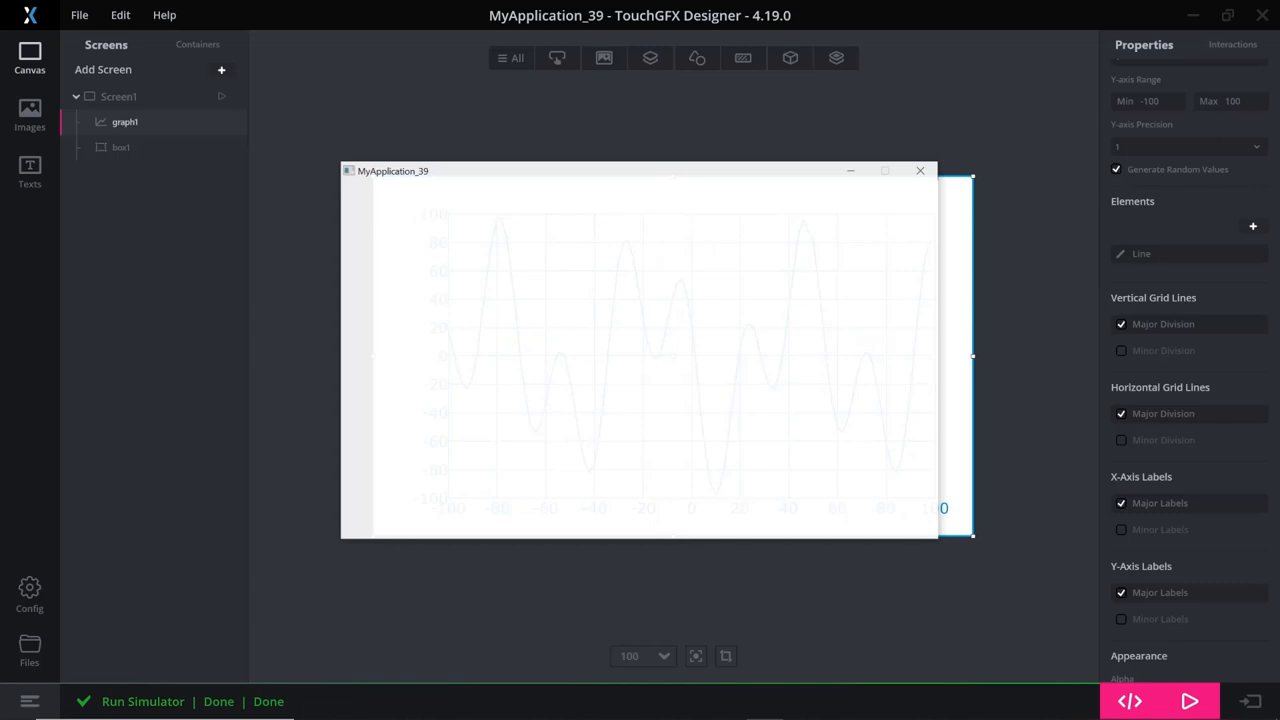
mouse_move(745, 172)
mouse_down()
mouse_move(688, 101)
mouse_move(772, 140)
mouse_up()
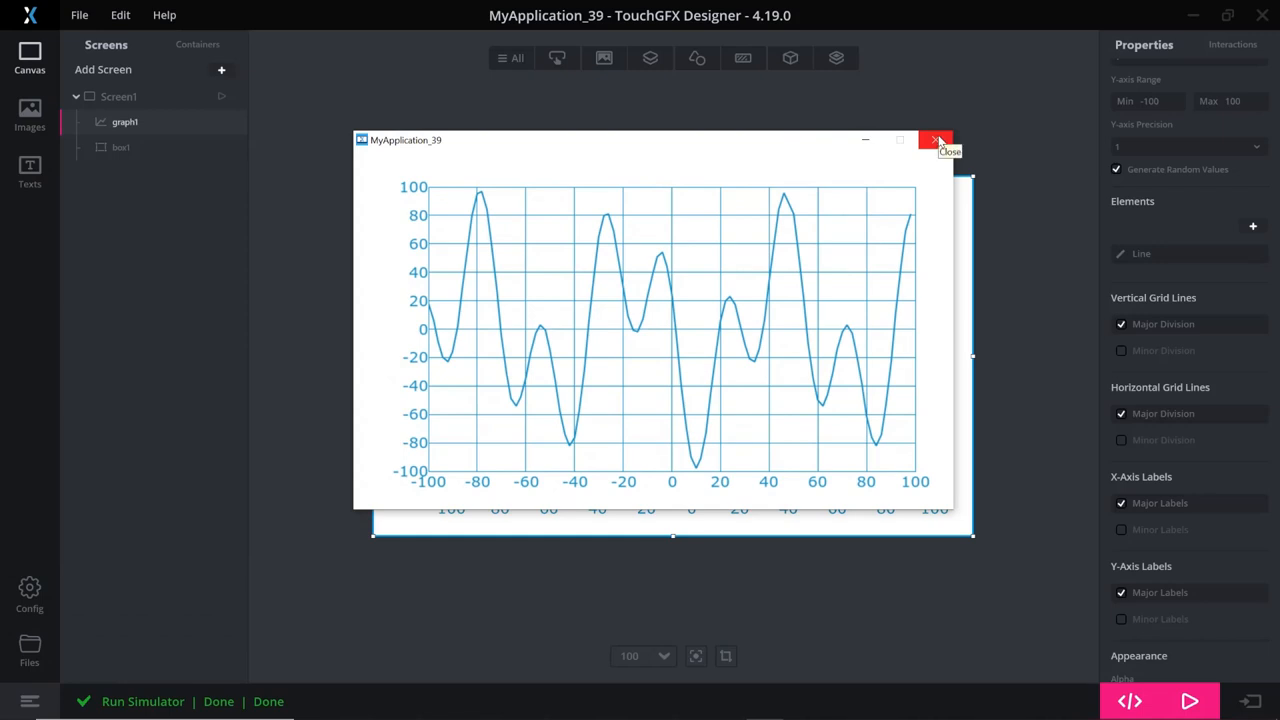
click(938, 142)
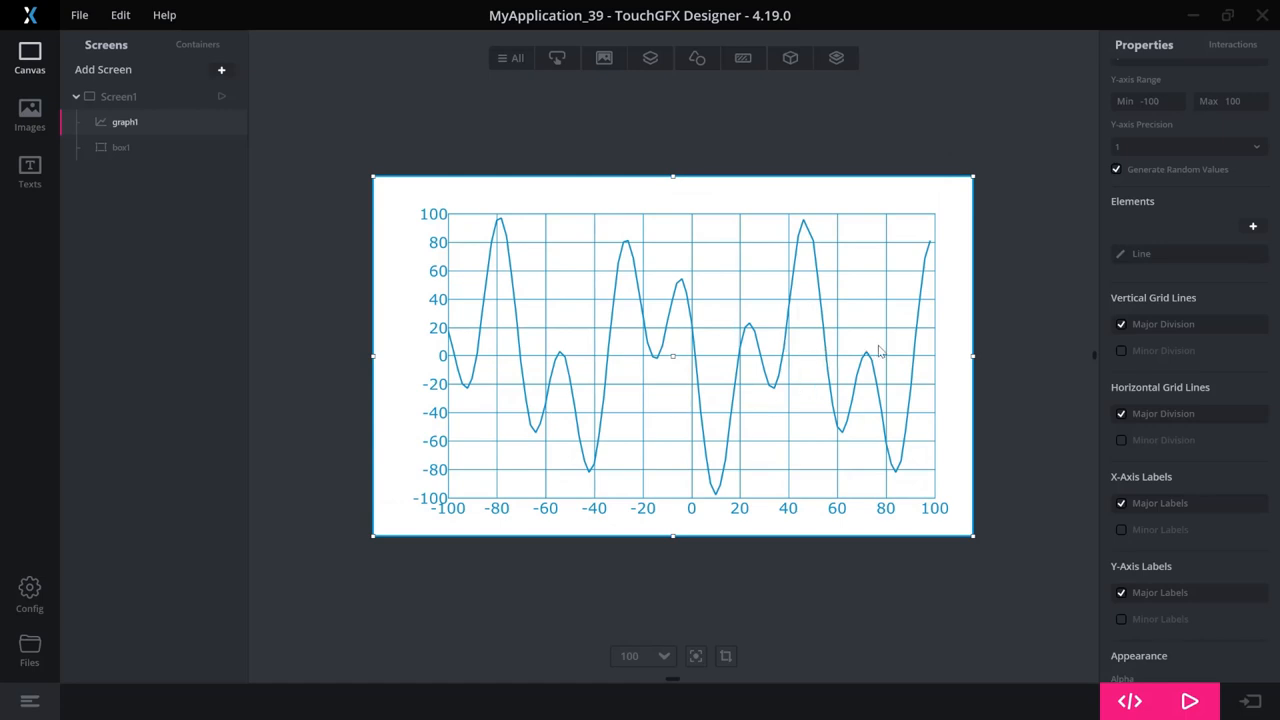
scroll(1195, 295, up, 3)
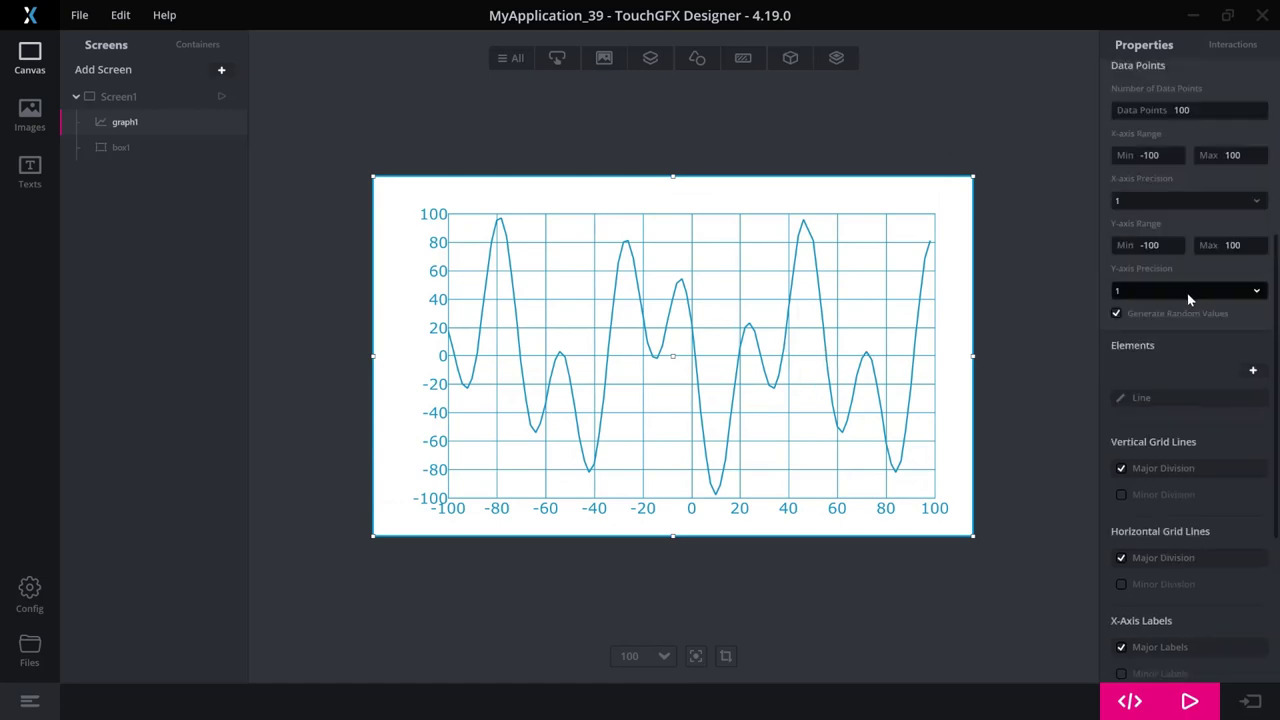
Toggle the graph's Generate Random Values option in the Properties panel.
click(1117, 314)
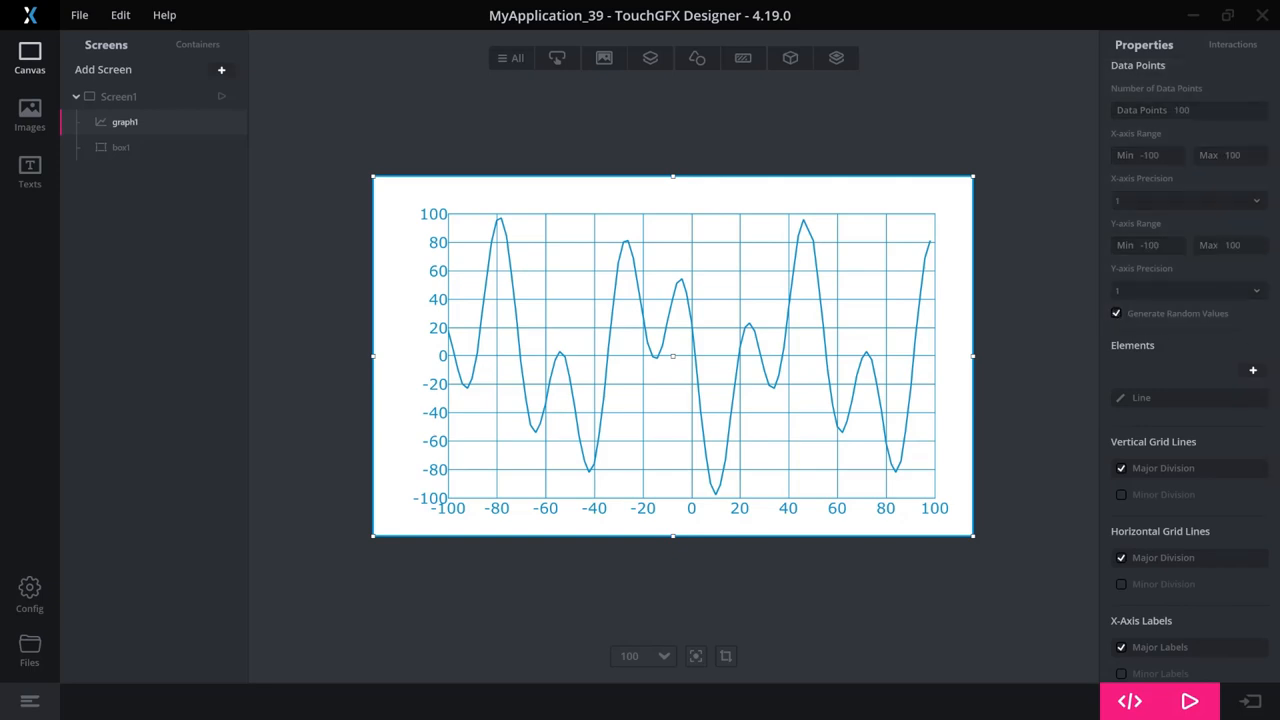
mouse_move(1150, 398)
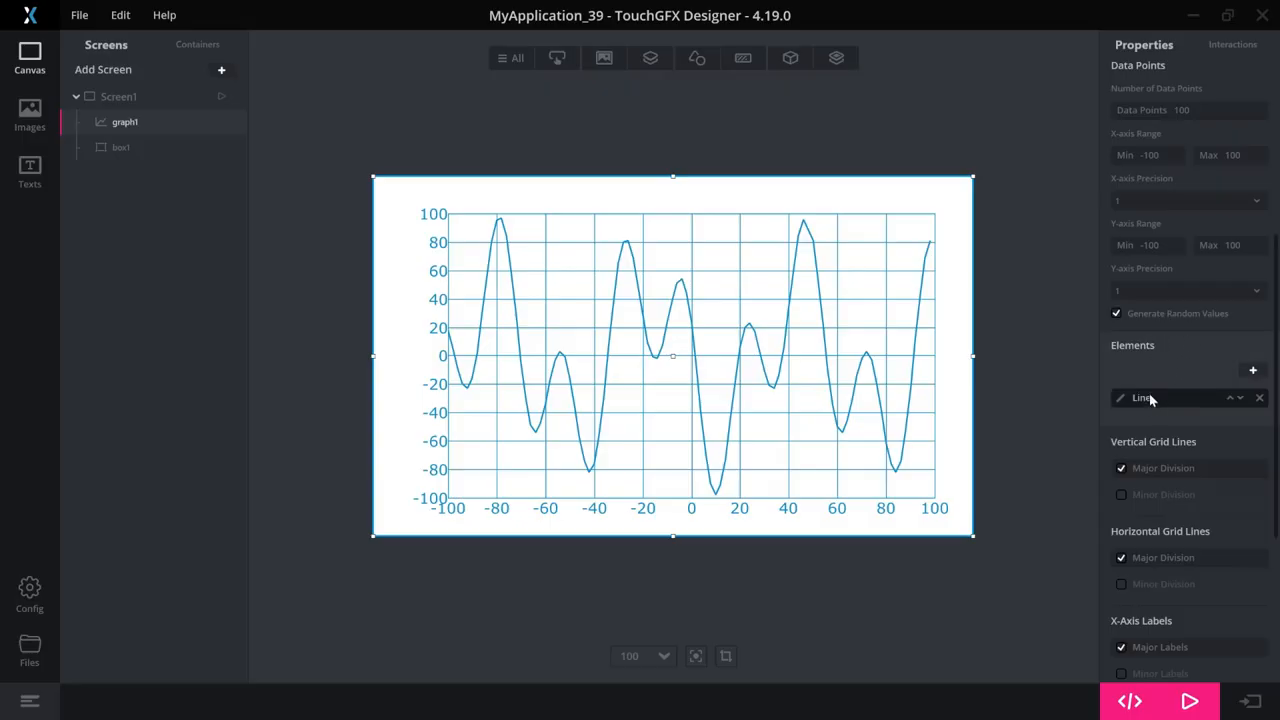
scroll(1150, 430, down, 2)
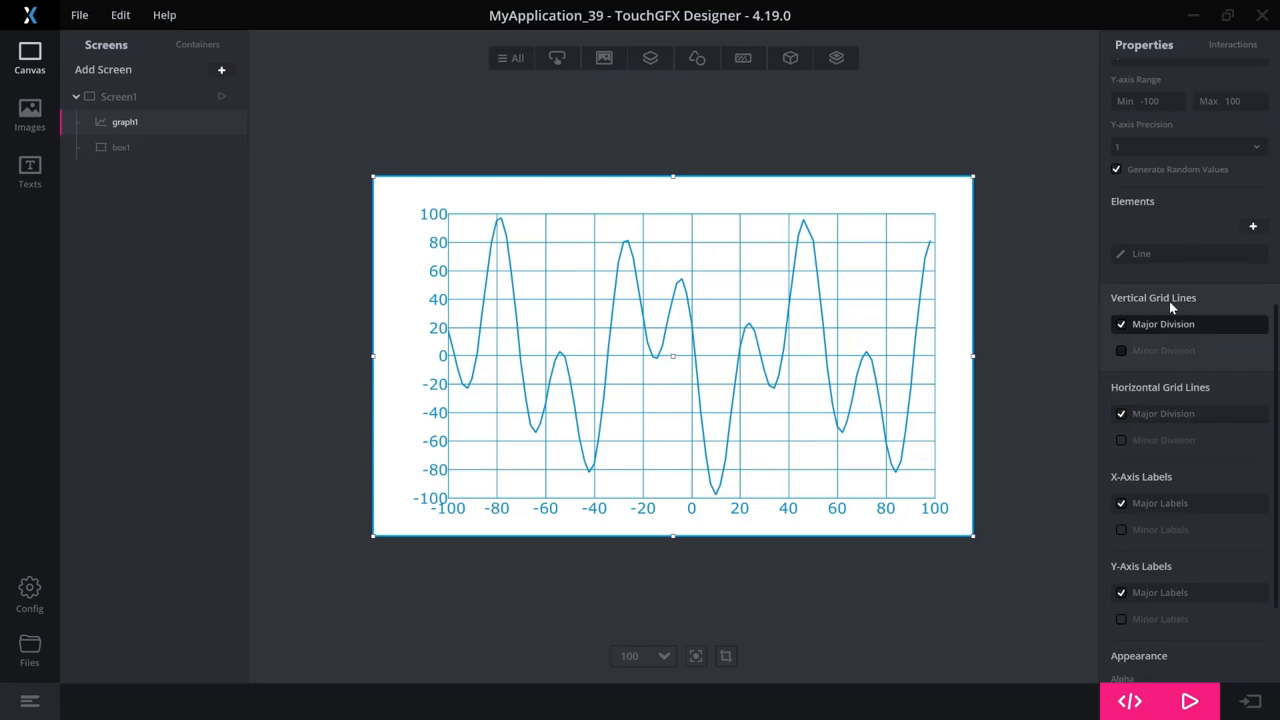
Change the vertical major grid line interval from 20 to 40.
click(1167, 327)
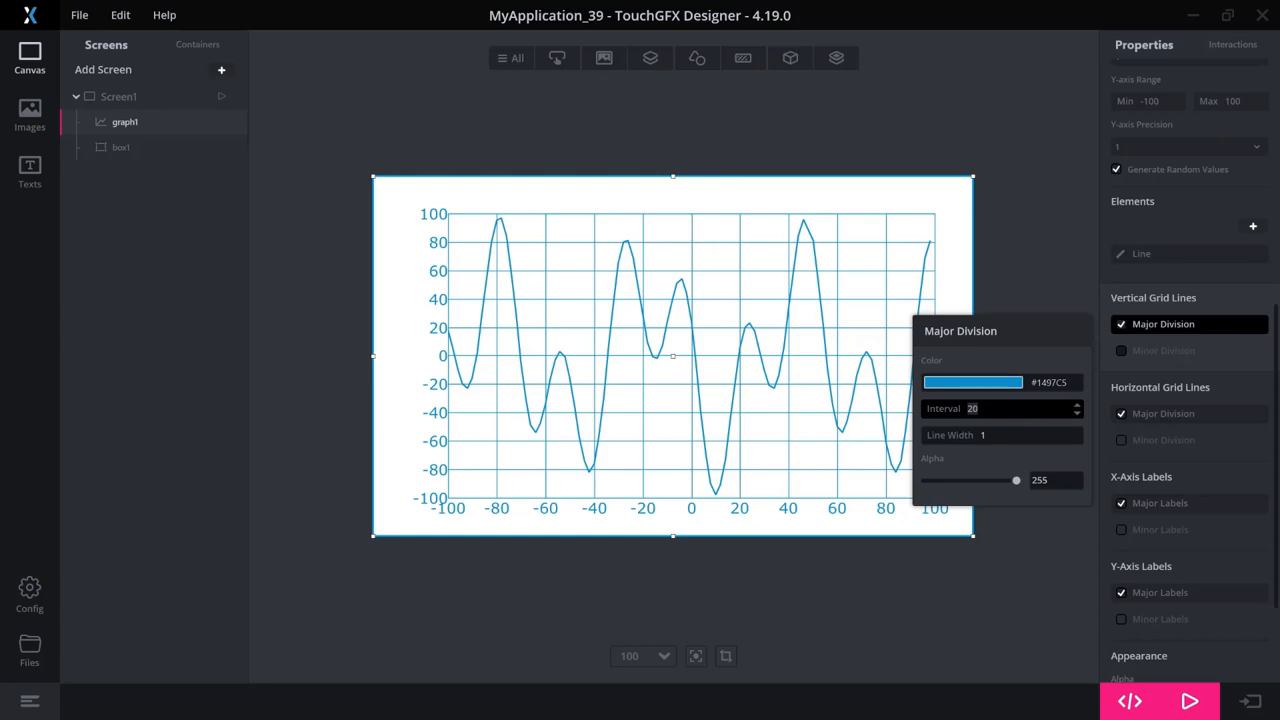
text(40)
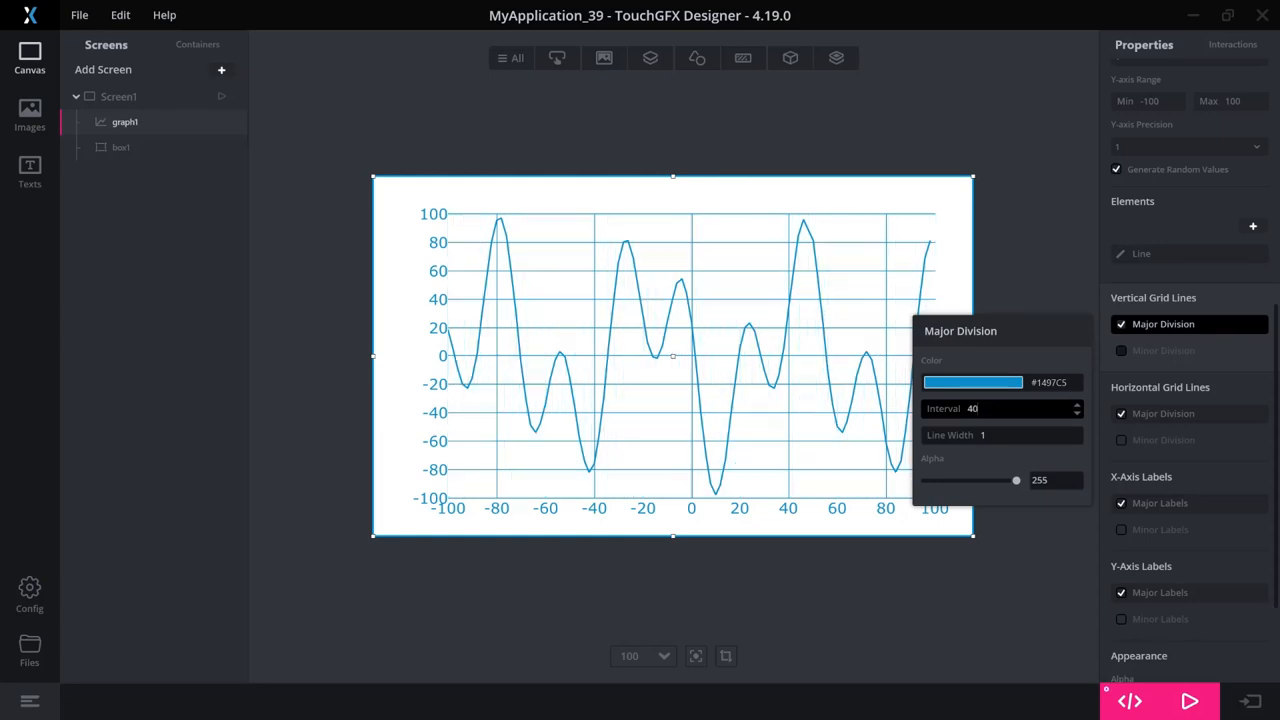
key(BackSpace)
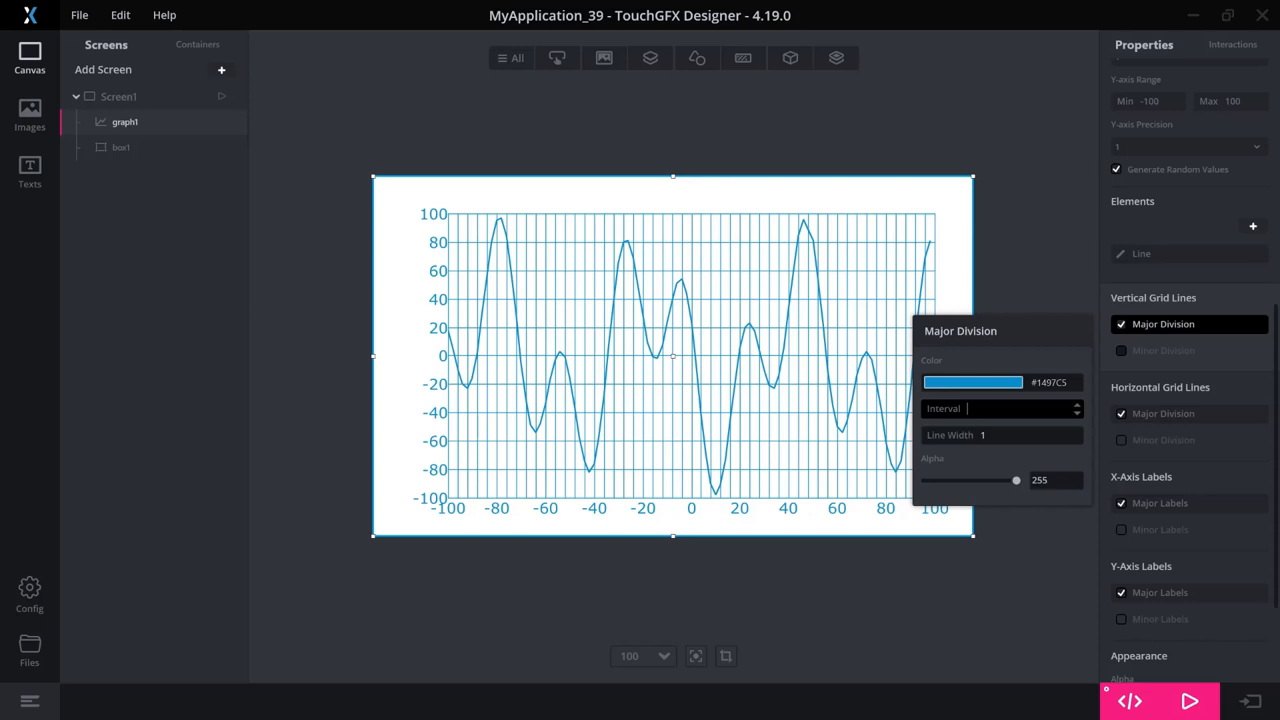
text(20)
key(BackSpace)
key(BackSpace)
text(4)
text(0)
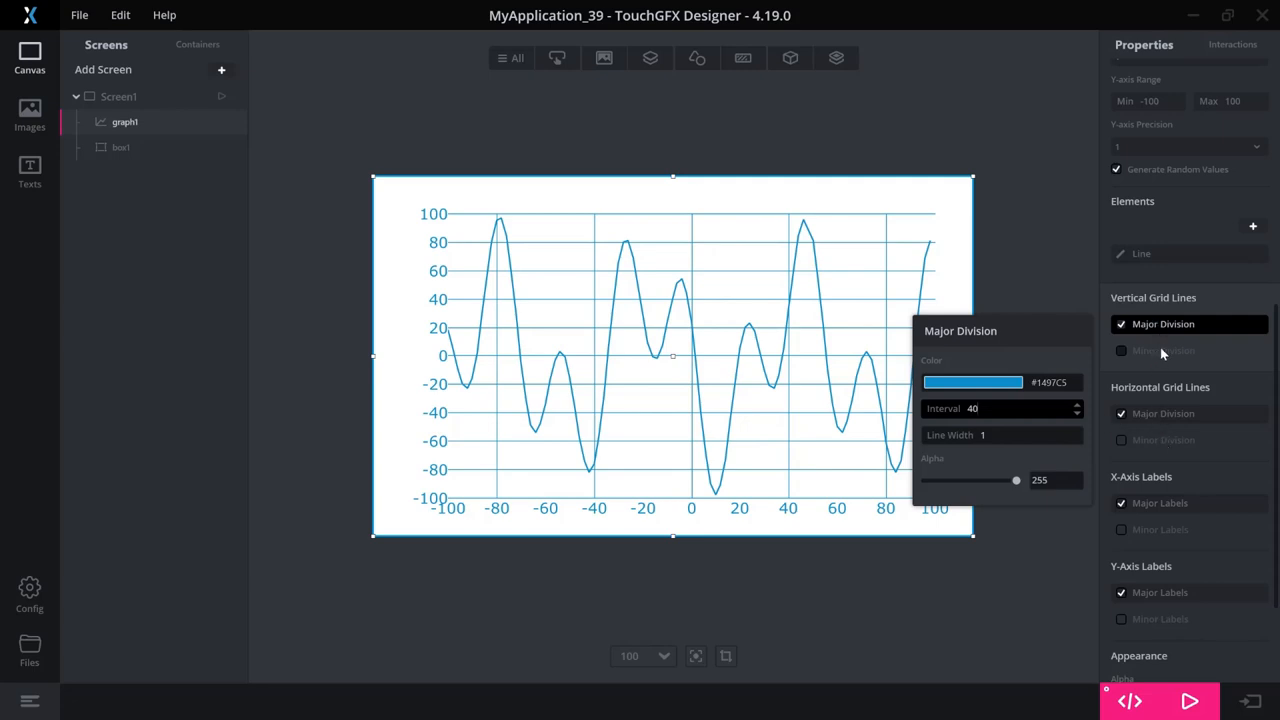
Turn on minor division vertical grid lines for the graph.
click(1178, 305)
click(1162, 414)
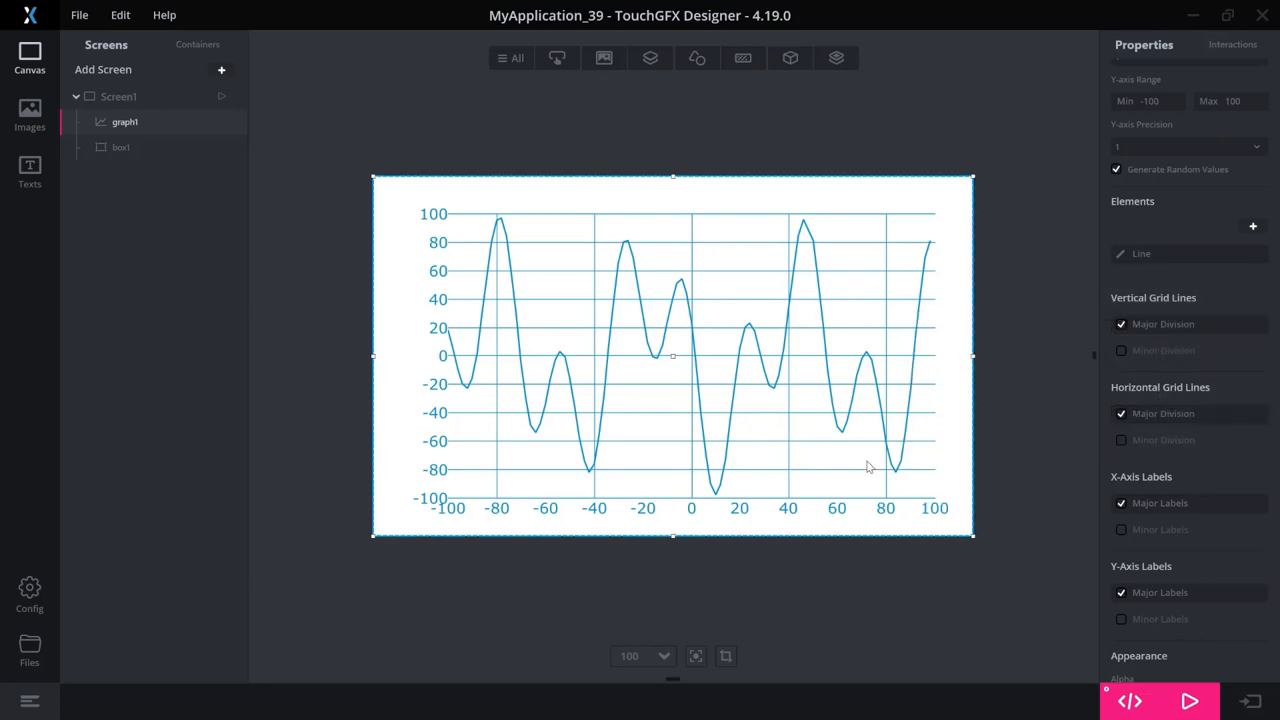
click(1122, 351)
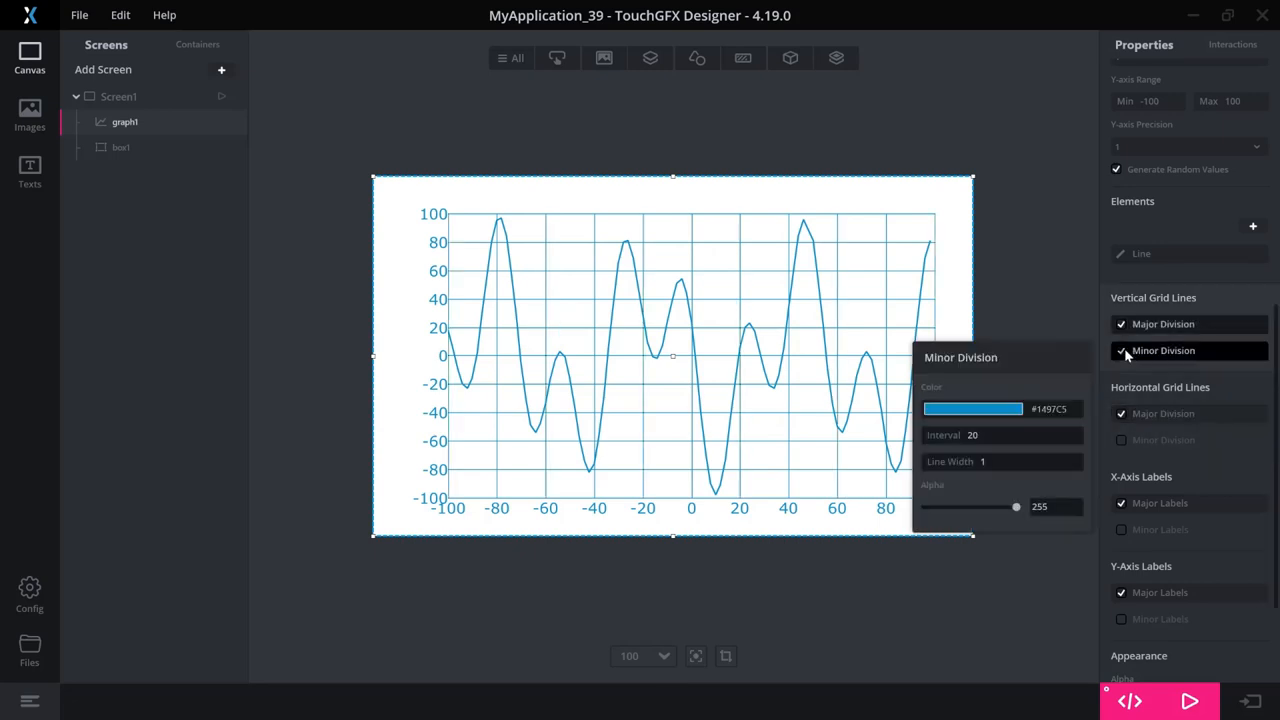
Set the minor vertical grid lines to a near-black colour (#050708).
click(975, 409)
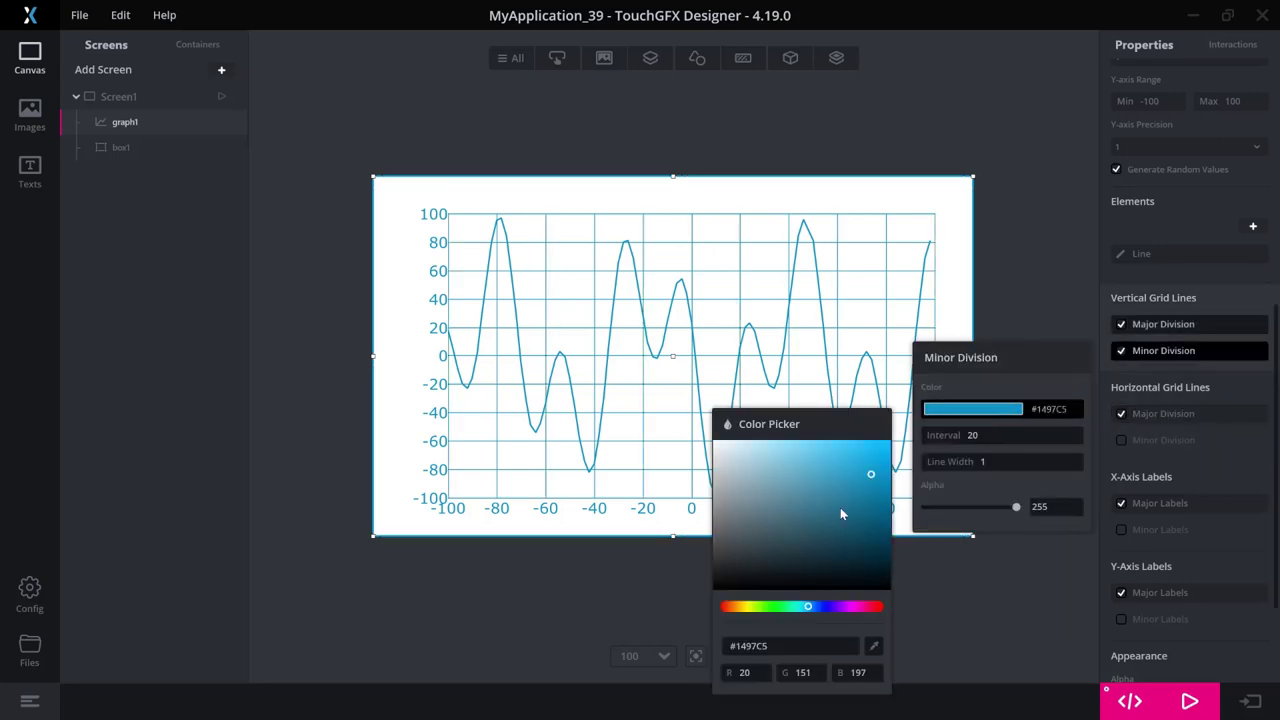
drag(784, 571, 779, 584)
click(1019, 437)
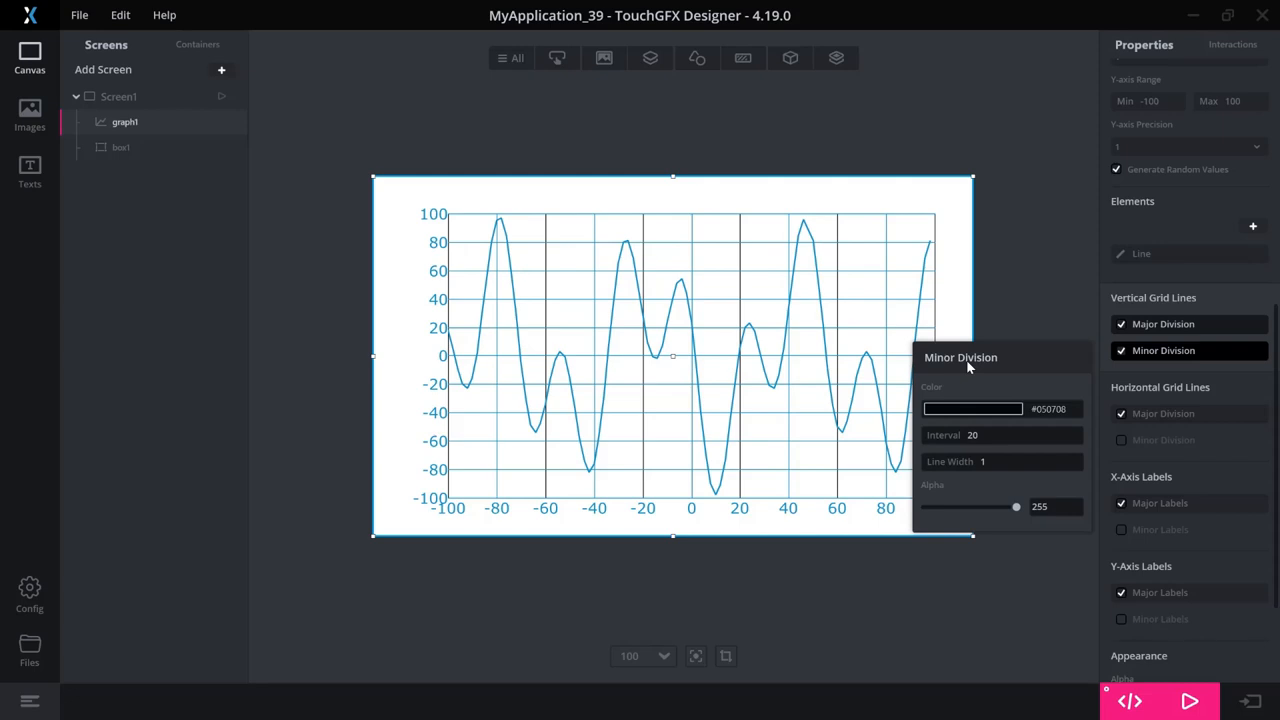
click(1005, 340)
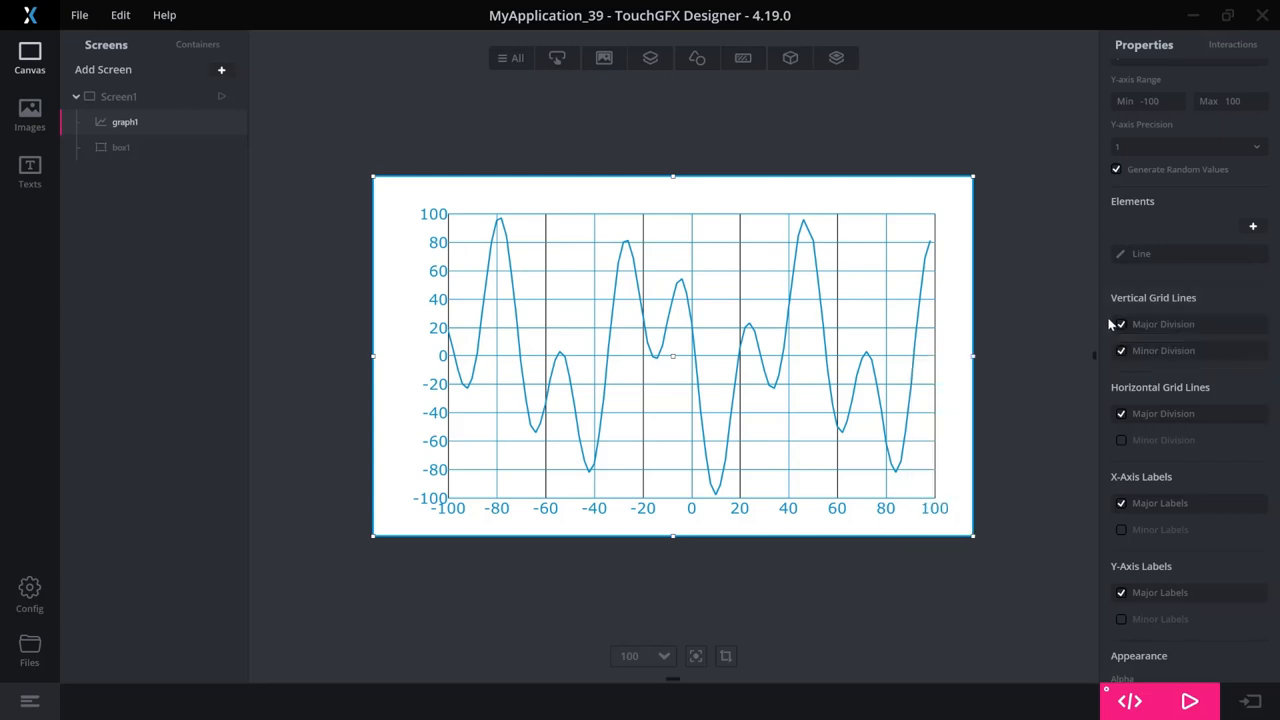
Set the x-axis major label interval to 40 so labels read -80, -40, 0, 40, 80.
click(1132, 503)
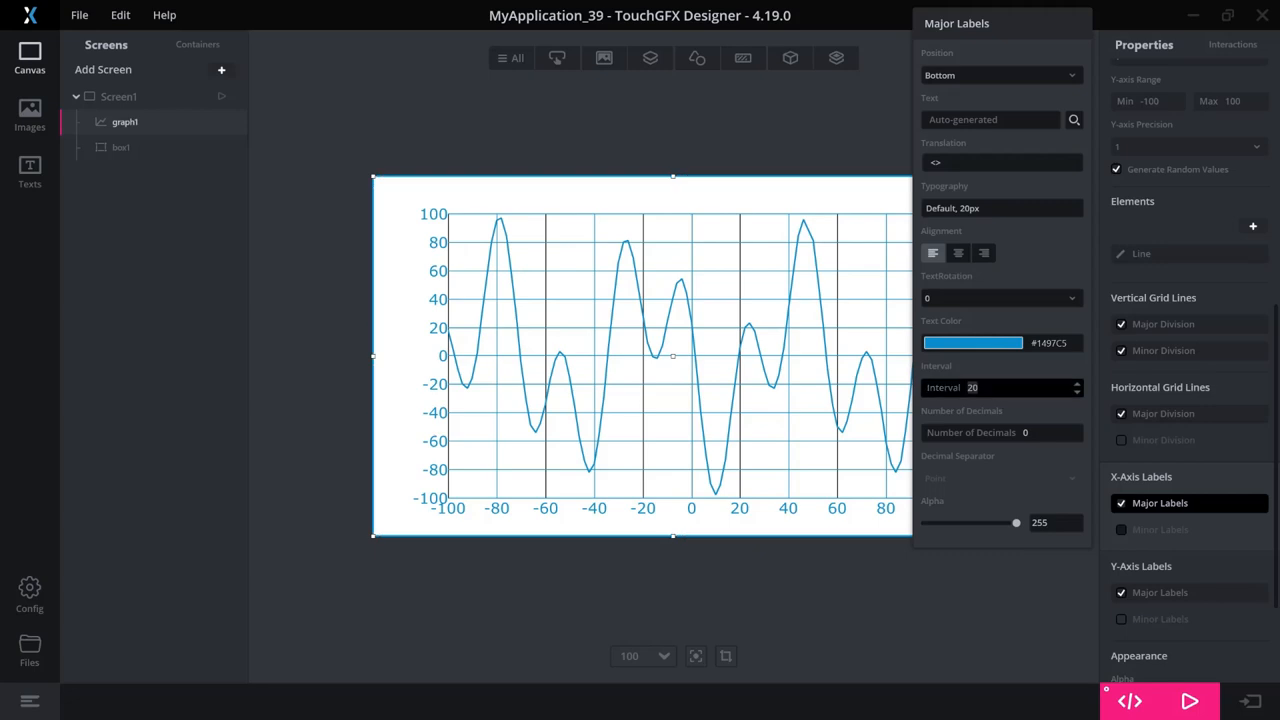
text(40)
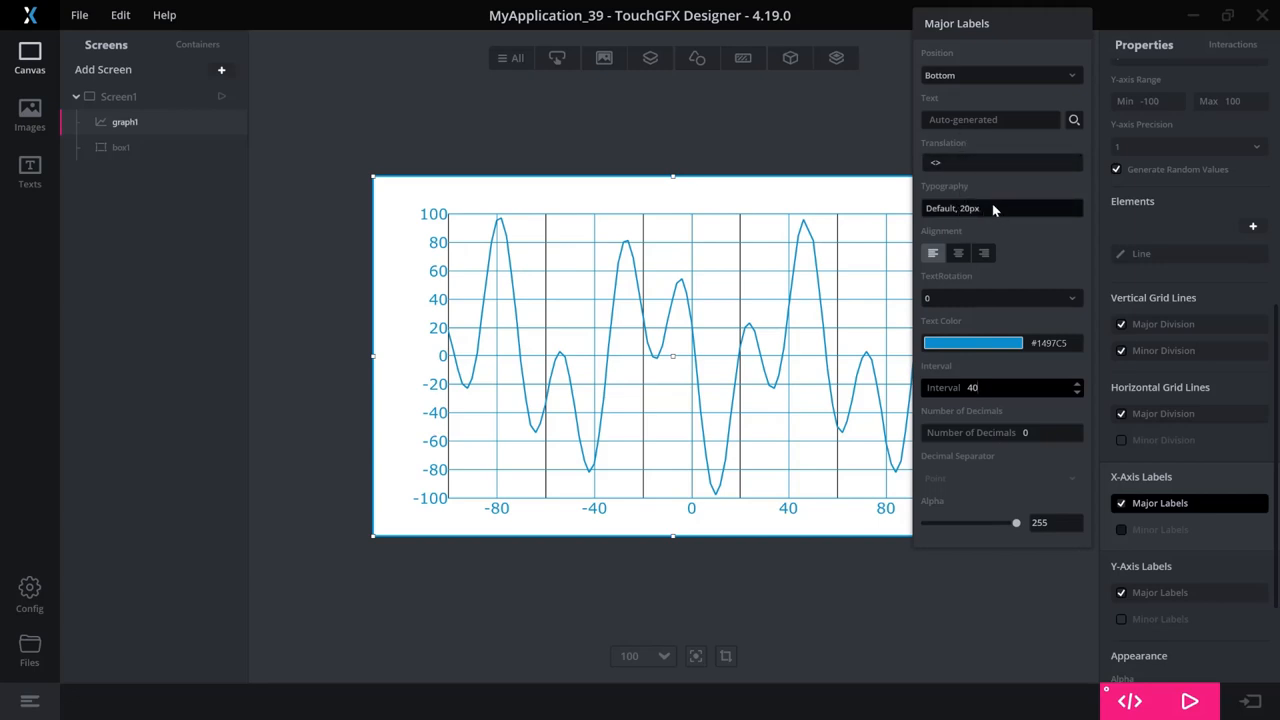
click(1157, 592)
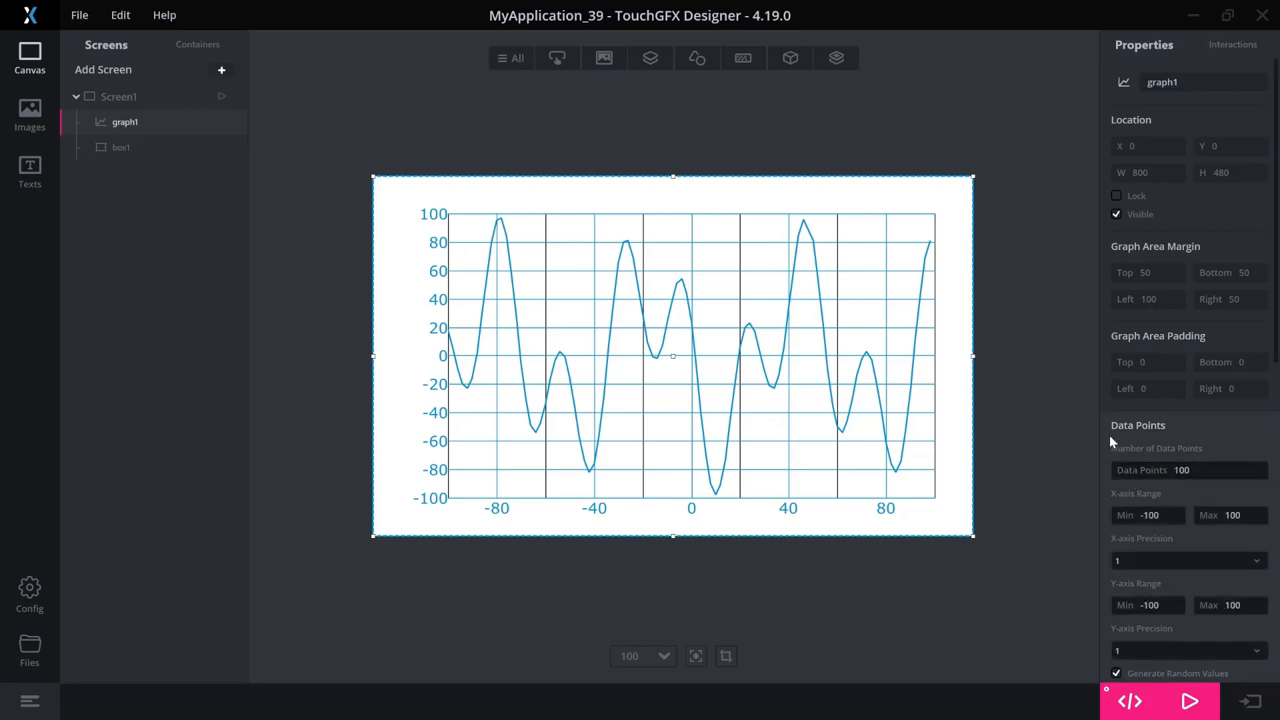
Add a Dynamic Graph widget from the Miscellaneous widget group.
click(790, 58)
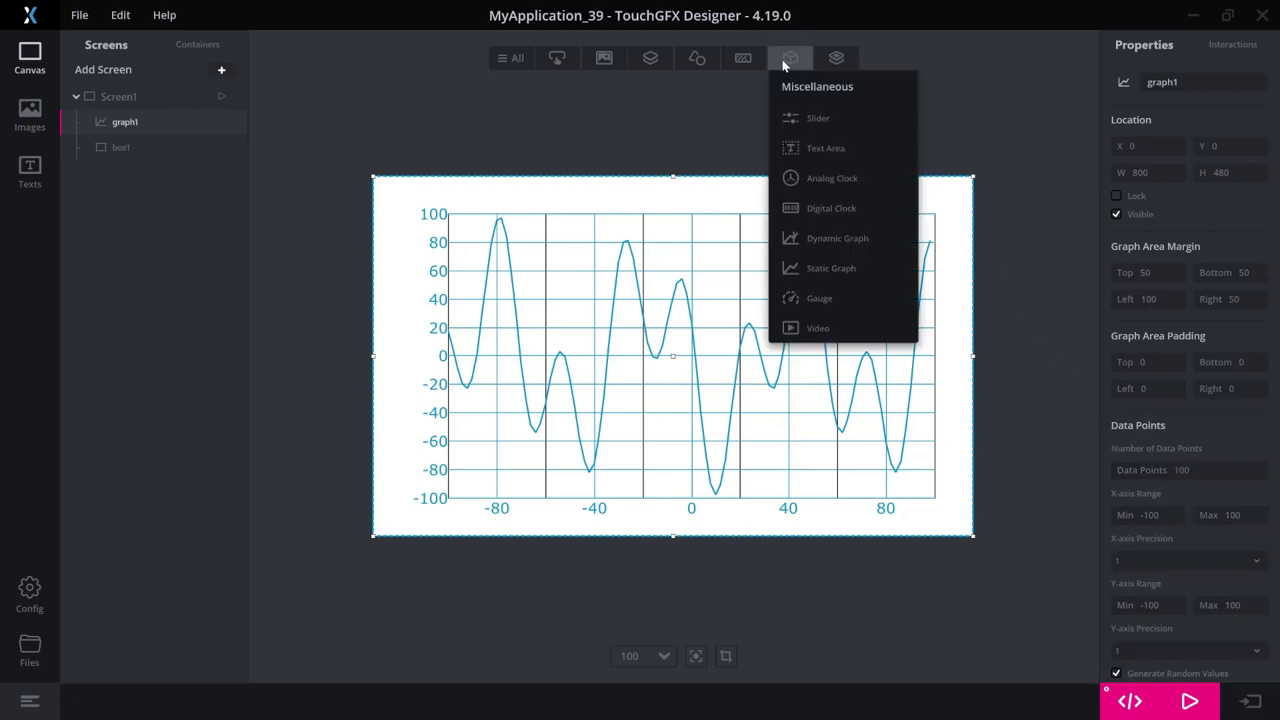
click(820, 240)
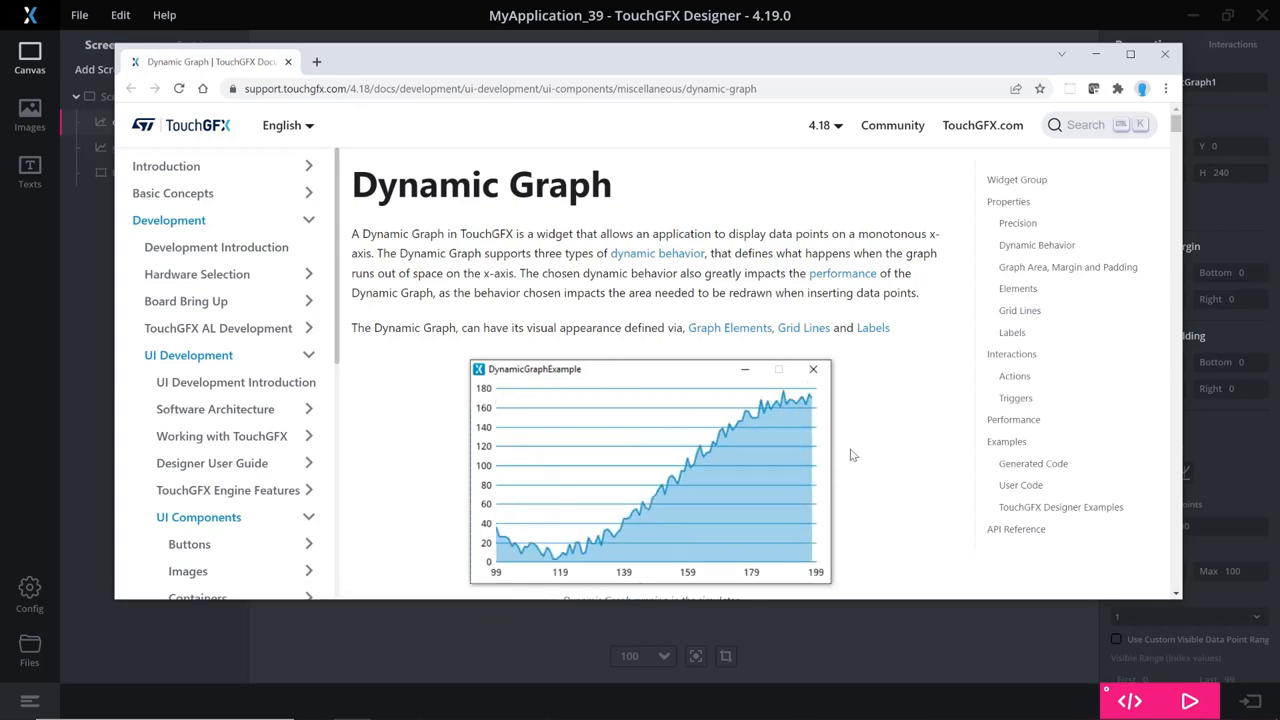
scroll(852, 455, down, 5)
scroll(852, 455, down, 5)
scroll(852, 455, down, 5)
scroll(845, 440, down, 5)
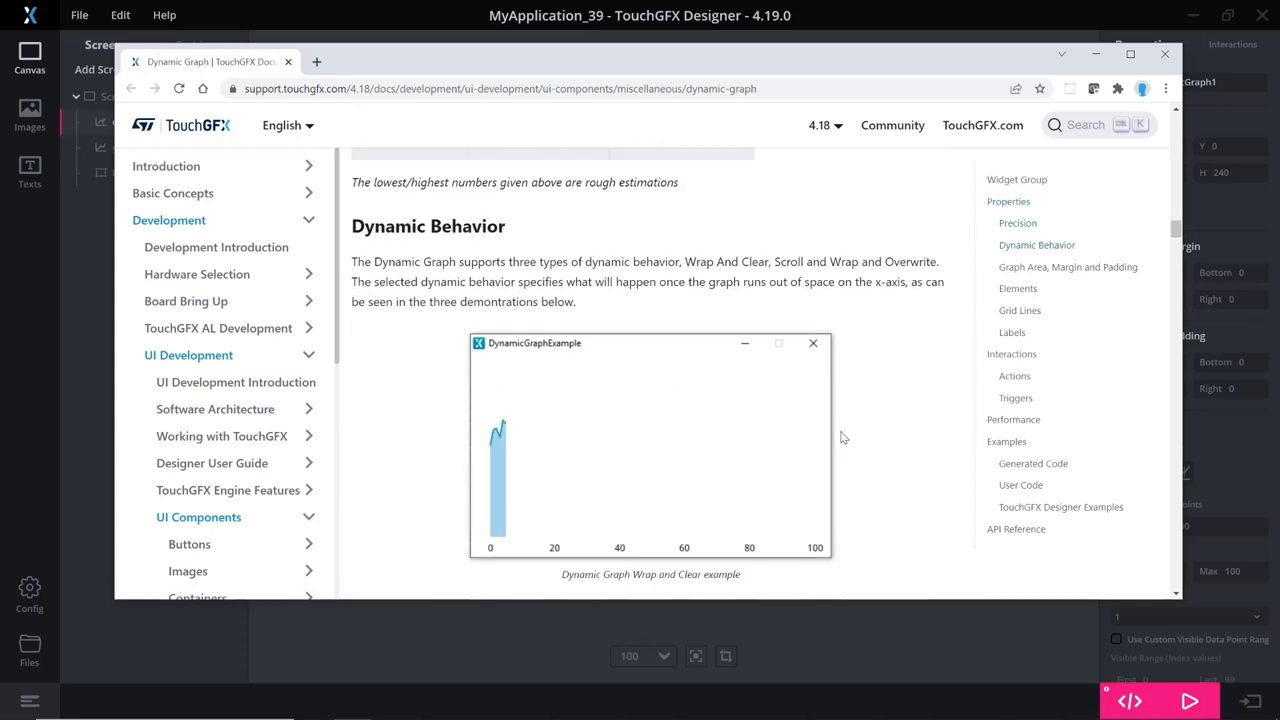
scroll(844, 438, down, 3)
scroll(844, 438, down, 2)
scroll(840, 438, down, 3)
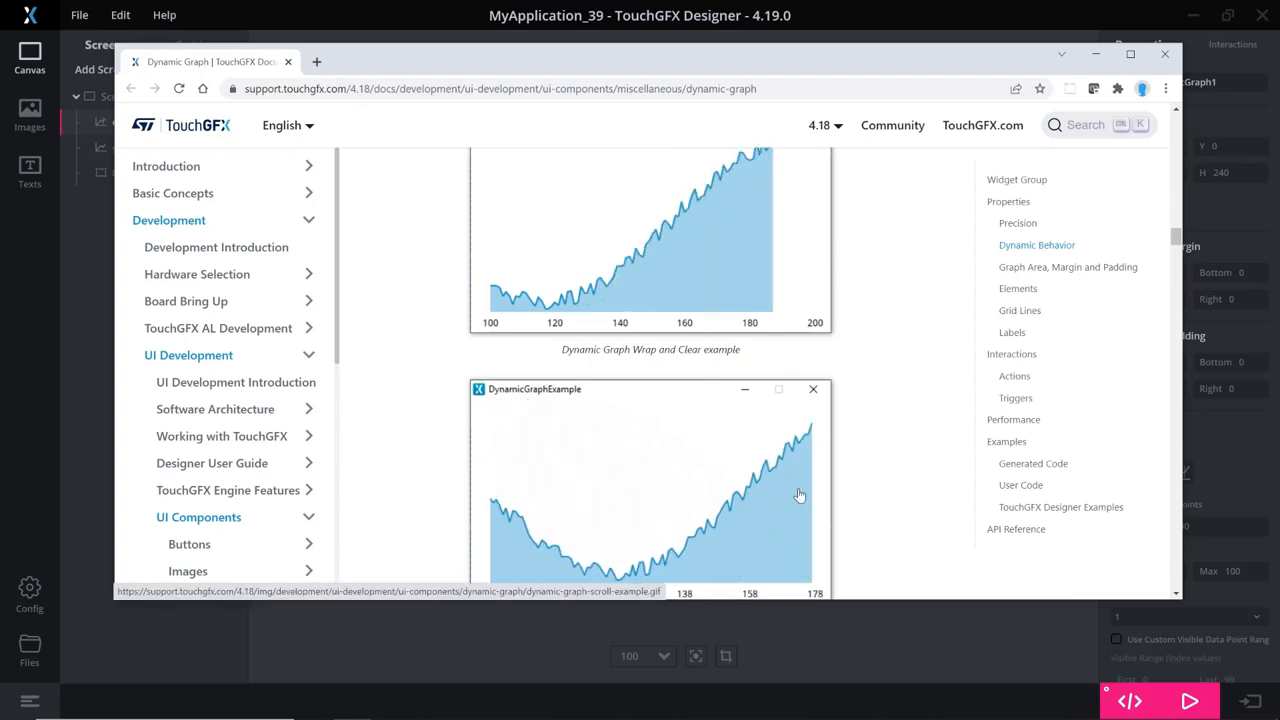
scroll(799, 495, down, 3)
scroll(700, 420, down, 4)
scroll(542, 320, down, 2)
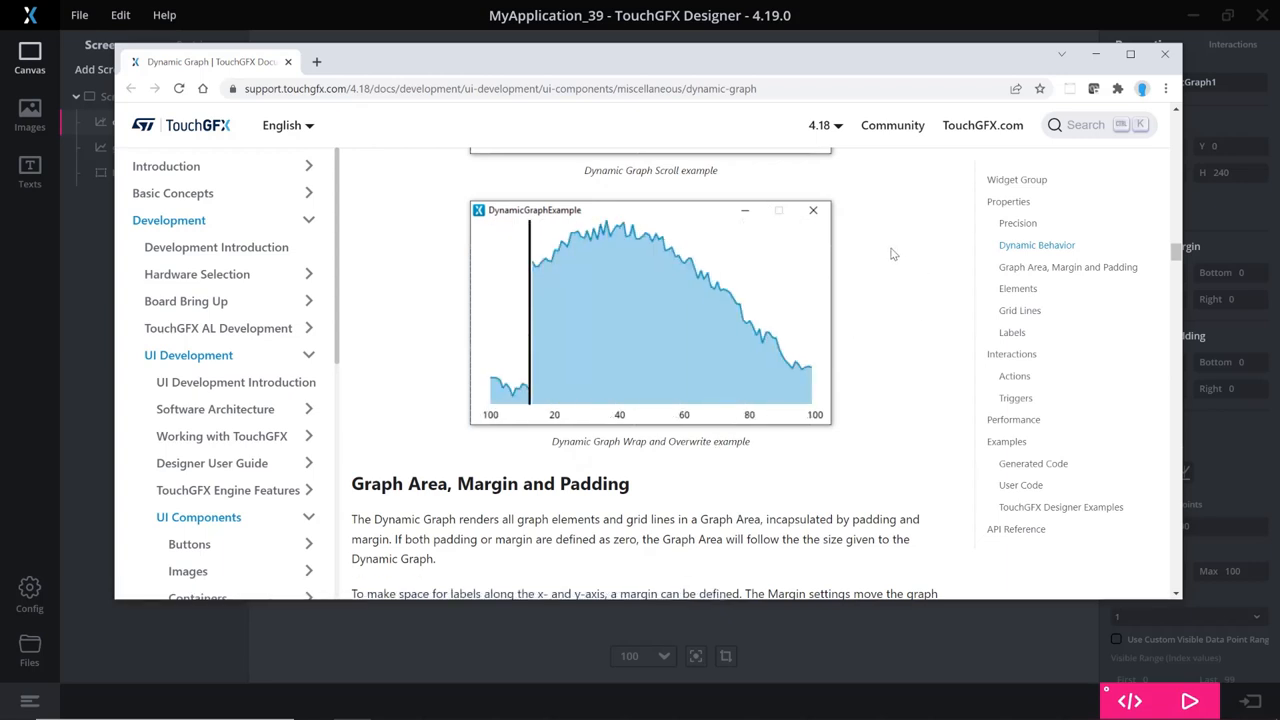
Close the Dynamic Graph documentation browser and return to TouchGFX Designer.
click(1163, 58)
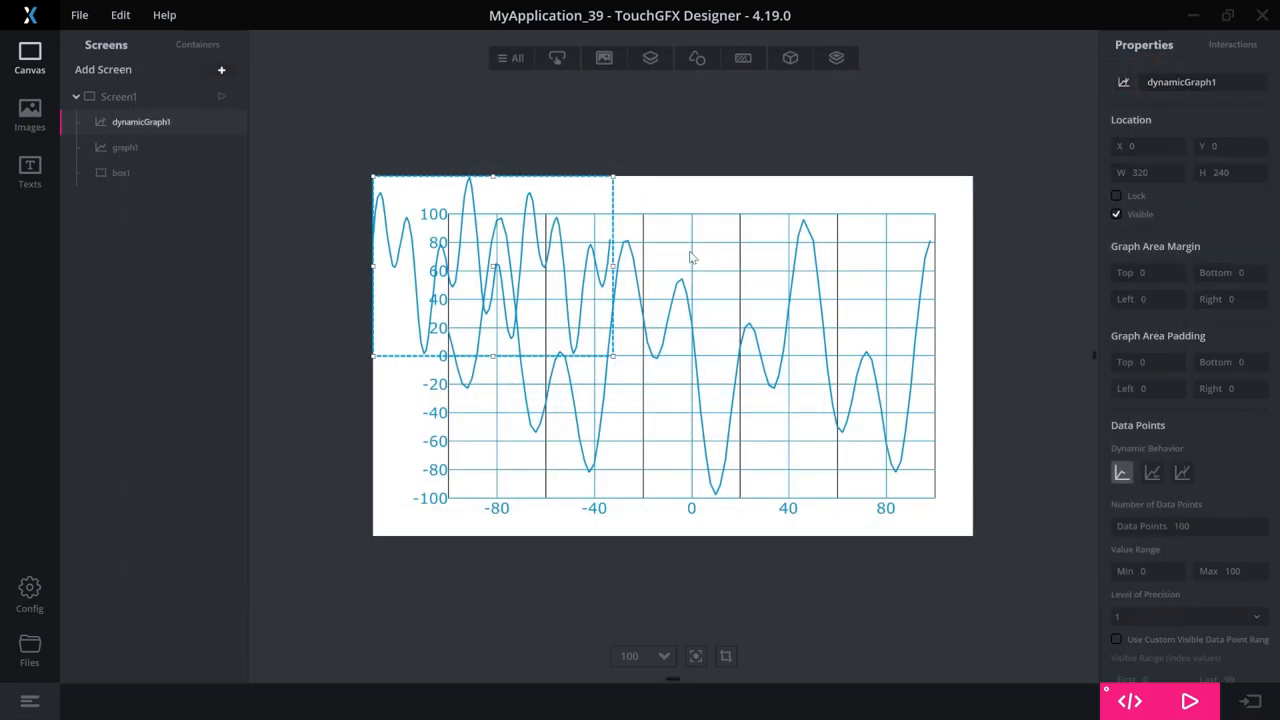
Delete dynamicGraph1 and select the original graph1 on the canvas.
key(Delete)
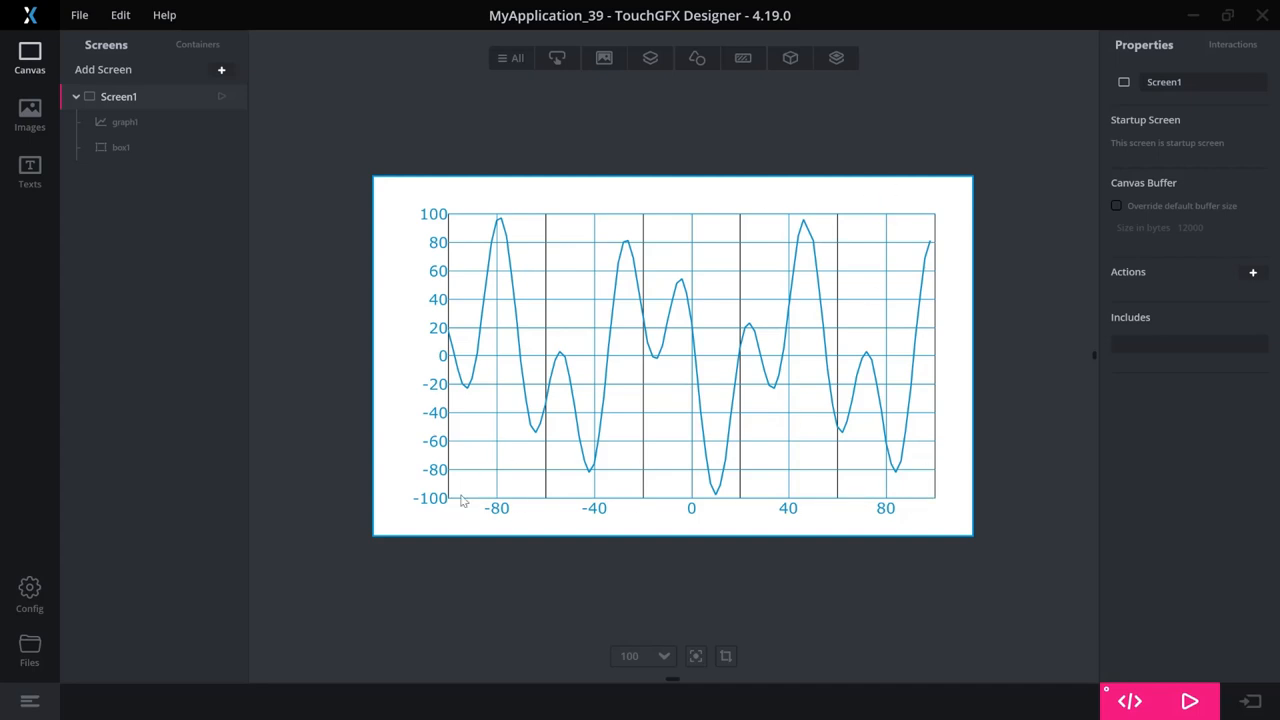
click(504, 452)
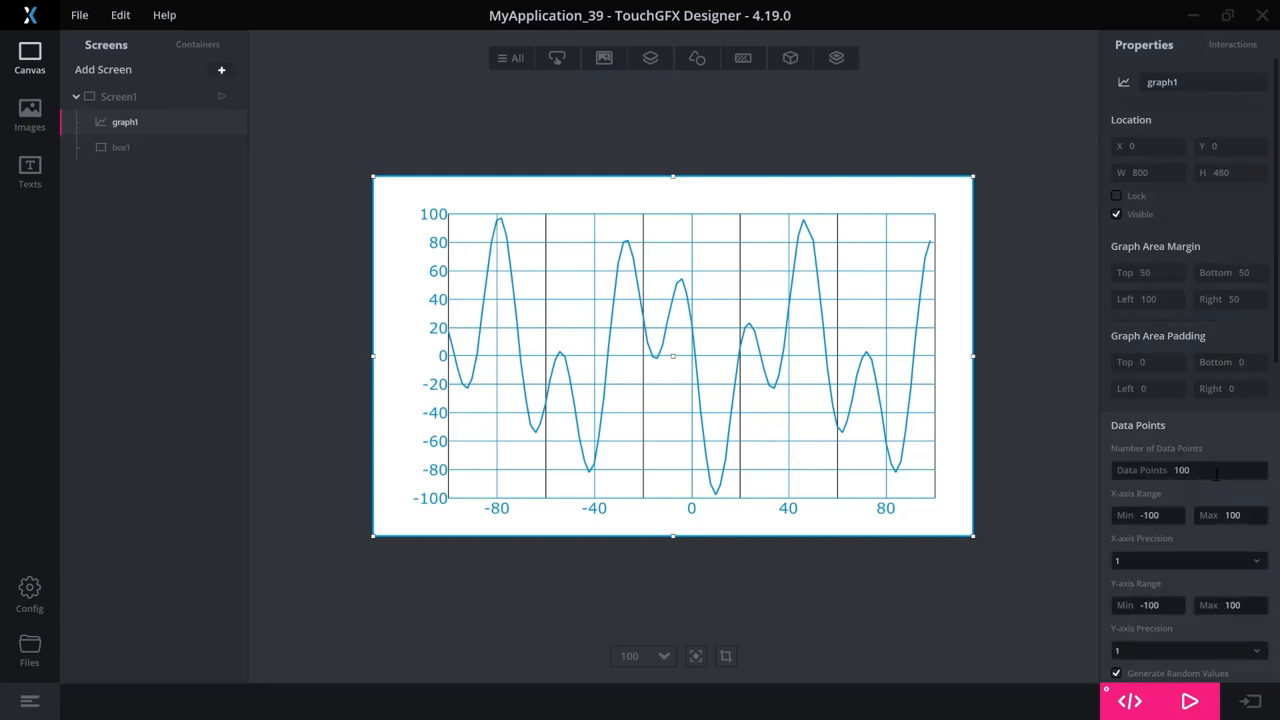
scroll(1192, 450, down, 3)
scroll(1192, 375, down, 2)
scroll(1188, 340, down, 2)
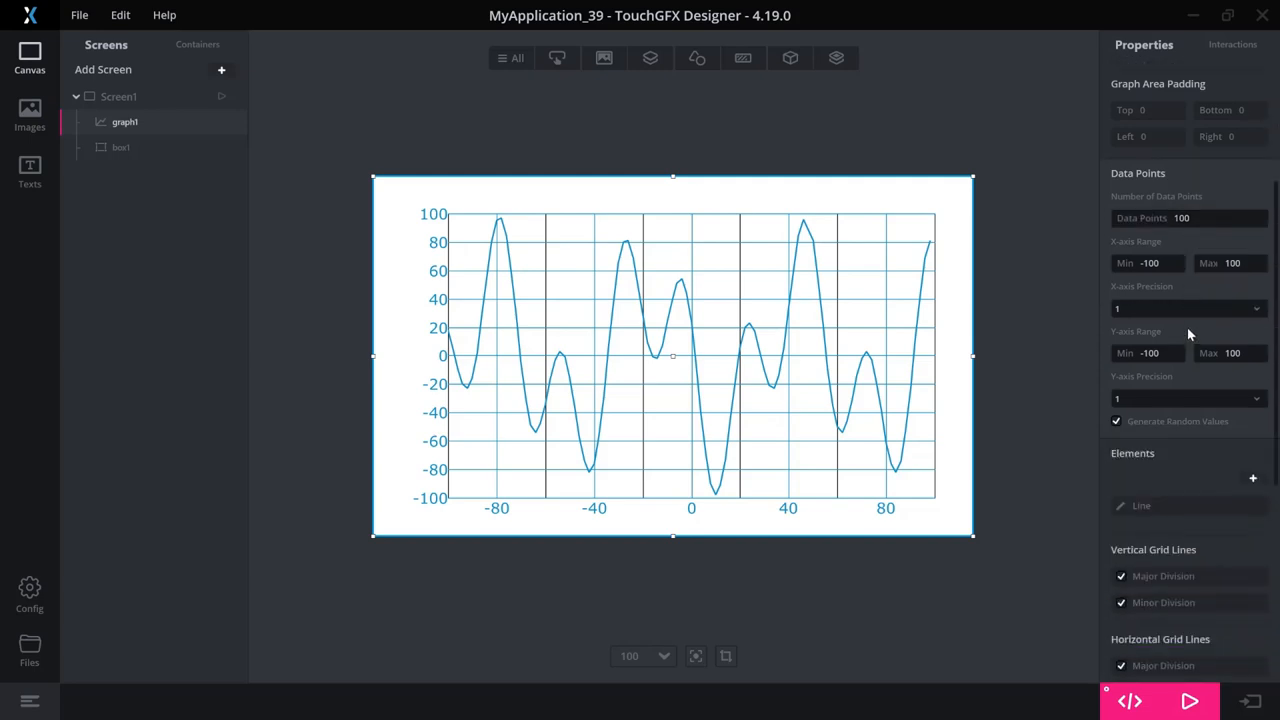
Review graph1's data settings: 100 data points and x-axis precision kept at 1.
click(1200, 218)
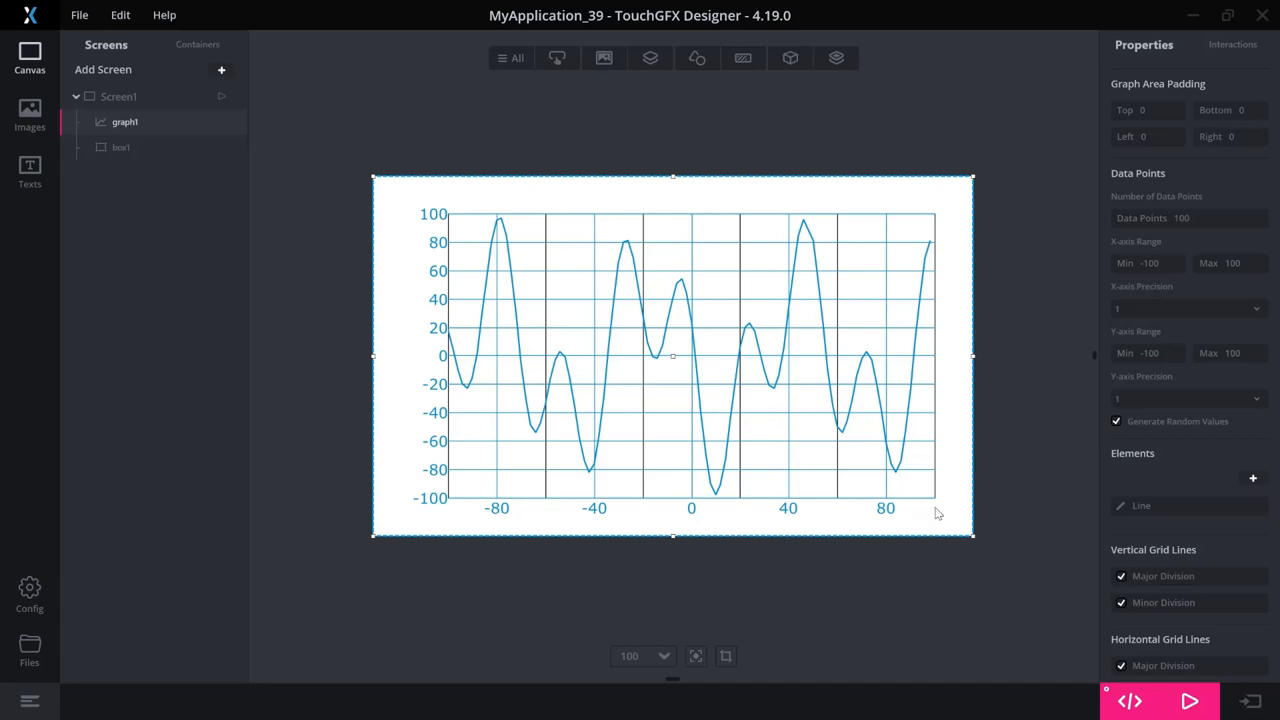
click(1211, 301)
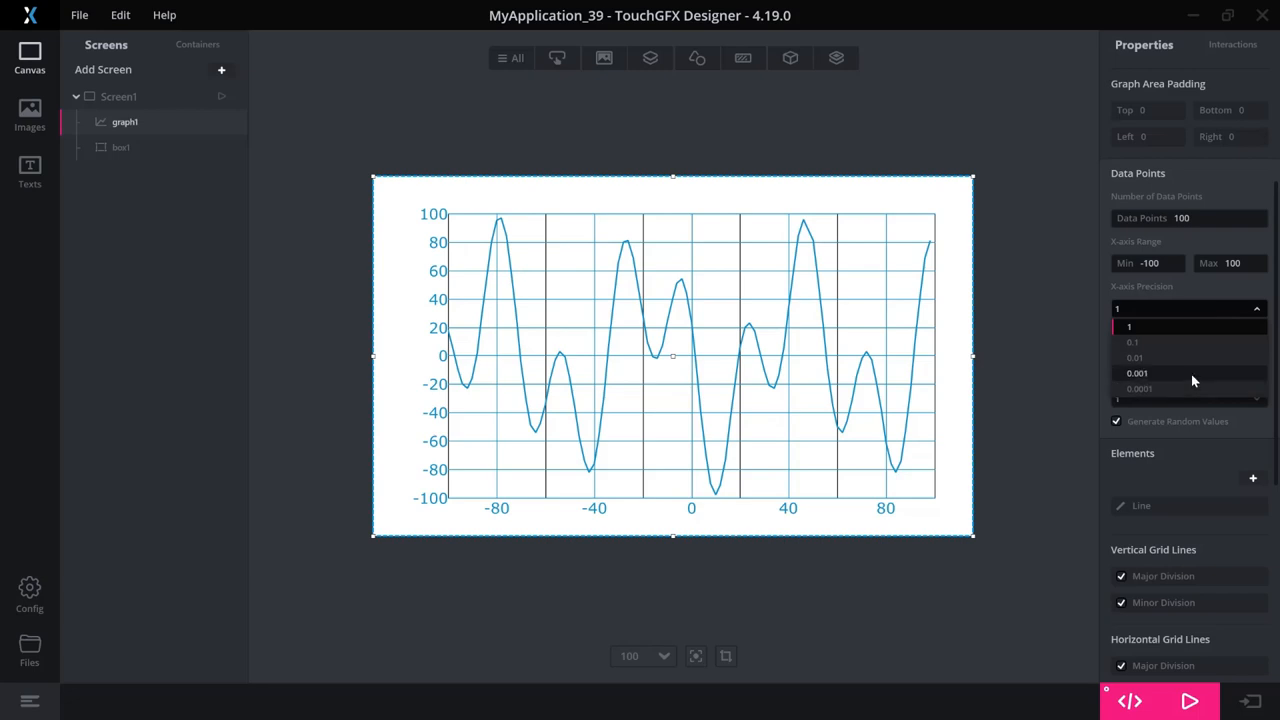
click(1185, 305)
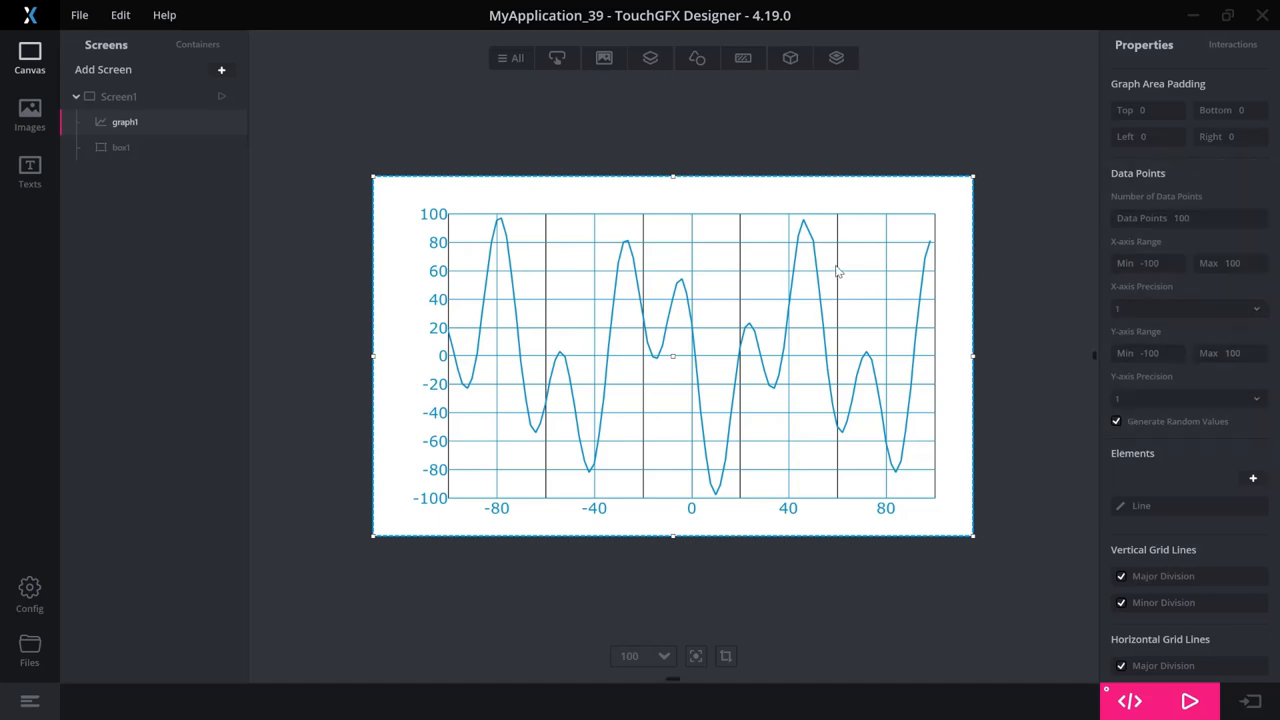
Narrow graph1 from its right side and align its top edge with the screen top.
drag(975, 177, 886, 197)
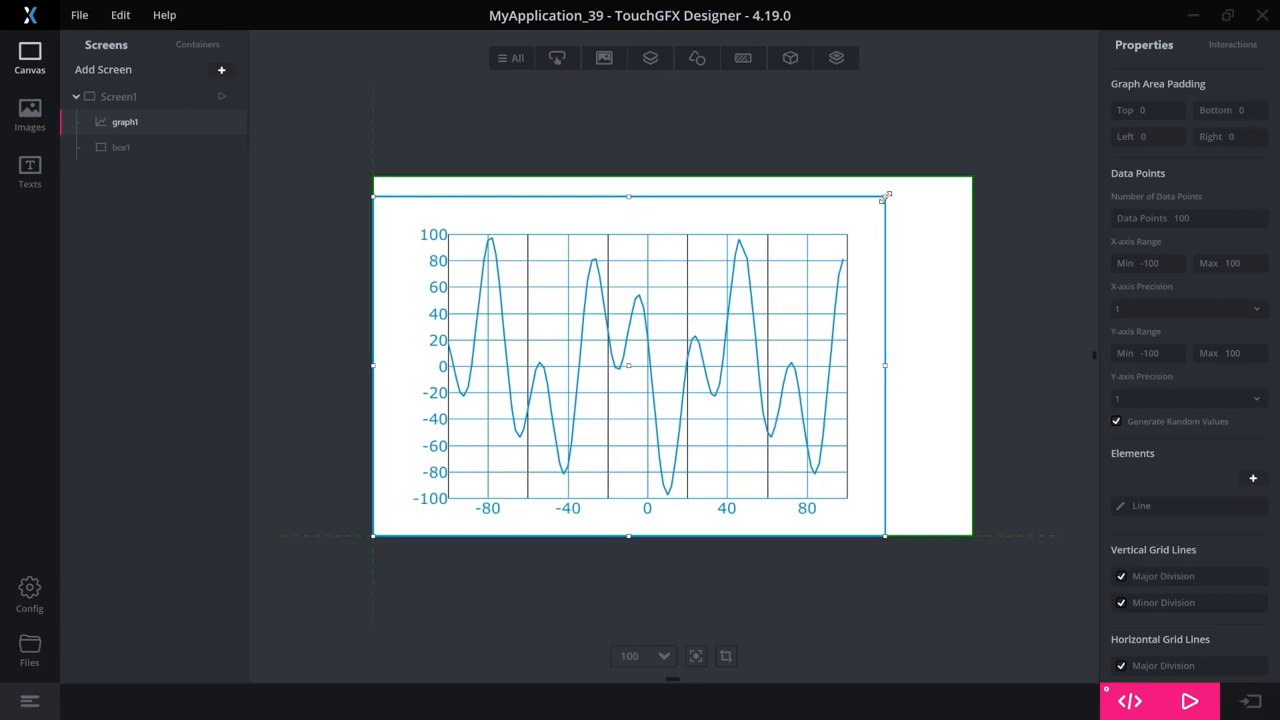
drag(629, 196, 629, 176)
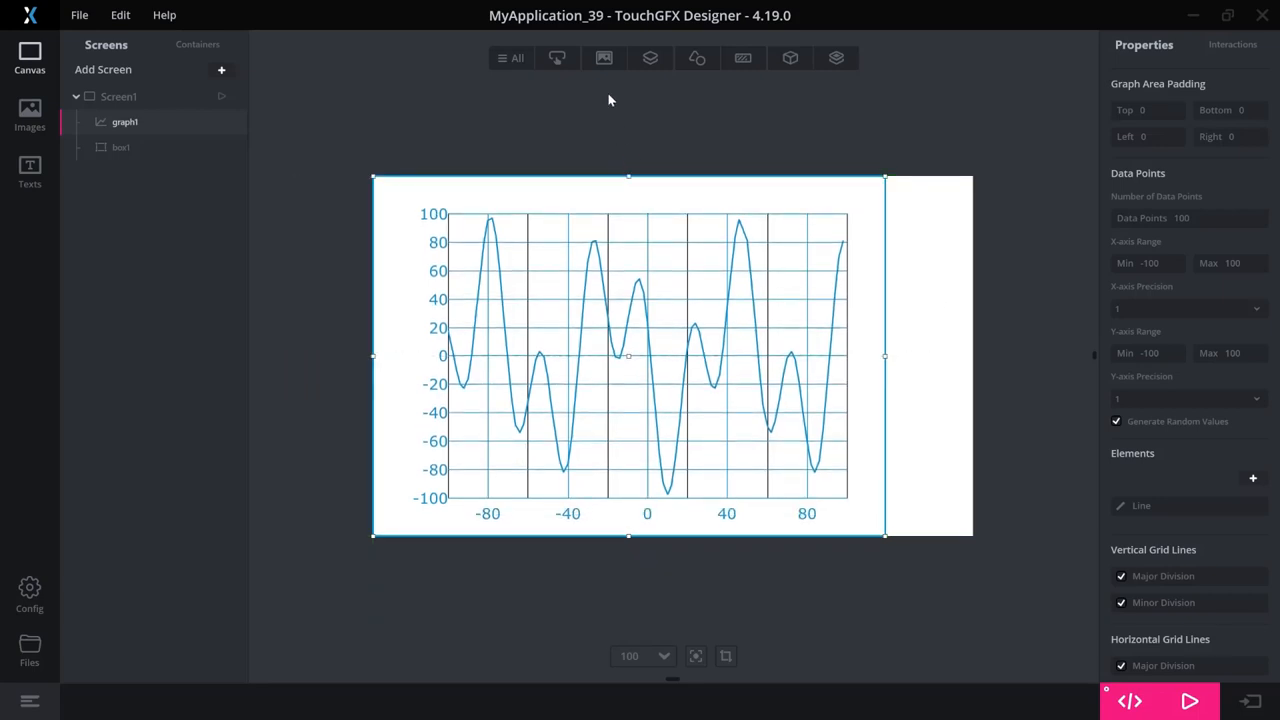
Add a Flex Button and move it to the canvas's top-right corner.
click(557, 58)
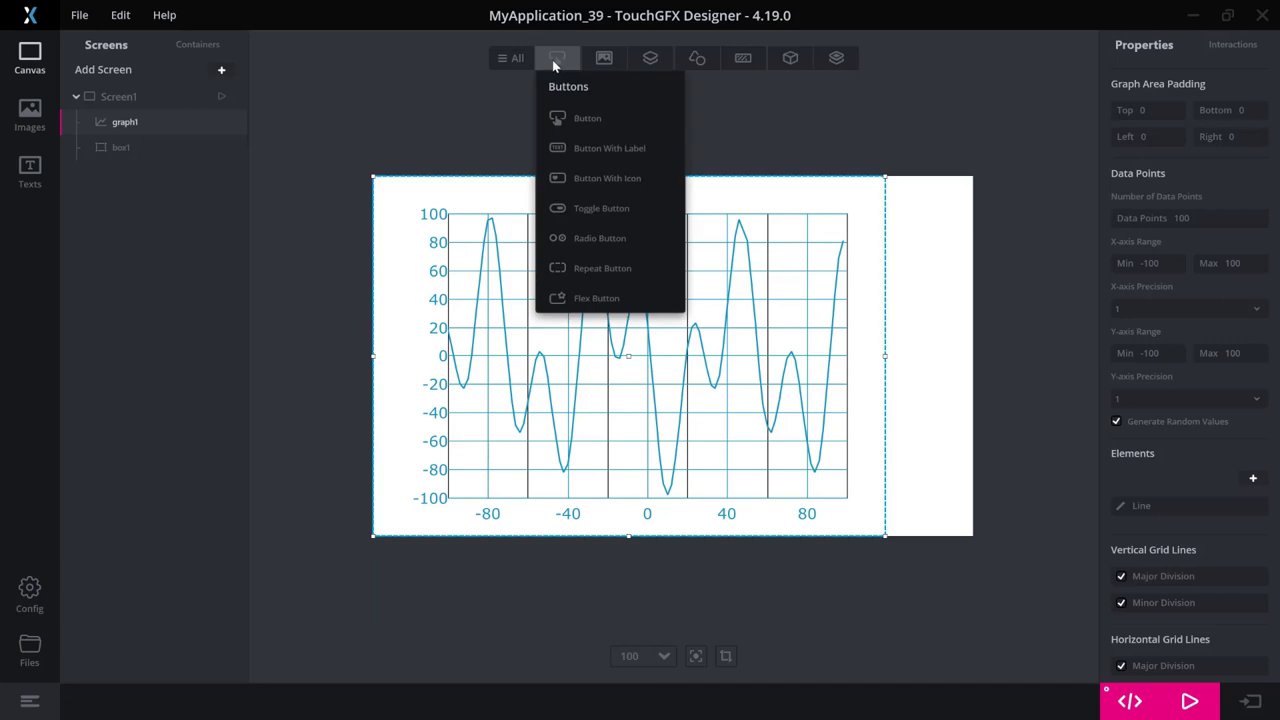
click(603, 299)
mouse_move(388, 197)
mouse_down()
mouse_move(979, 242)
mouse_move(924, 221)
mouse_up()
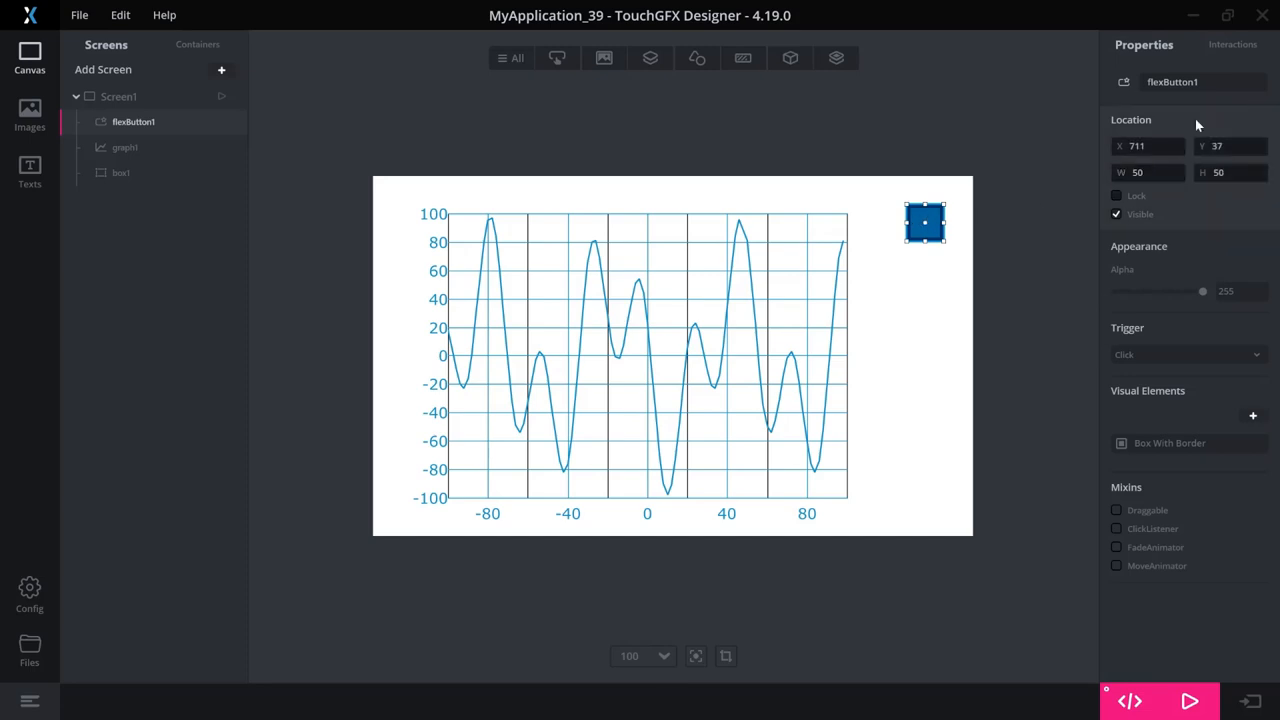
Add an interaction on flexButton1: when clicked, call new virtual function addPoint.
click(1219, 46)
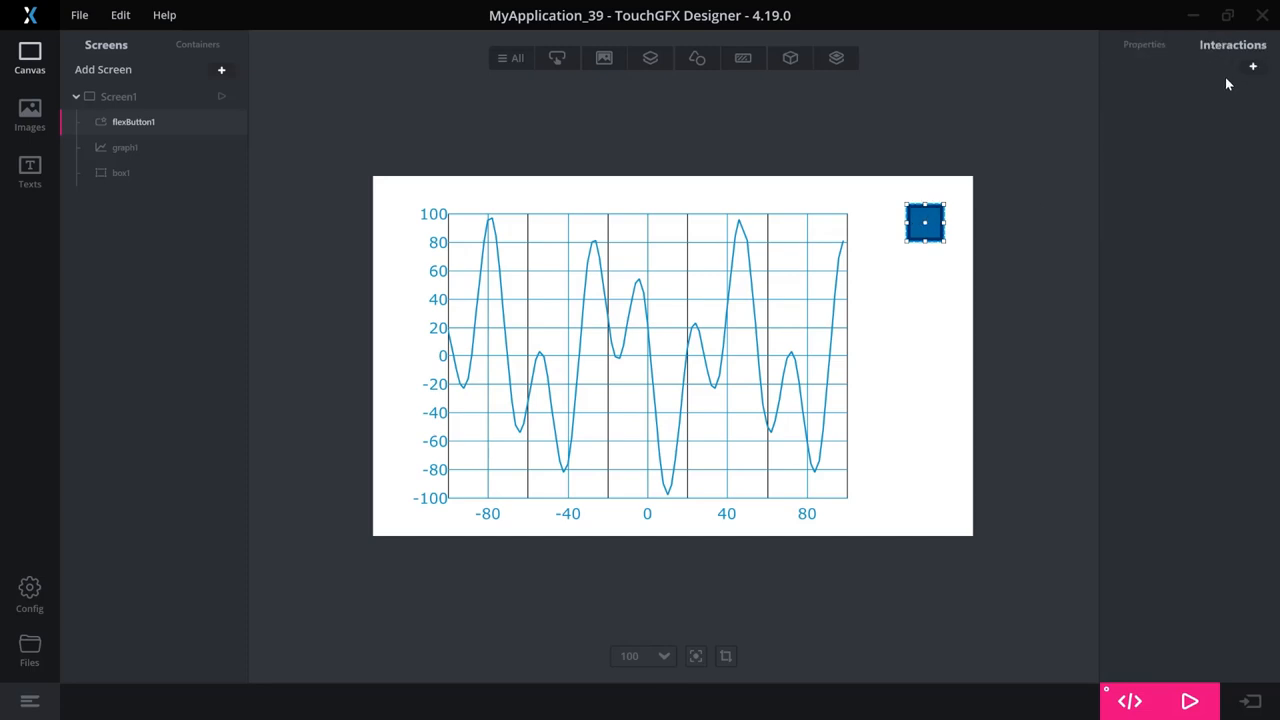
click(1253, 66)
click(1009, 148)
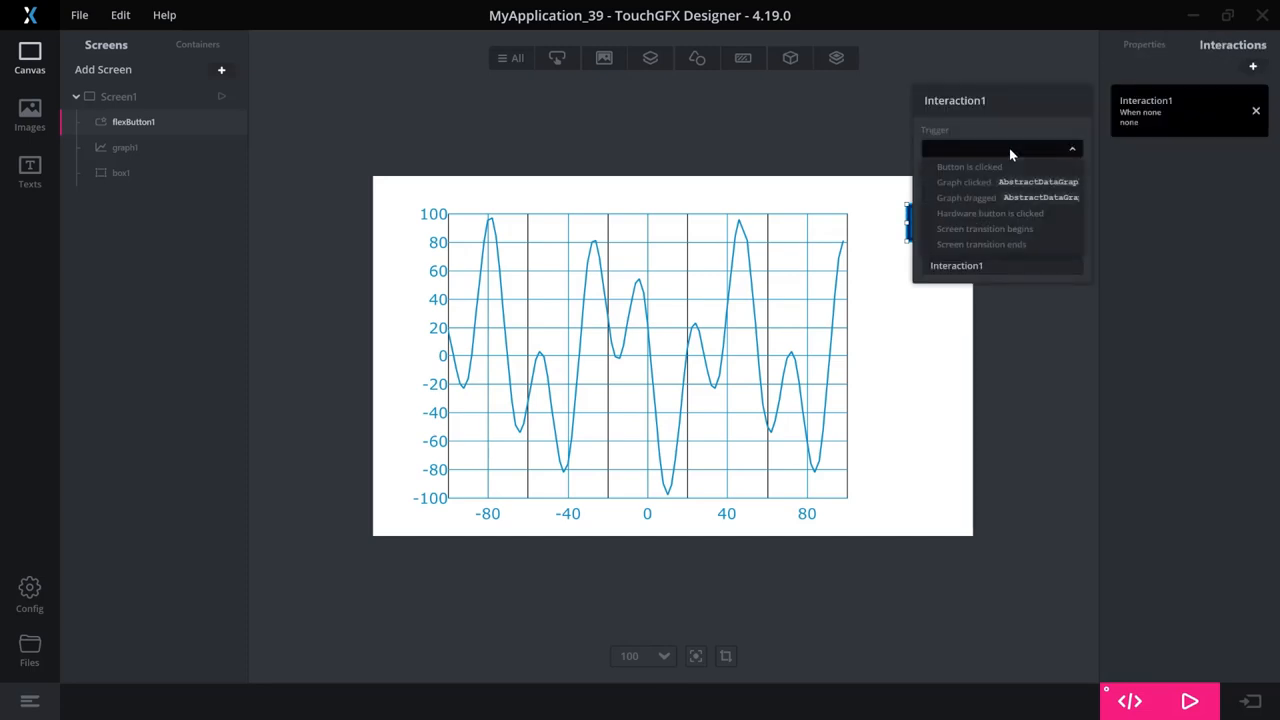
click(996, 168)
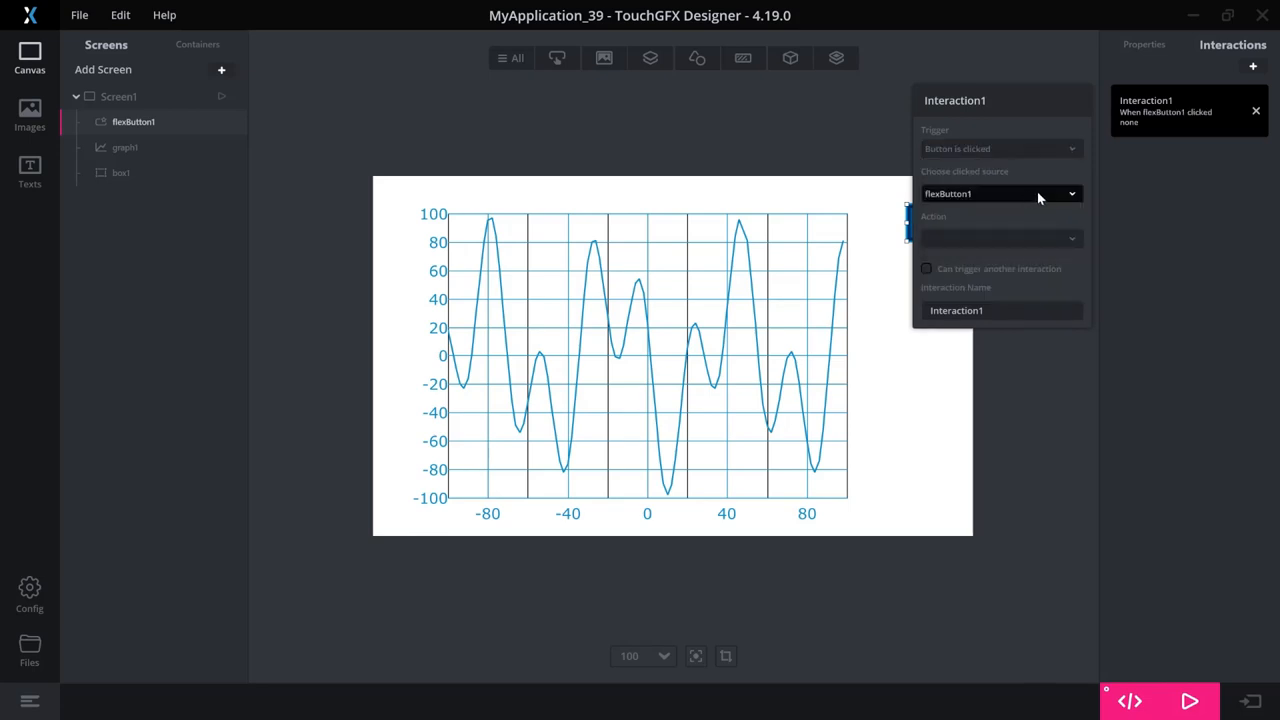
click(1041, 236)
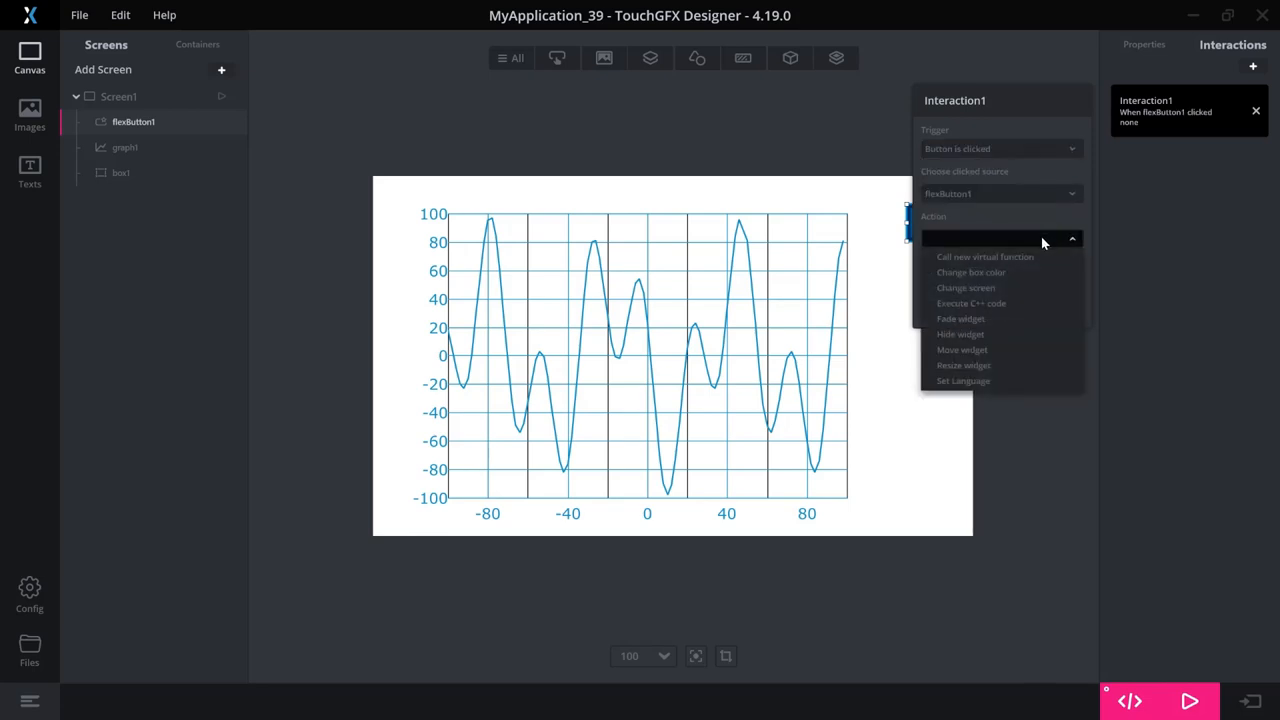
click(1038, 258)
double_click(1002, 283)
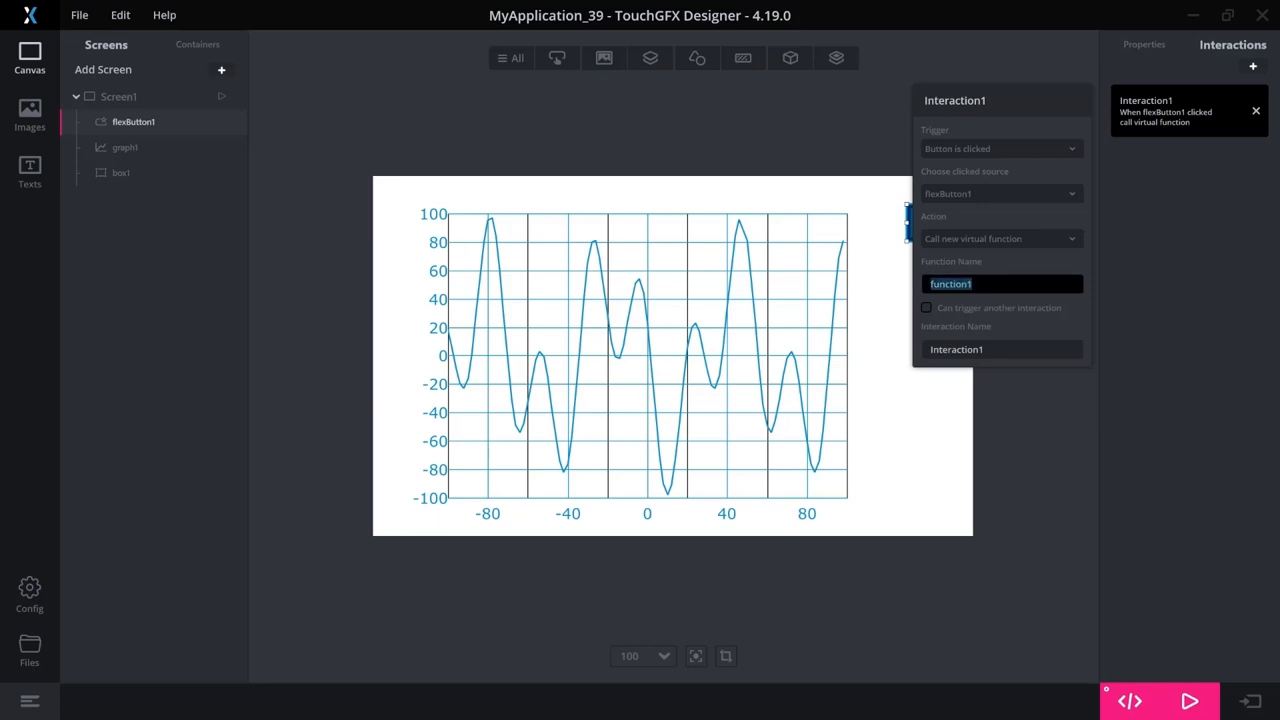
text(addPoint)
click(1148, 430)
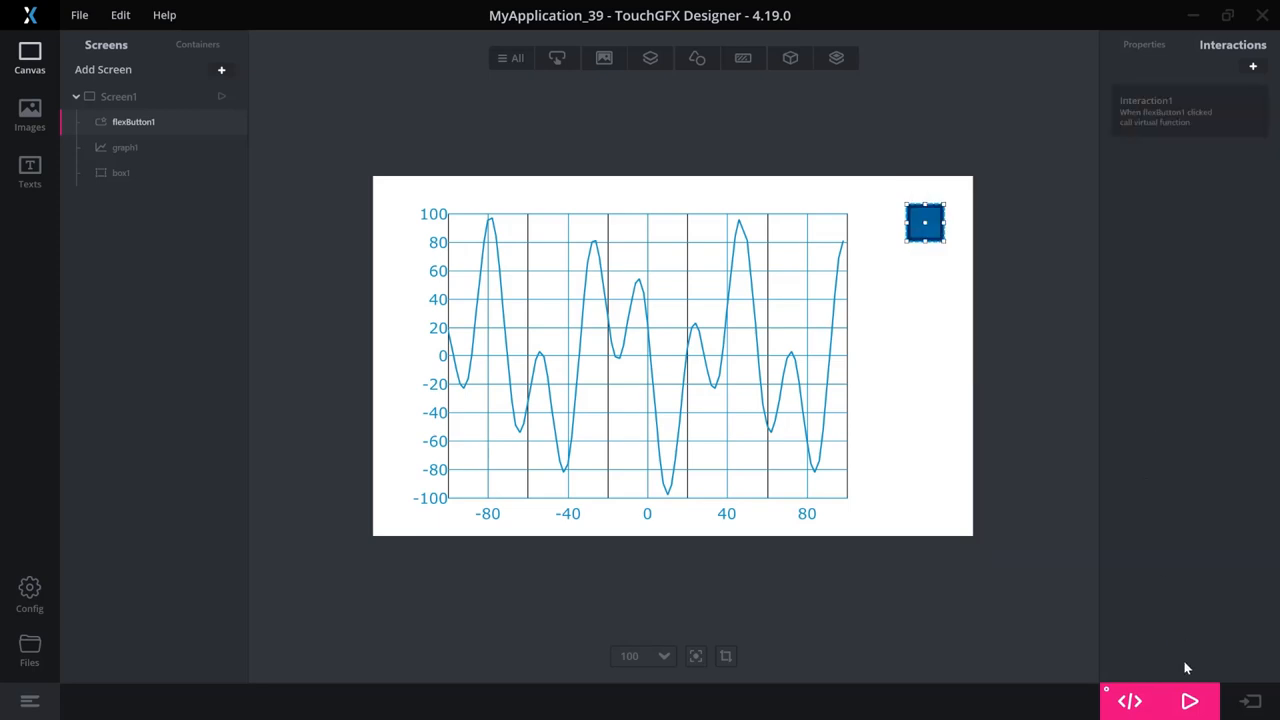
Run the simulator to build the project.
click(1189, 702)
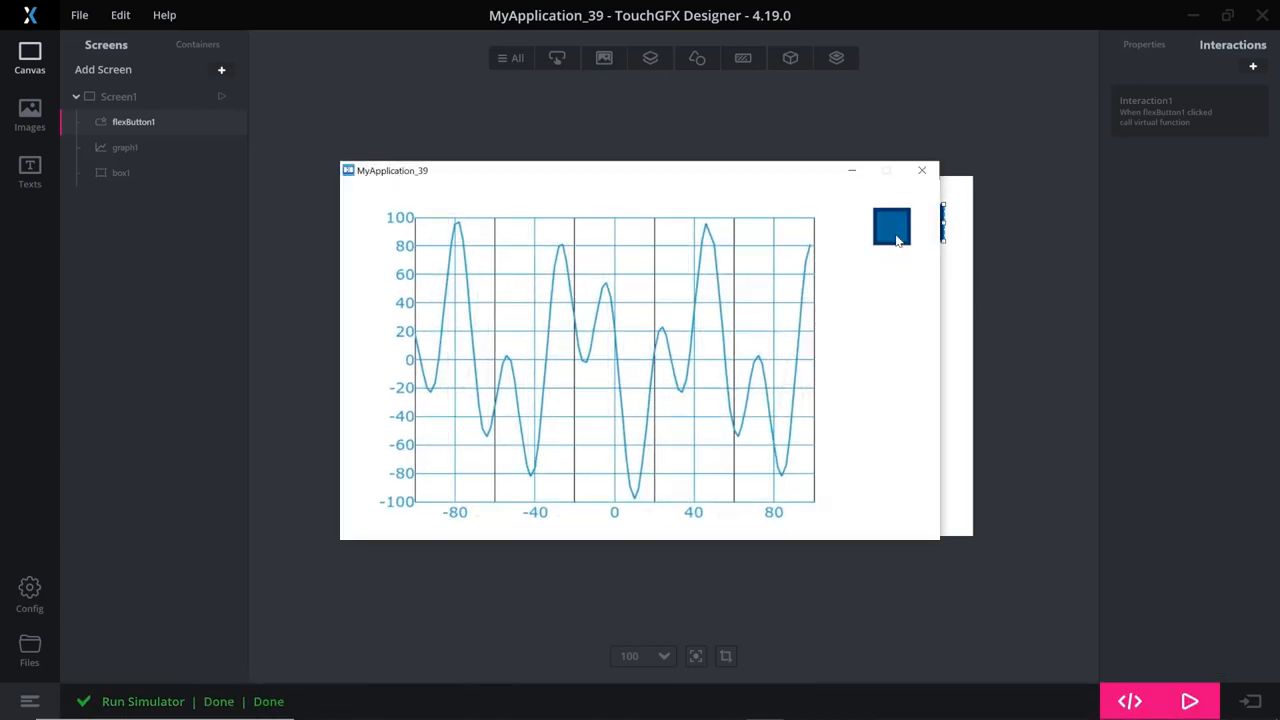
click(893, 228)
click(925, 174)
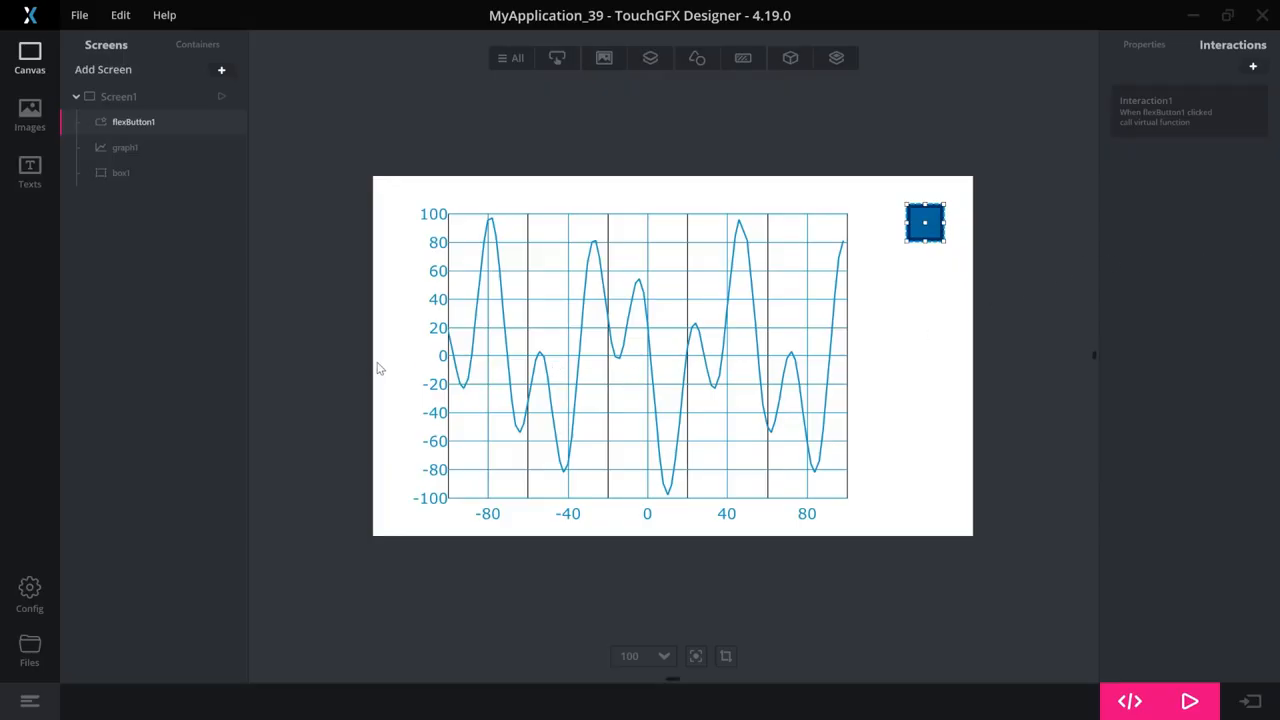
From the project folder, open simulator\msvs\Application.sln in Visual Studio.
click(24, 648)
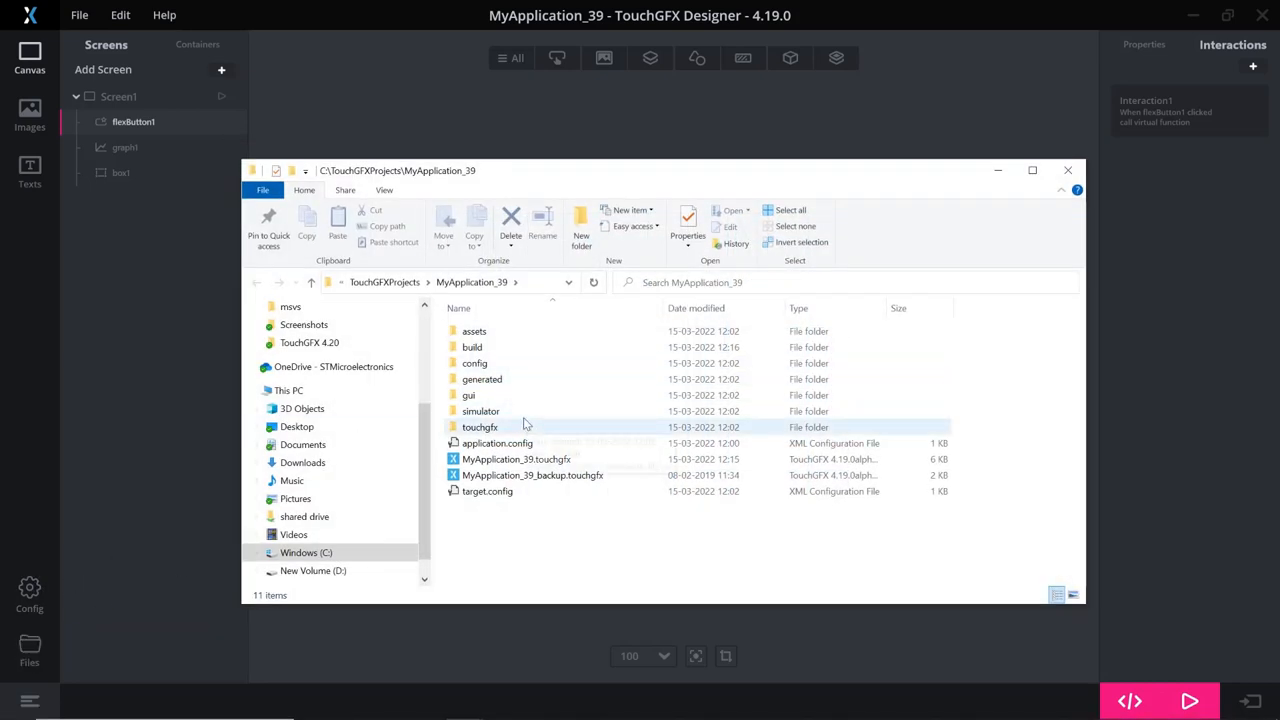
double_click(481, 411)
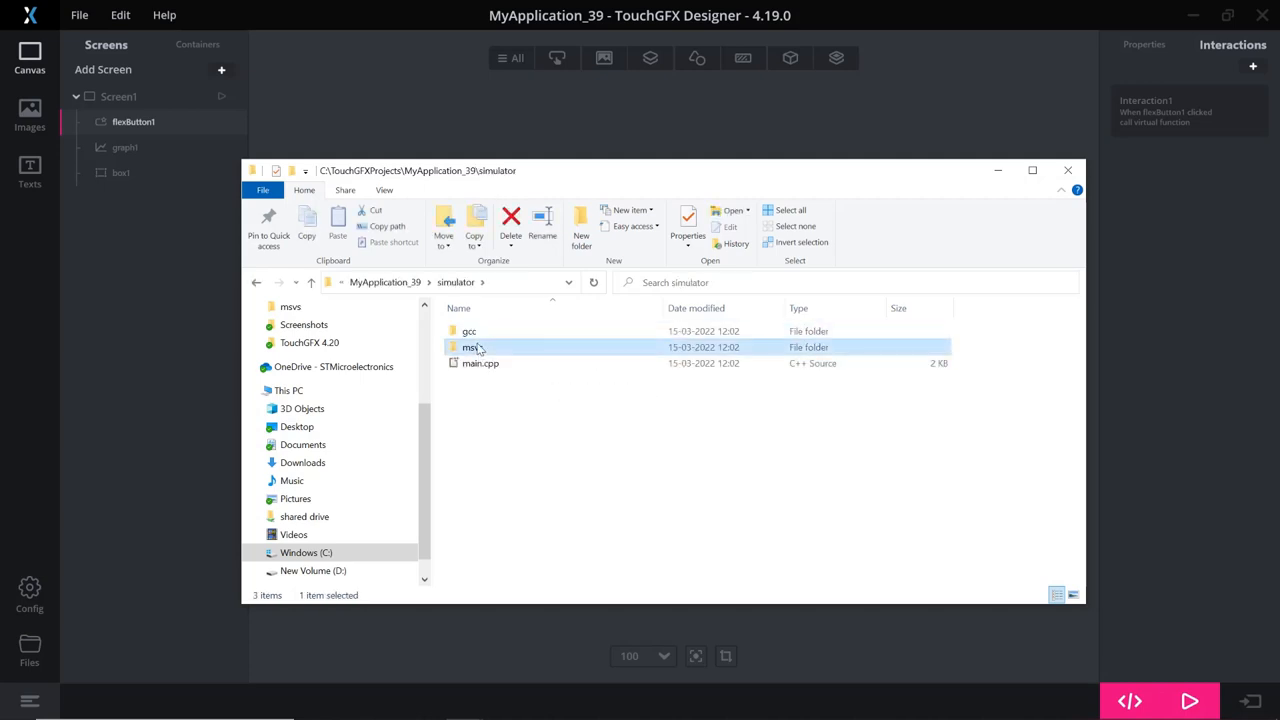
double_click(472, 347)
double_click(492, 331)
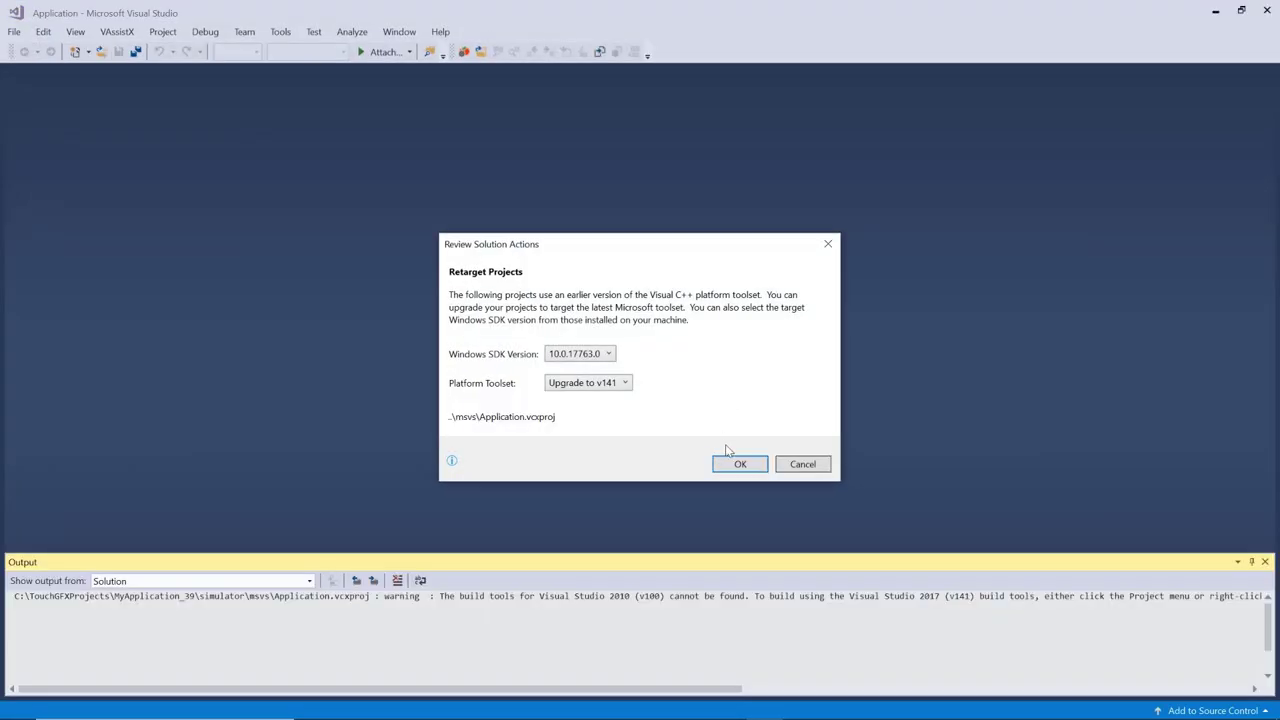
Accept the toolset retarget and open Screen1View.hpp from gui/screen1_screen in Solution Explorer.
click(736, 461)
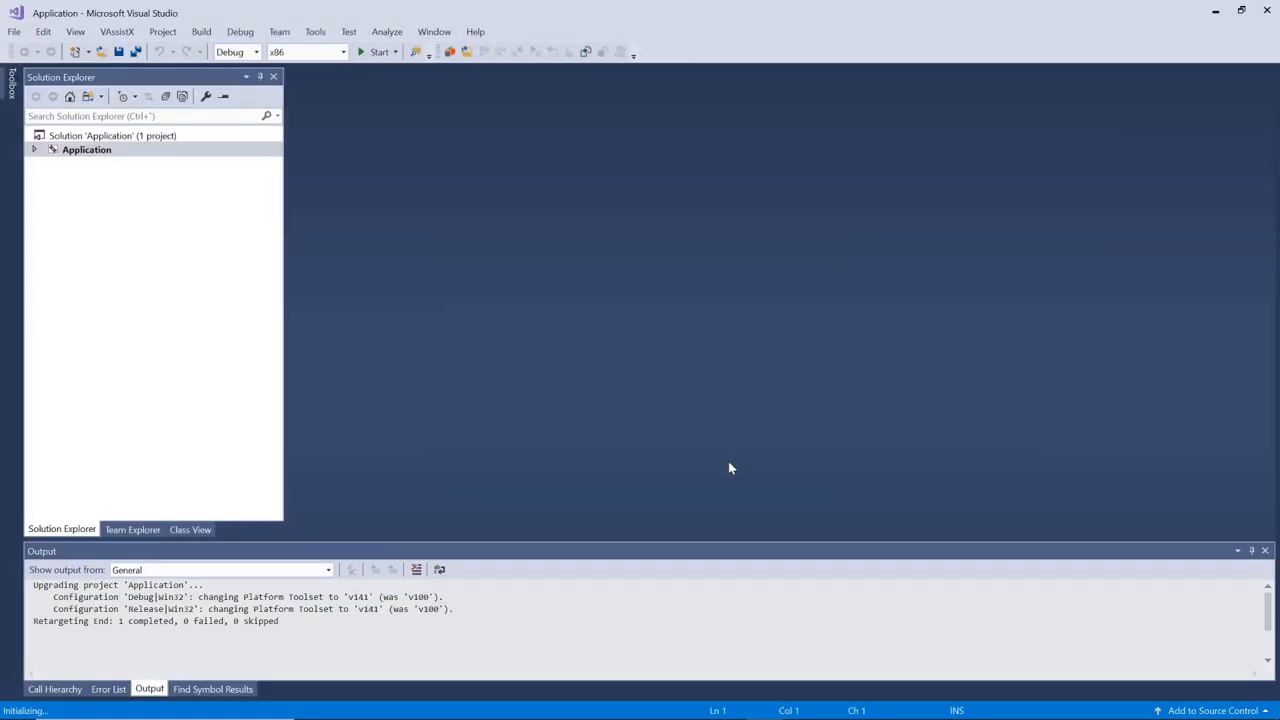
click(34, 150)
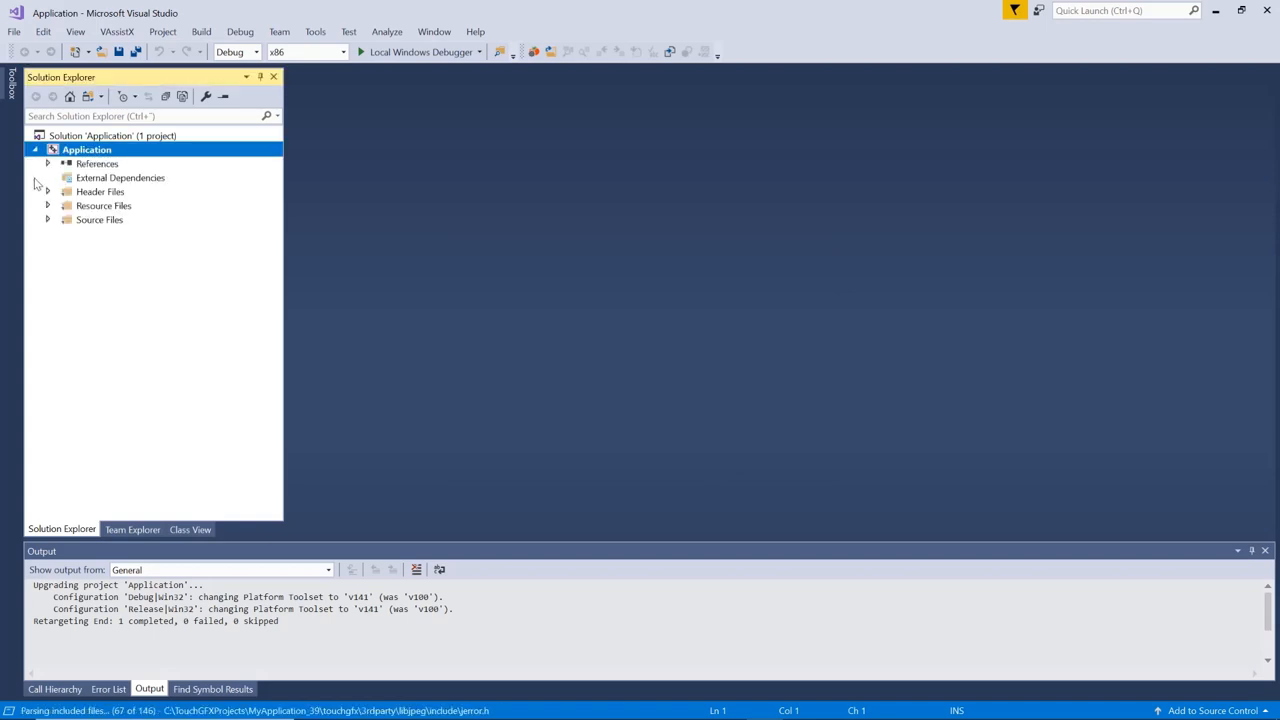
click(48, 191)
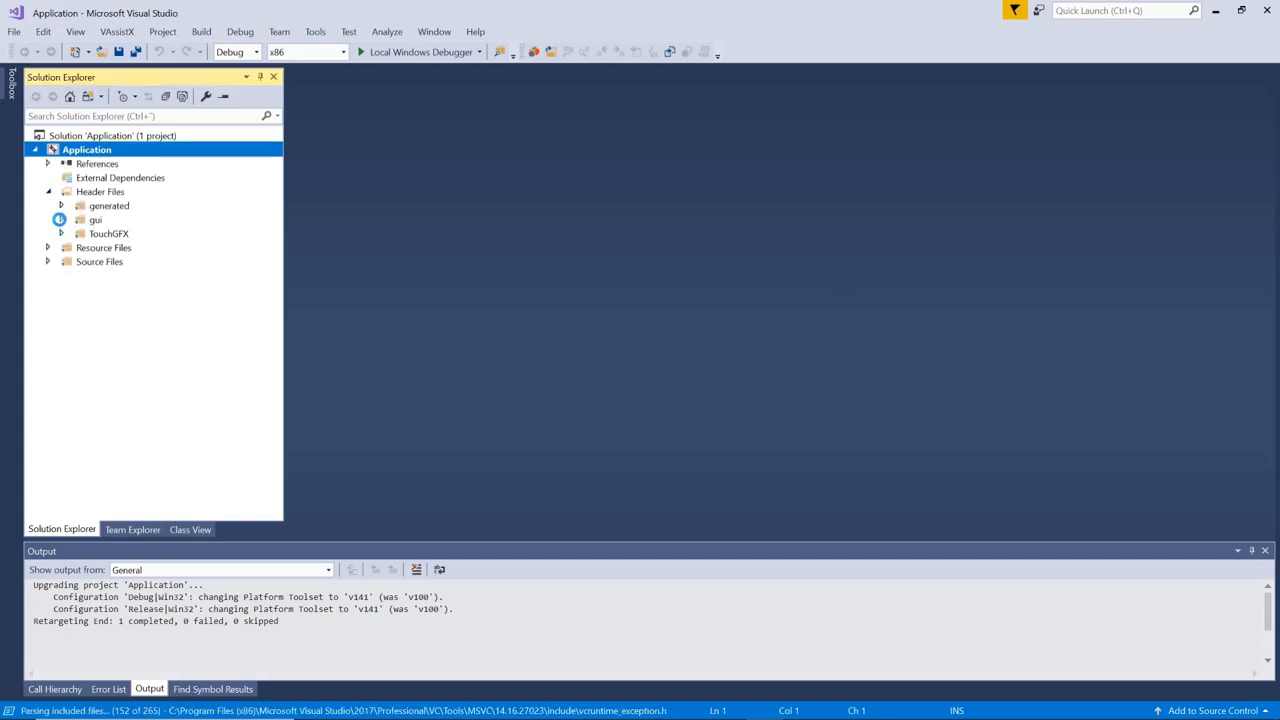
click(61, 219)
click(112, 262)
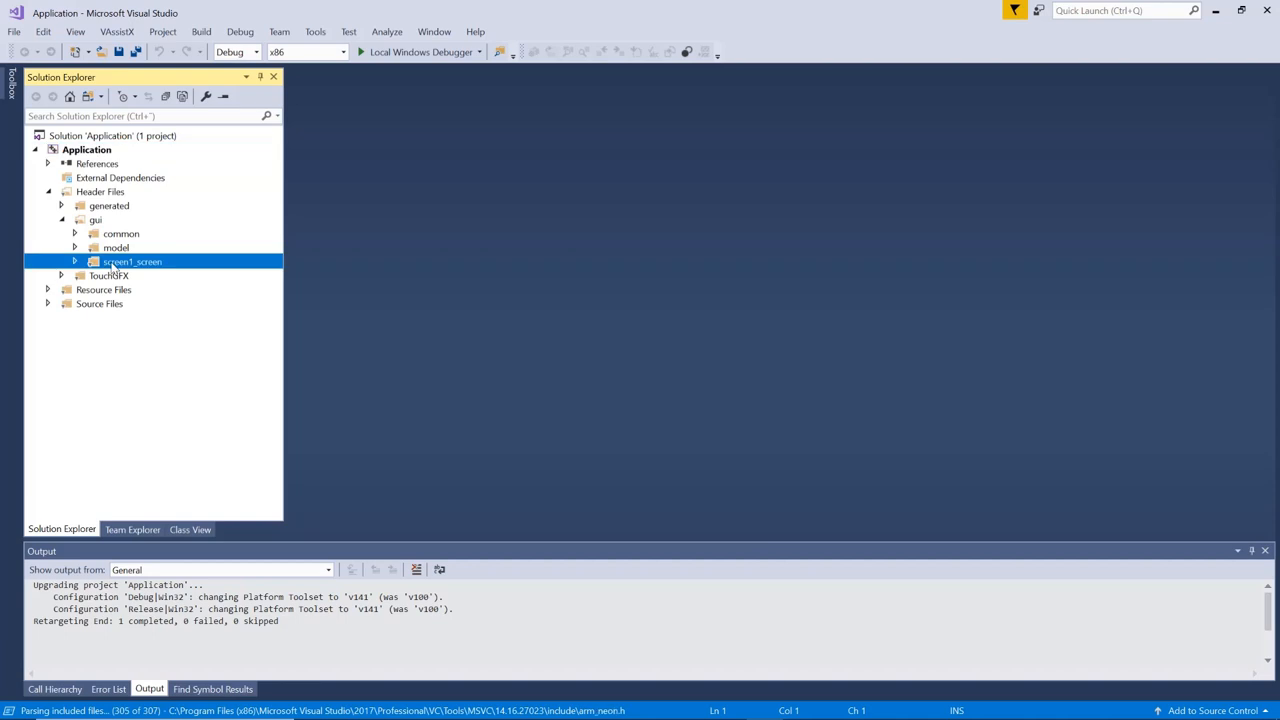
click(76, 262)
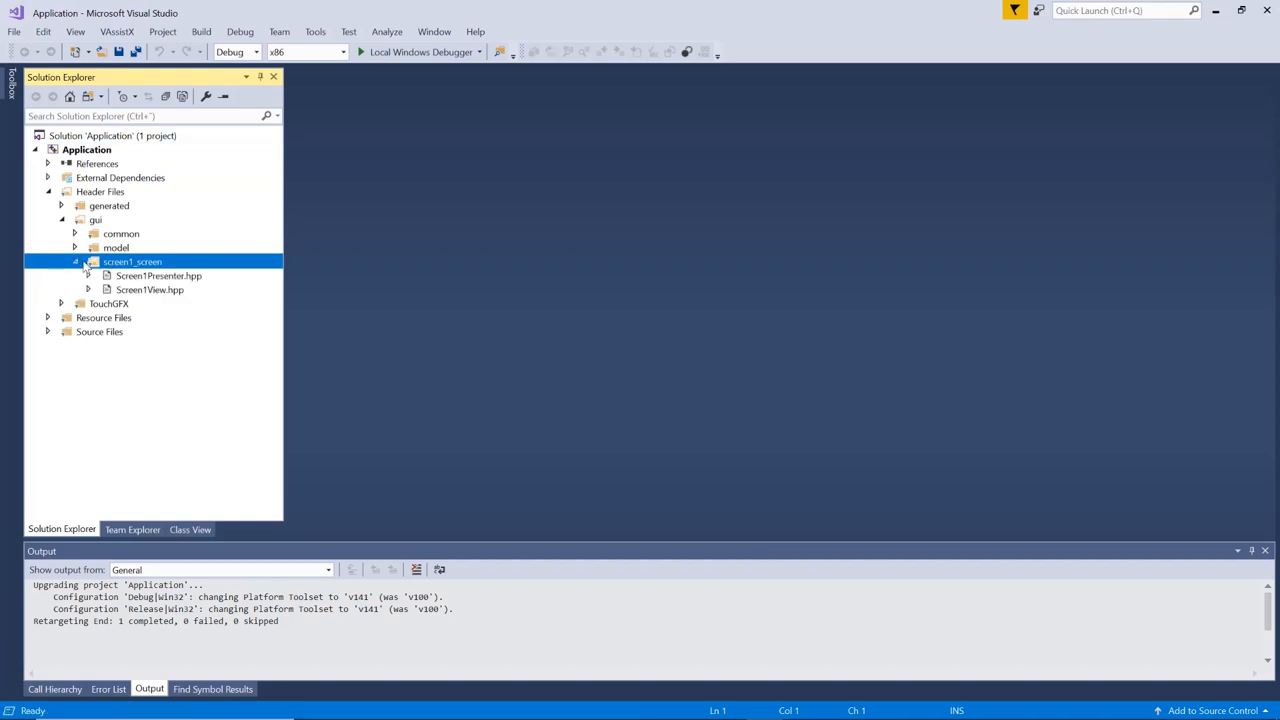
click(138, 290)
double_click(138, 290)
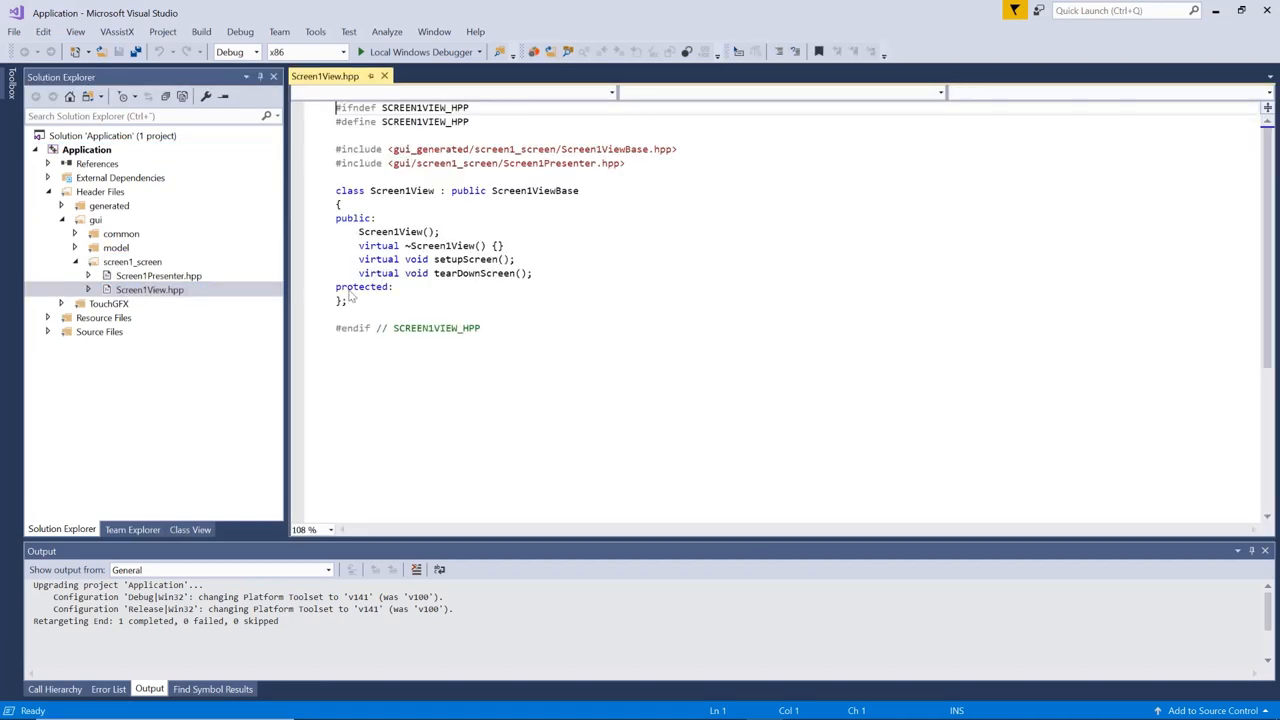
click(580, 242)
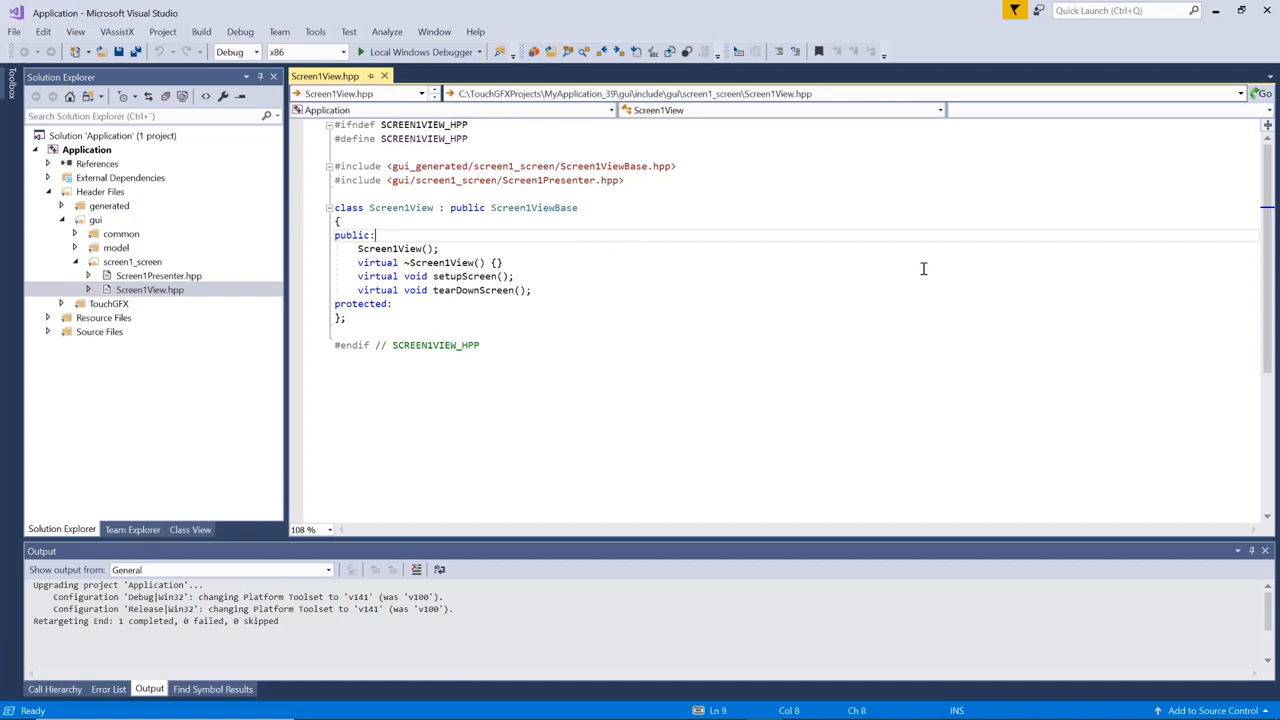
Jump to the Screen1ViewBase definition and inspect graph1's 100-point capacity.
click(535, 207)
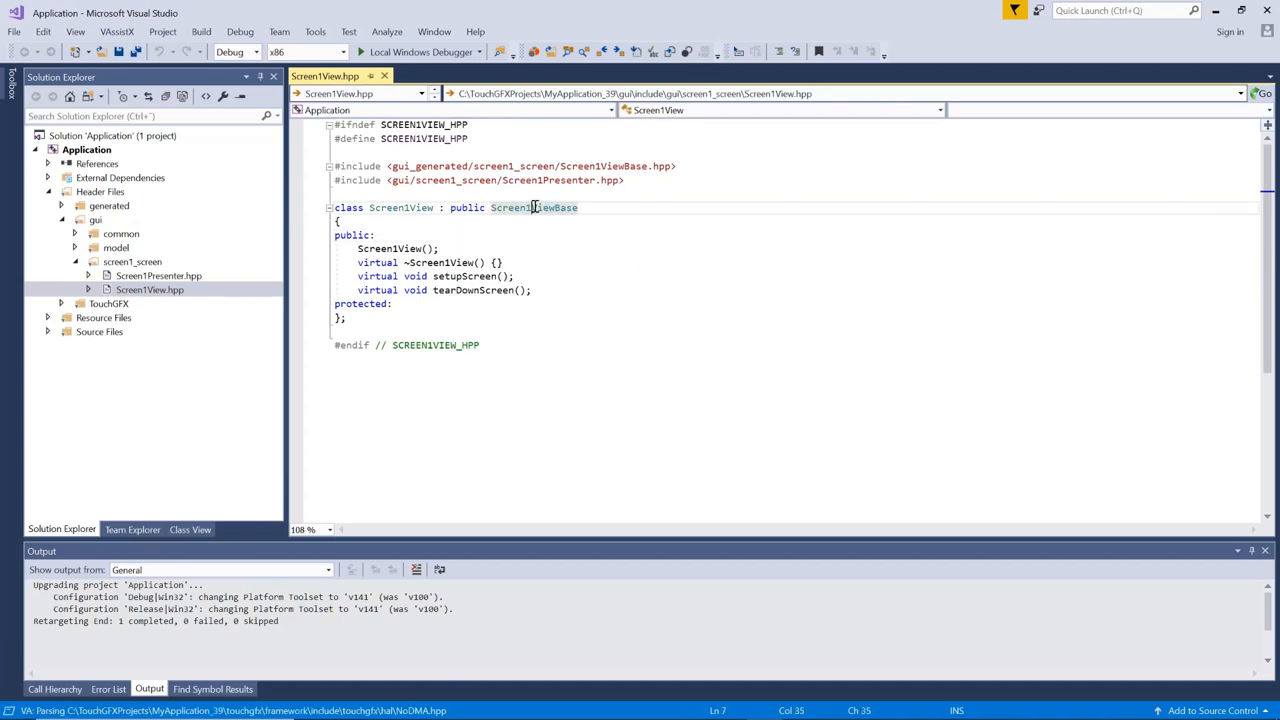
key(F12)
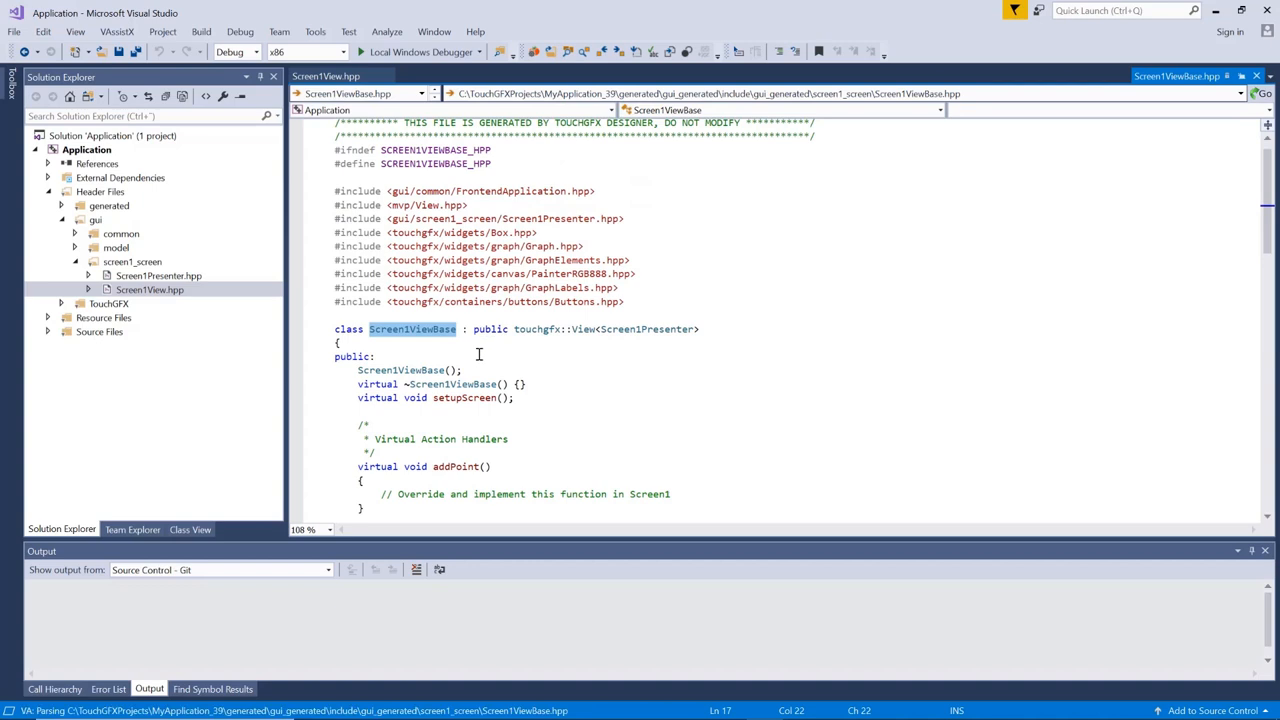
scroll(482, 356, down, 2)
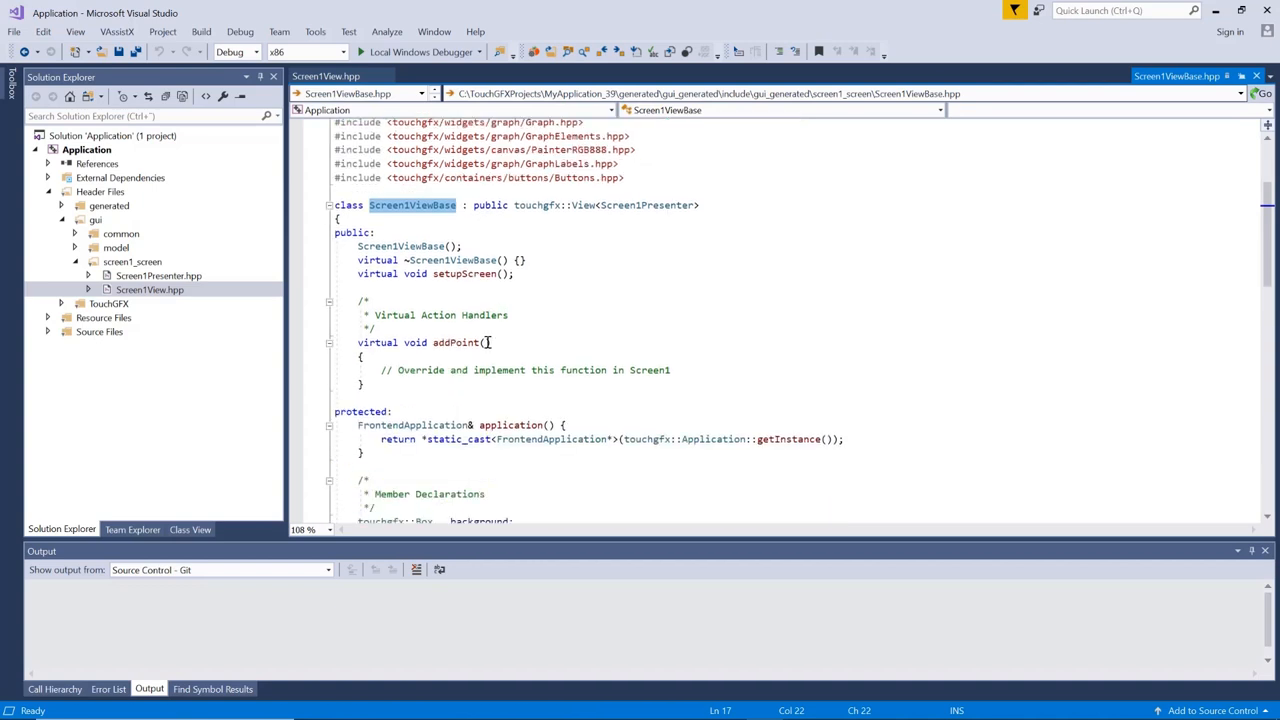
scroll(407, 347, down, 2)
scroll(430, 400, down, 2)
scroll(465, 390, down, 2)
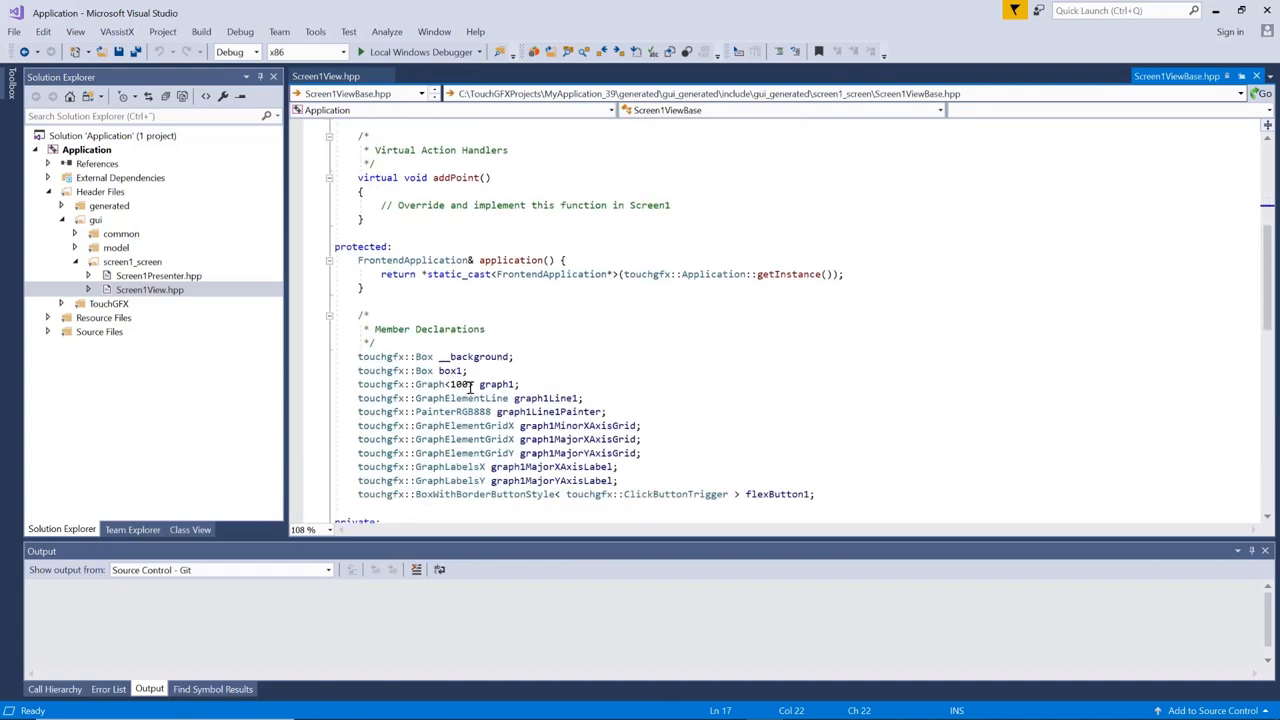
scroll(560, 450, down, 2)
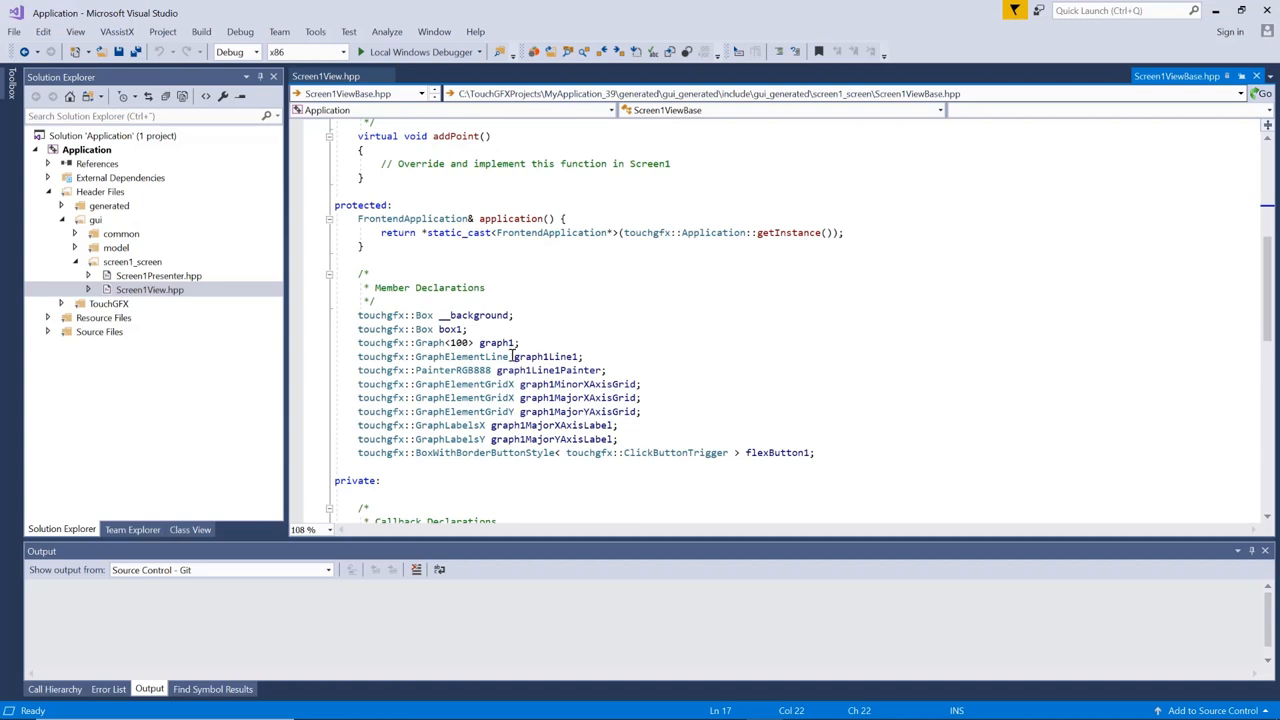
scroll(487, 327, up, 1)
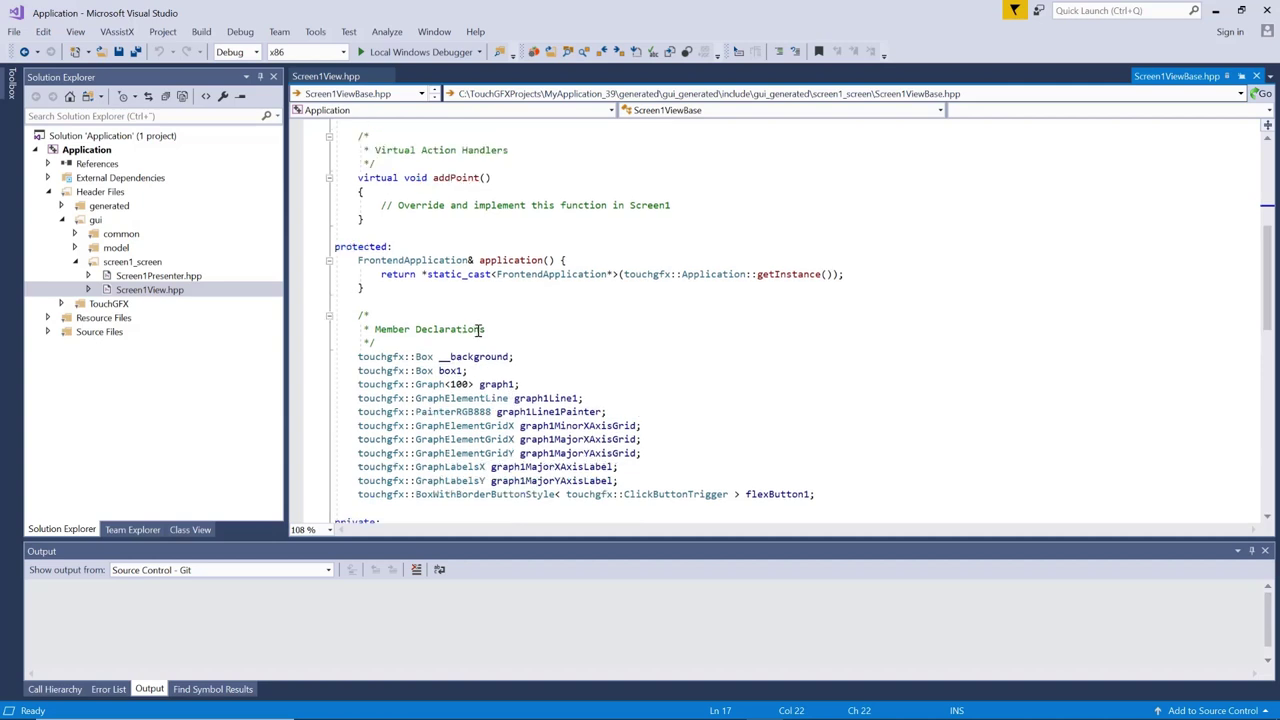
double_click(497, 384)
double_click(459, 384)
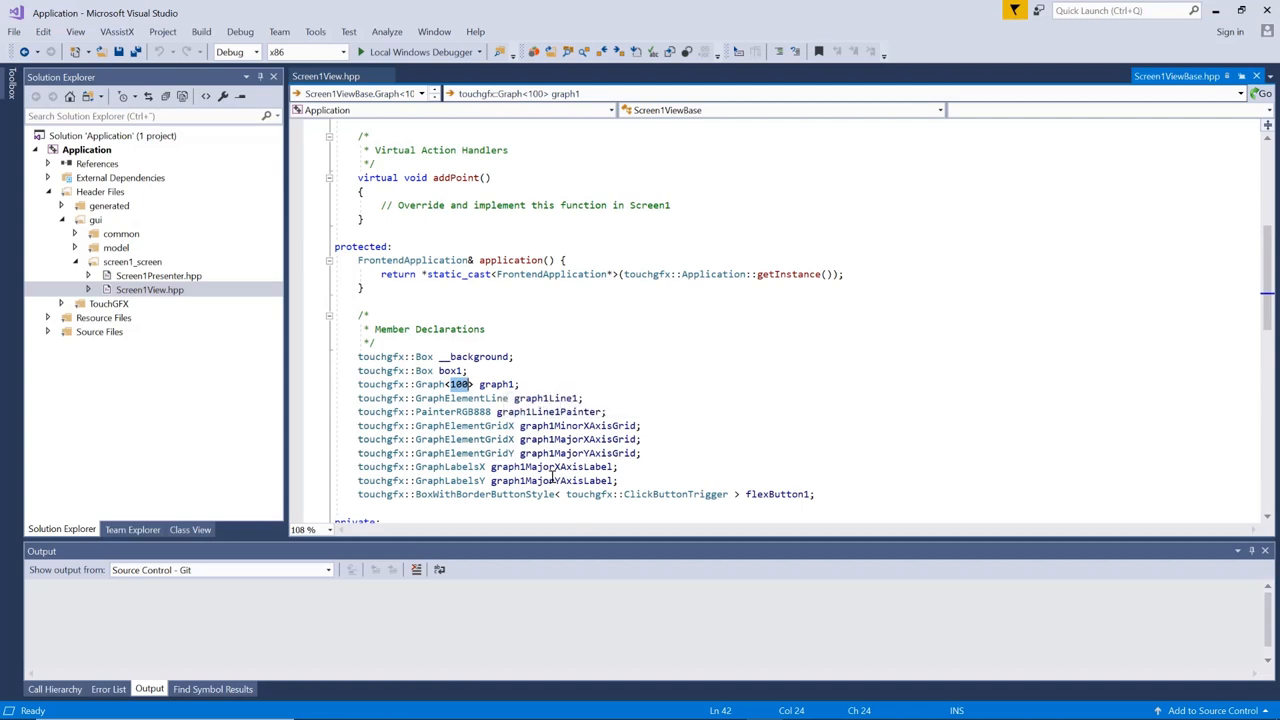
scroll(566, 478, up, 1)
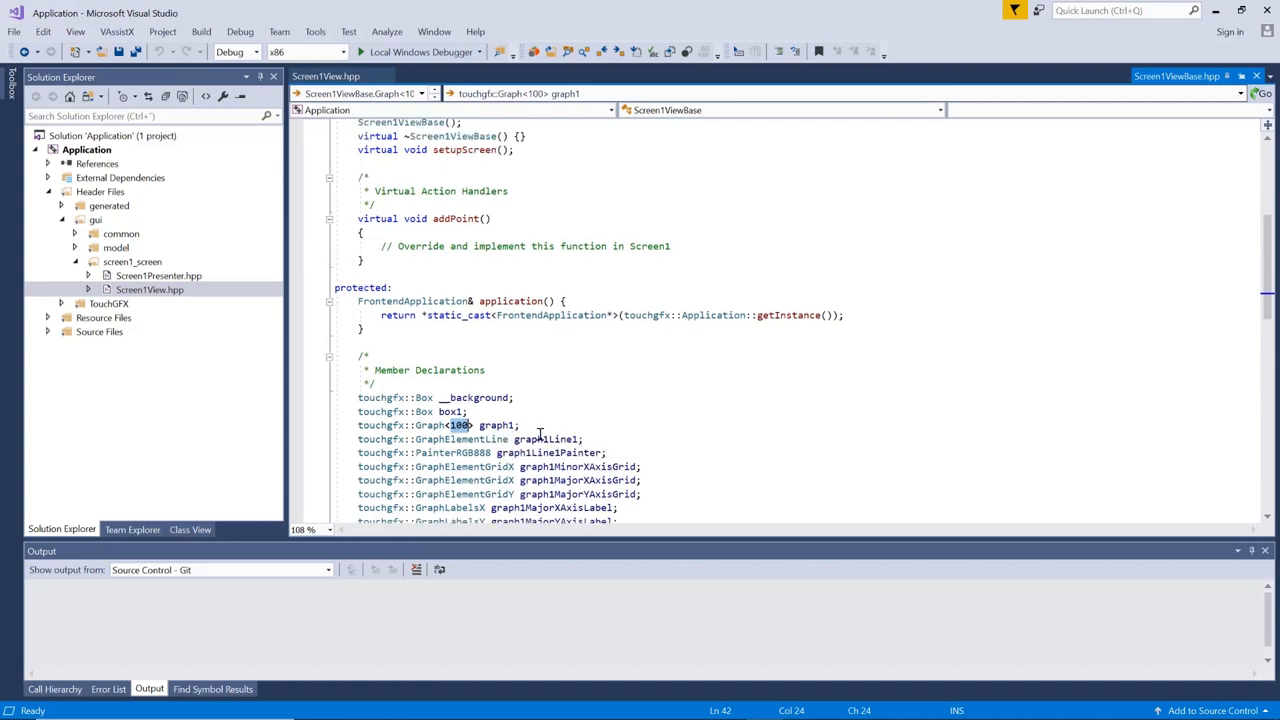
scroll(566, 478, up, 1)
scroll(541, 441, down, 1)
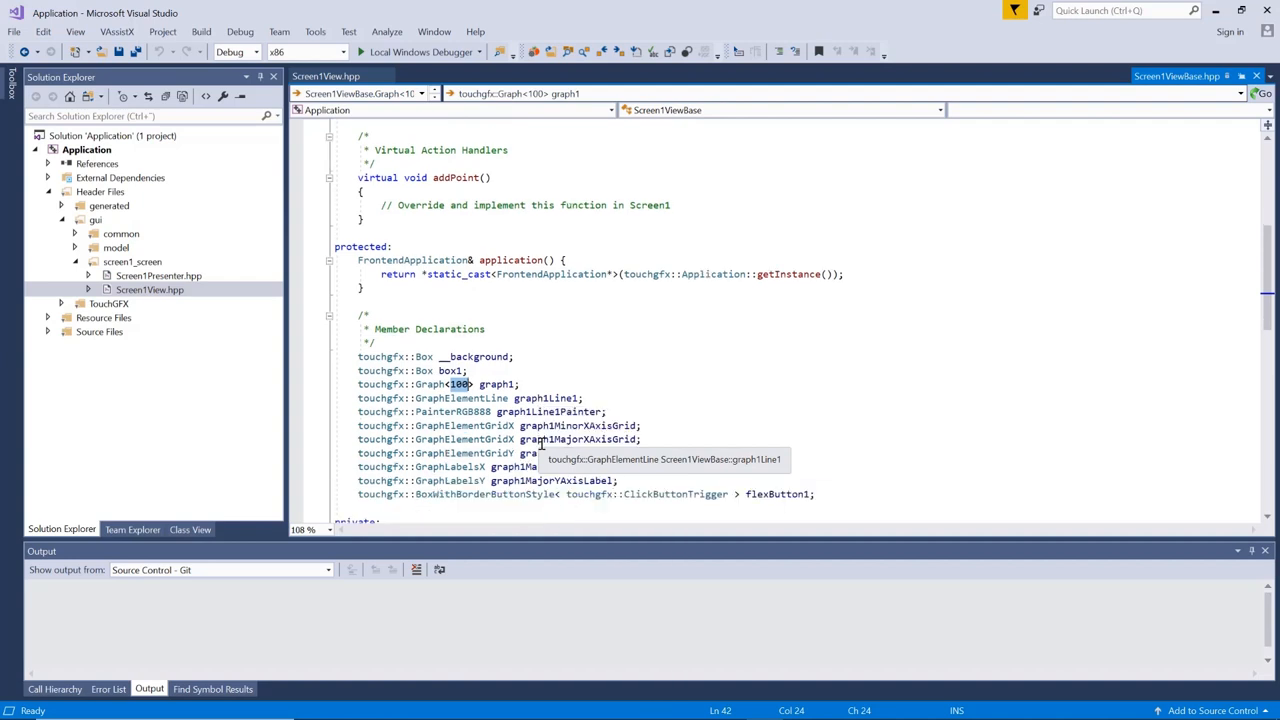
scroll(541, 443, up, 3)
Select the virtual addPoint() handler declaration and choose Screen1View.hpp.
click(377, 384)
drag(377, 384, 330, 342)
key(ctrl+c)
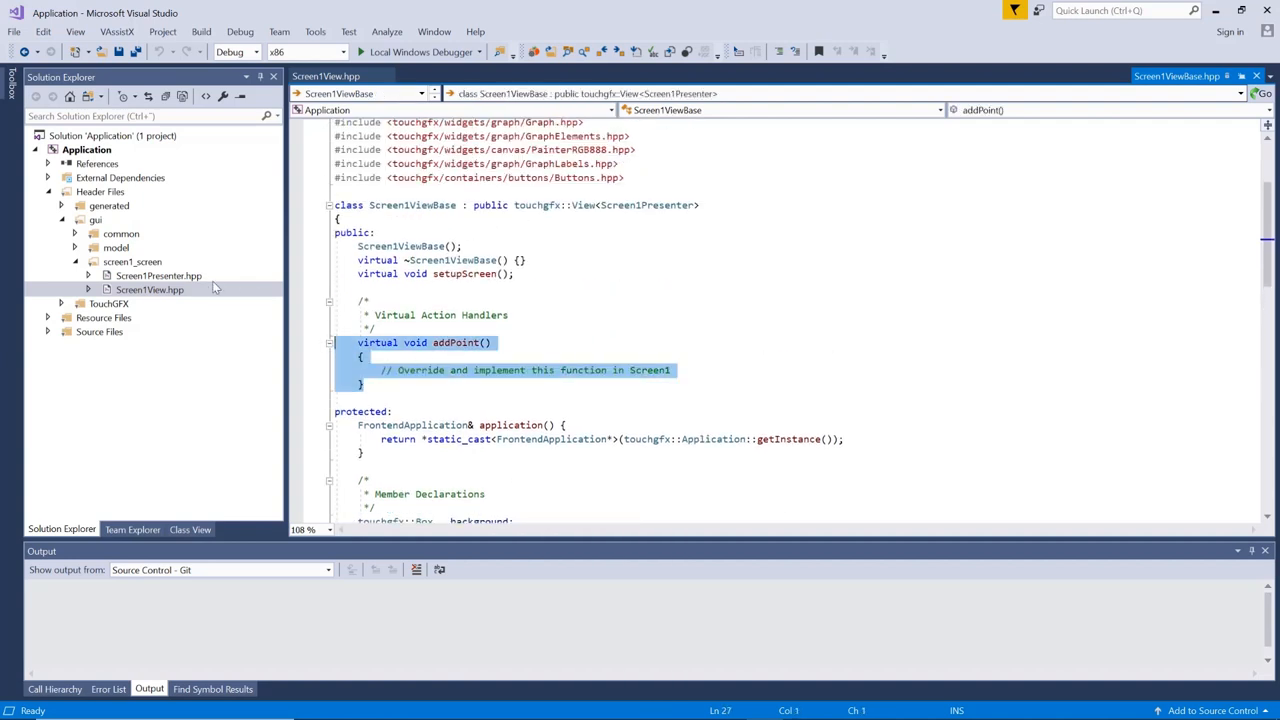
click(133, 296)
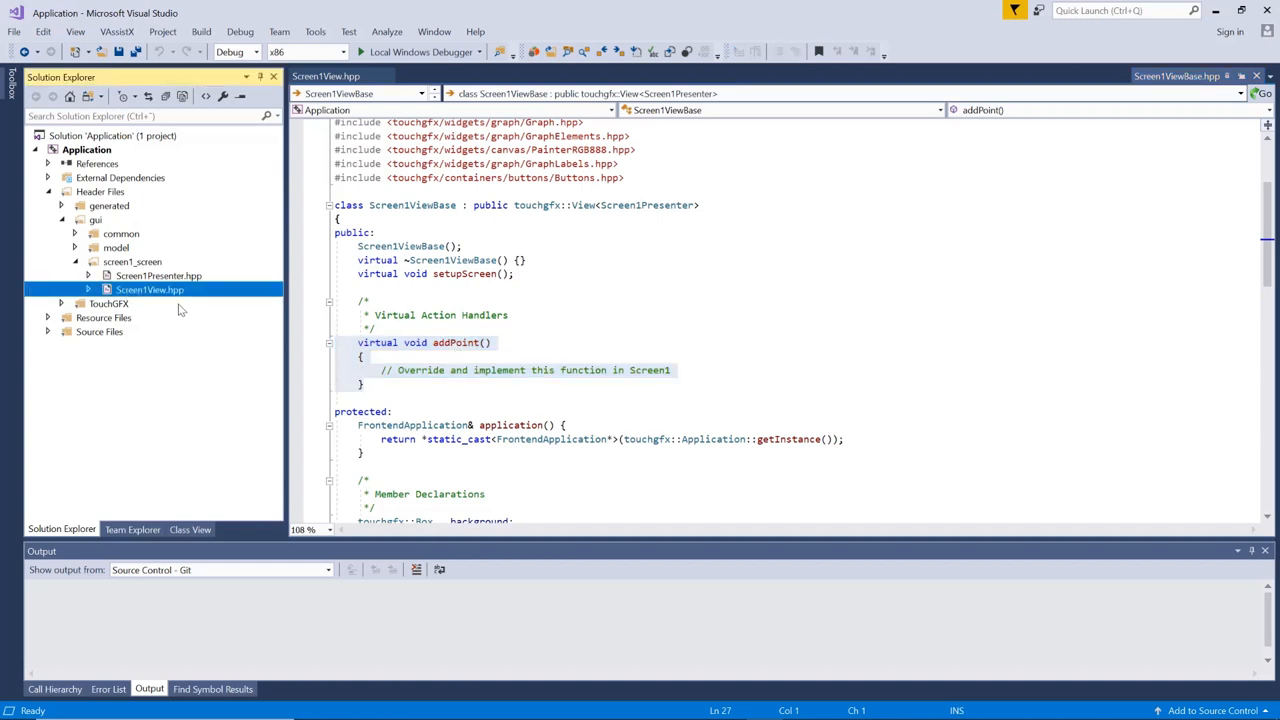
Paste the addPoint declaration after tearDownScreen() in Screen1View.hpp.
click(322, 77)
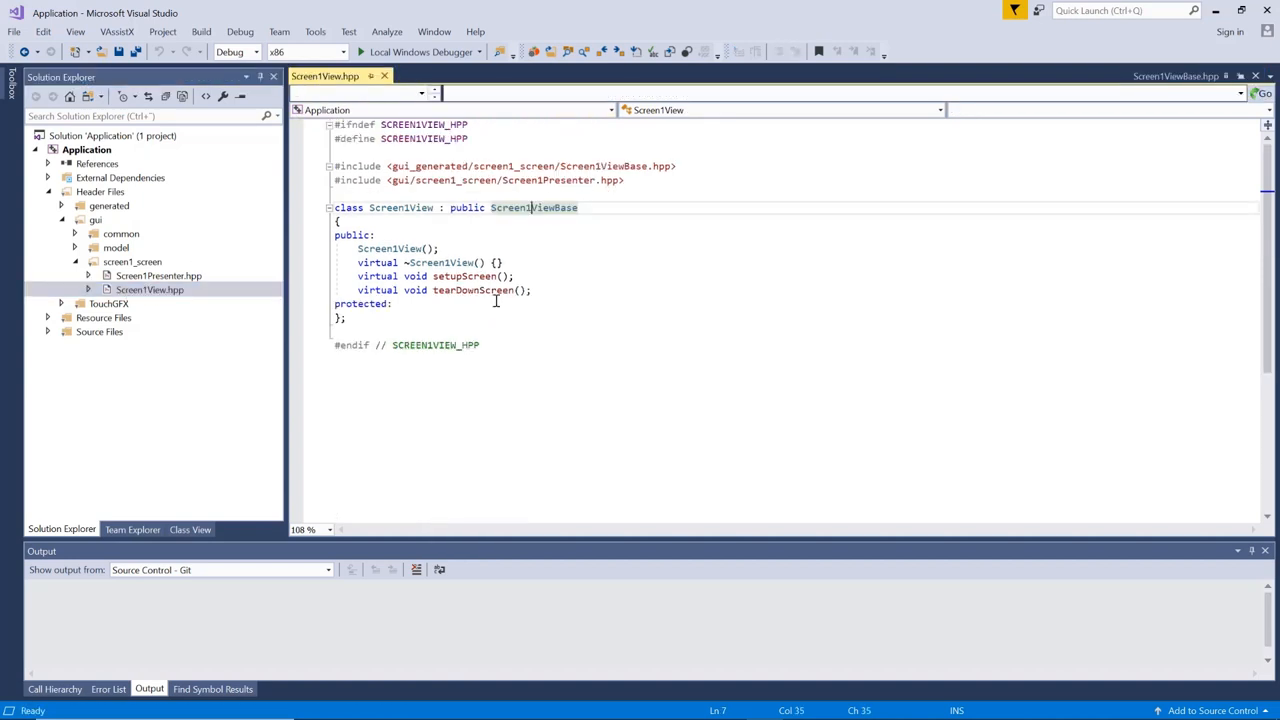
click(553, 290)
key(Return)
key(Return)
key(ctrl+v)
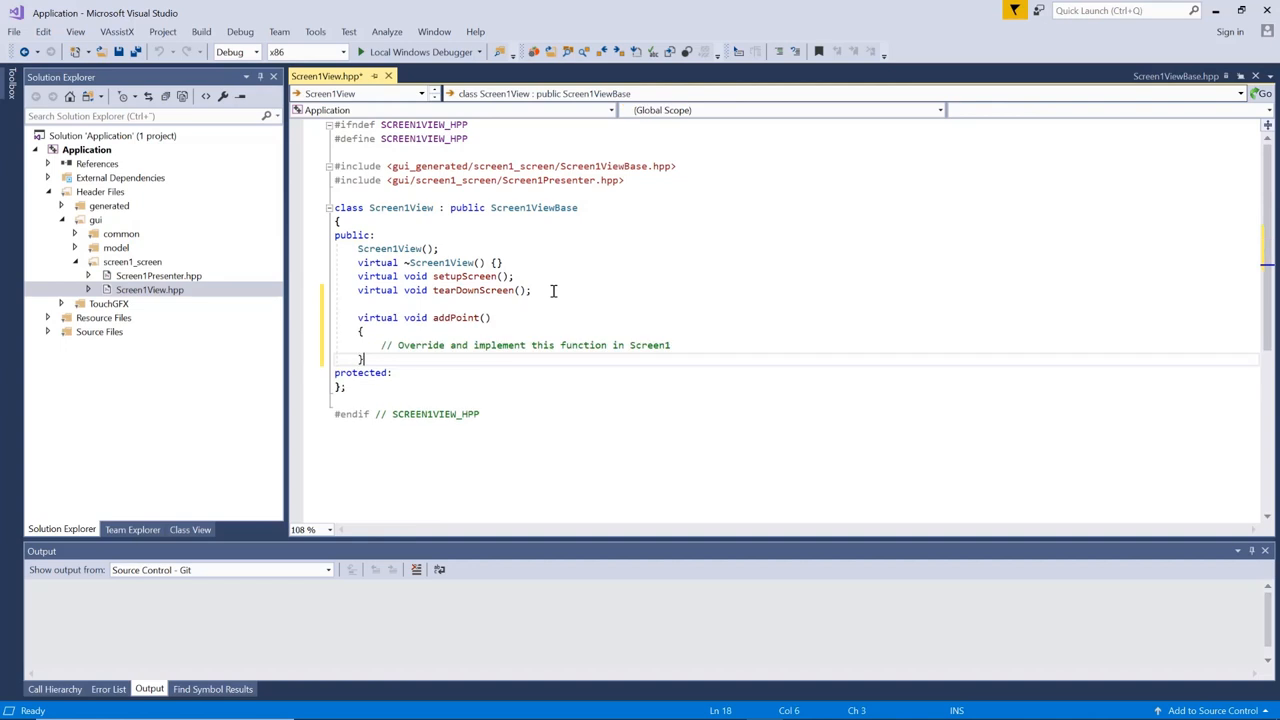
Use Quick Actions to create an empty Screen1View::addPoint definition in Screen1View.cpp.
double_click(460, 318)
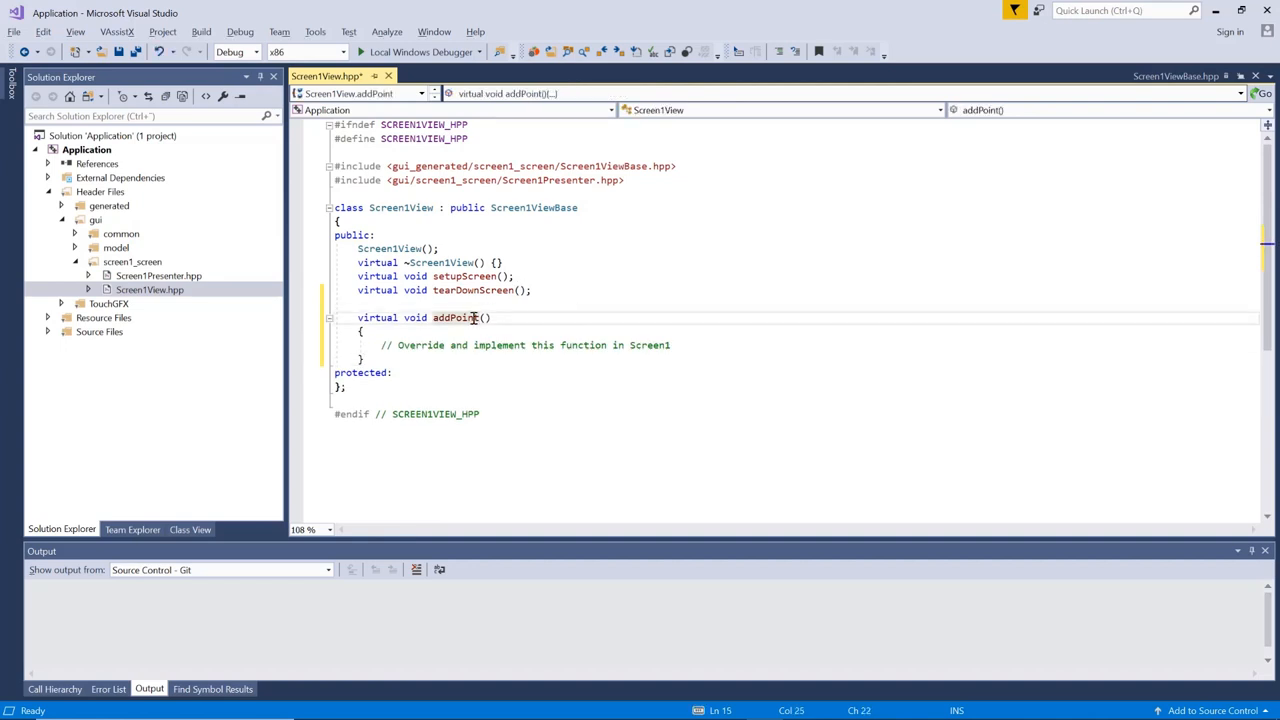
right_click(476, 318)
click(528, 340)
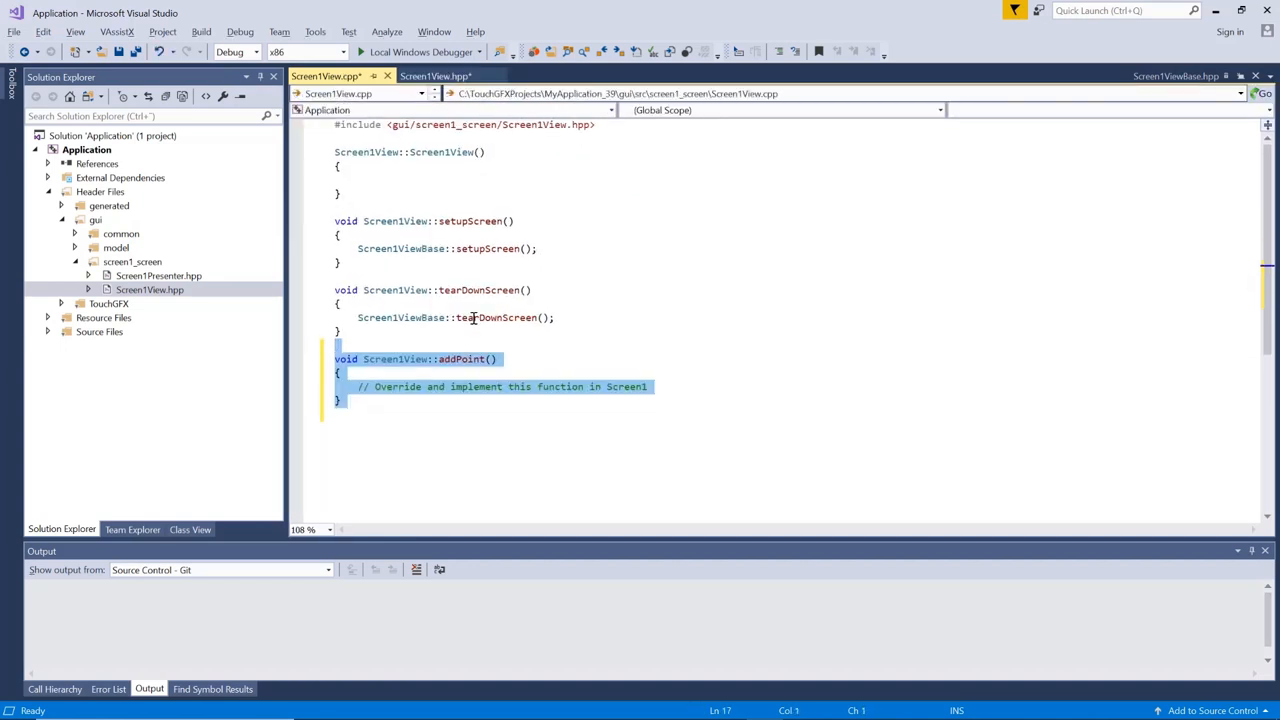
click(492, 388)
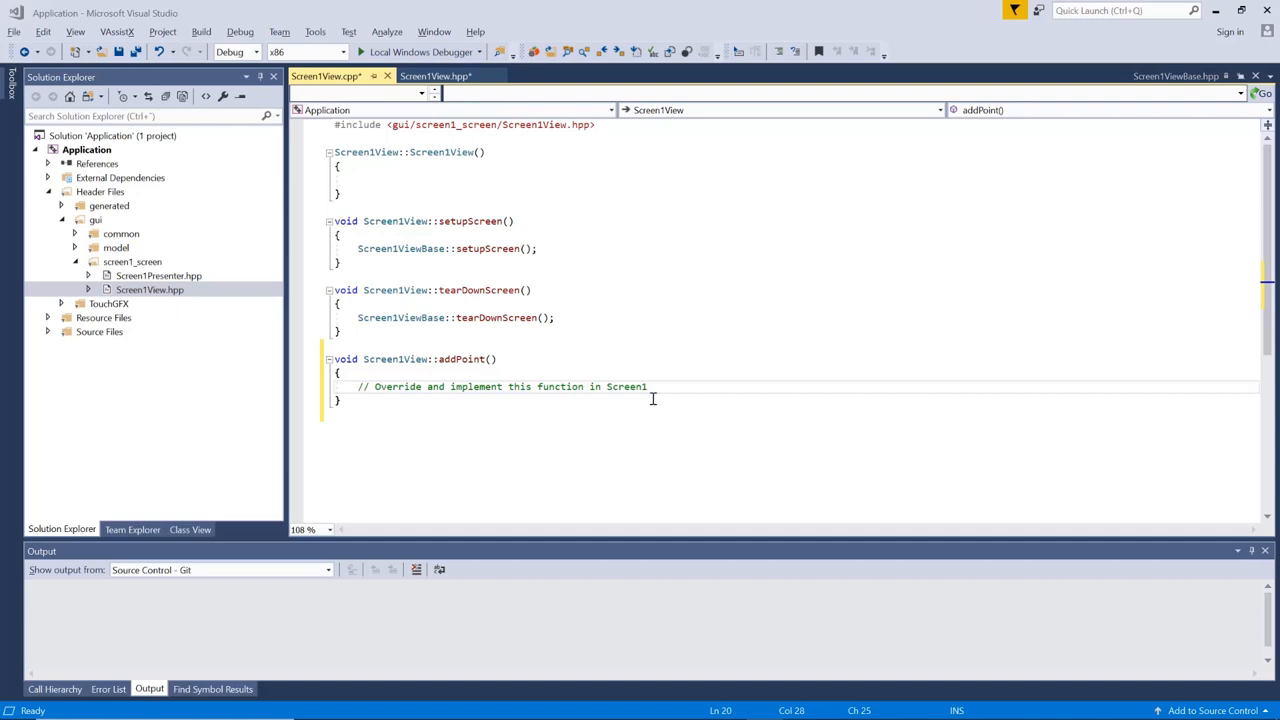
Replace the placeholder comment with graph1.addDataPoint(2, 5);.
drag(650, 387, 365, 387)
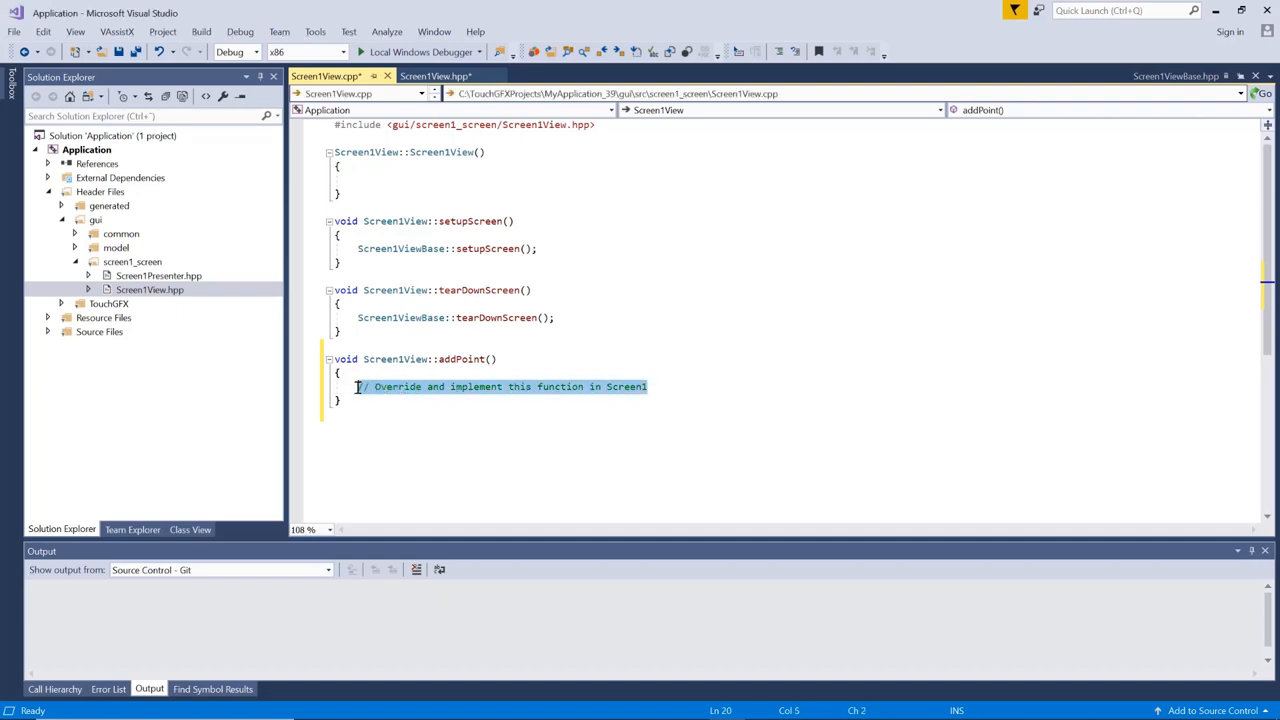
text(graph)
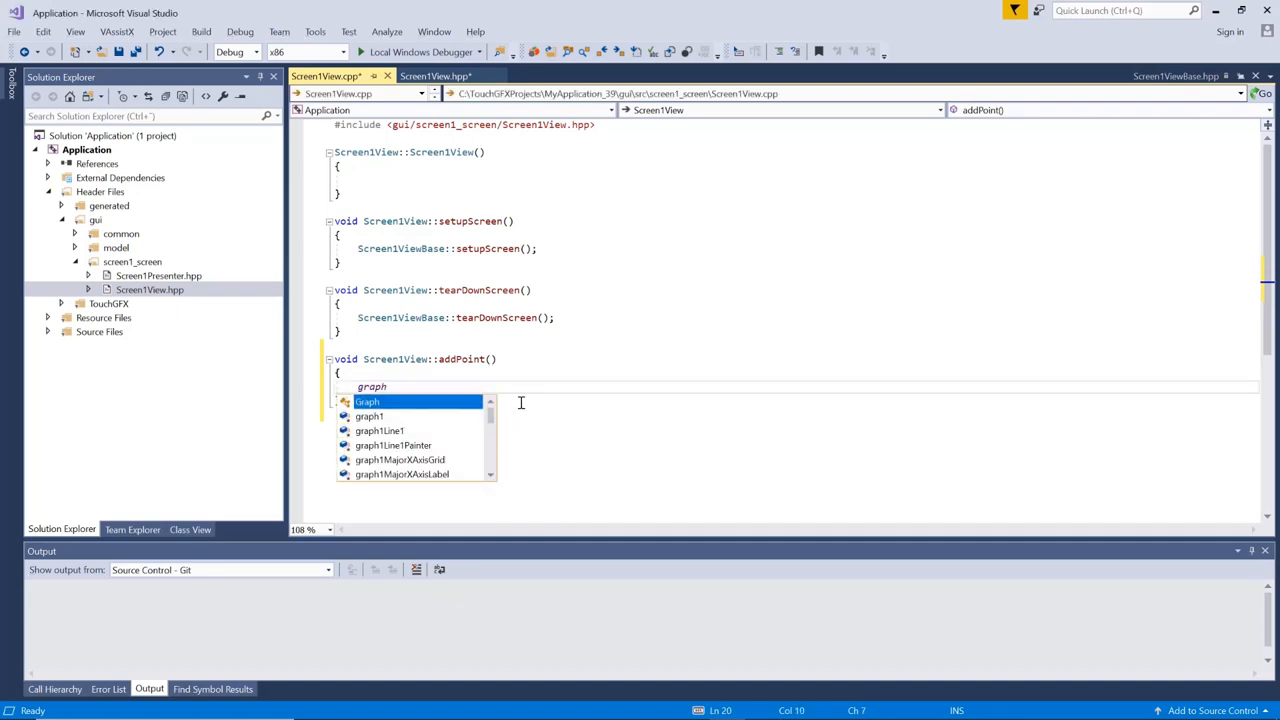
text(1)
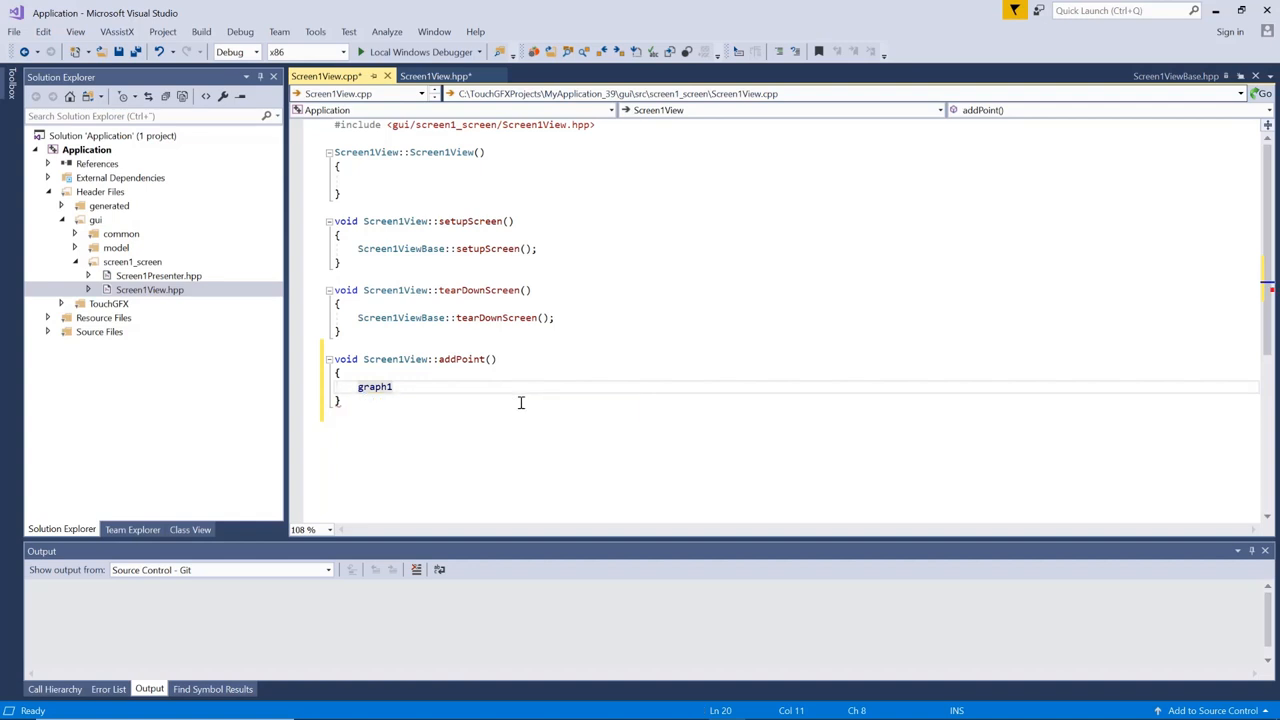
text(.add)
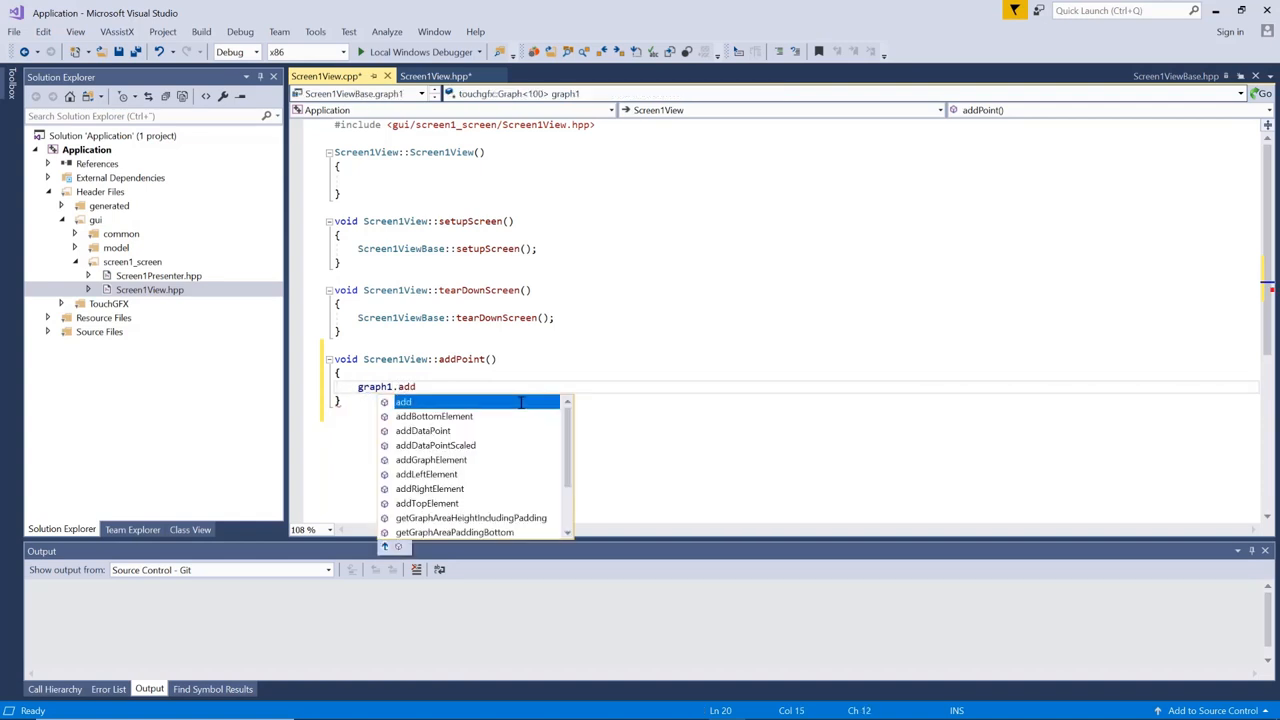
text(d)
key(Tab)
text(()
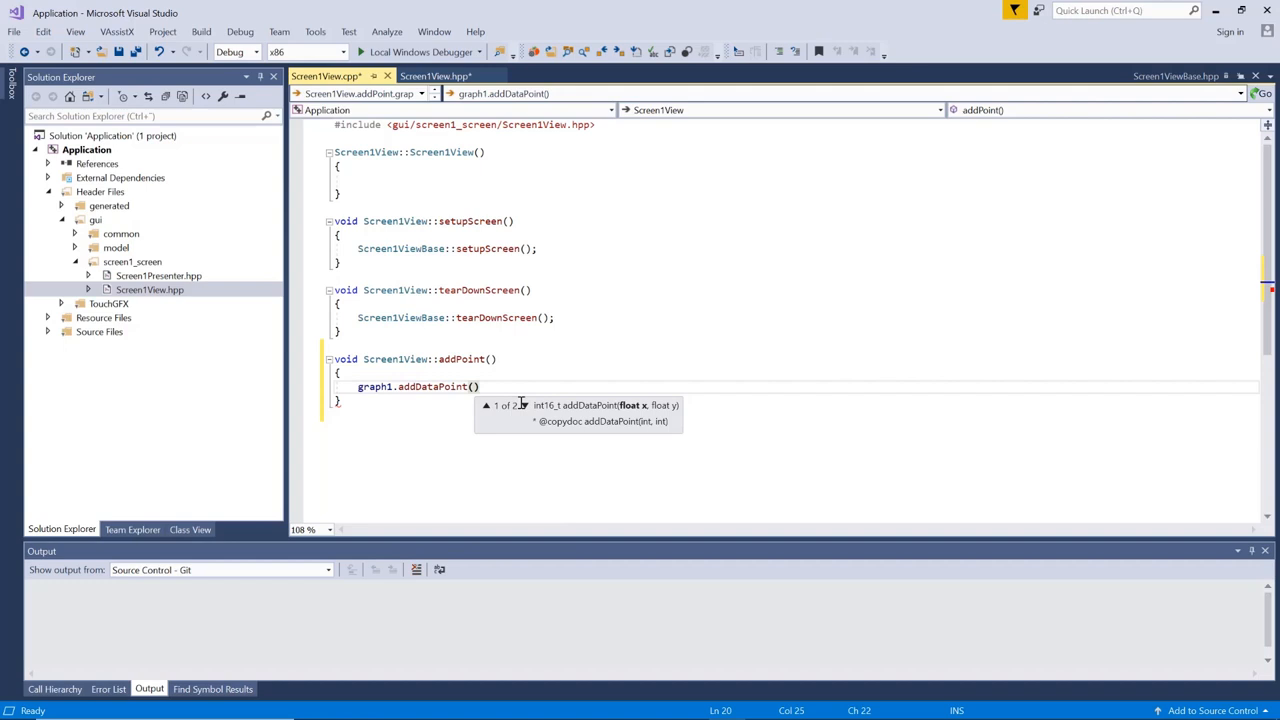
click(522, 405)
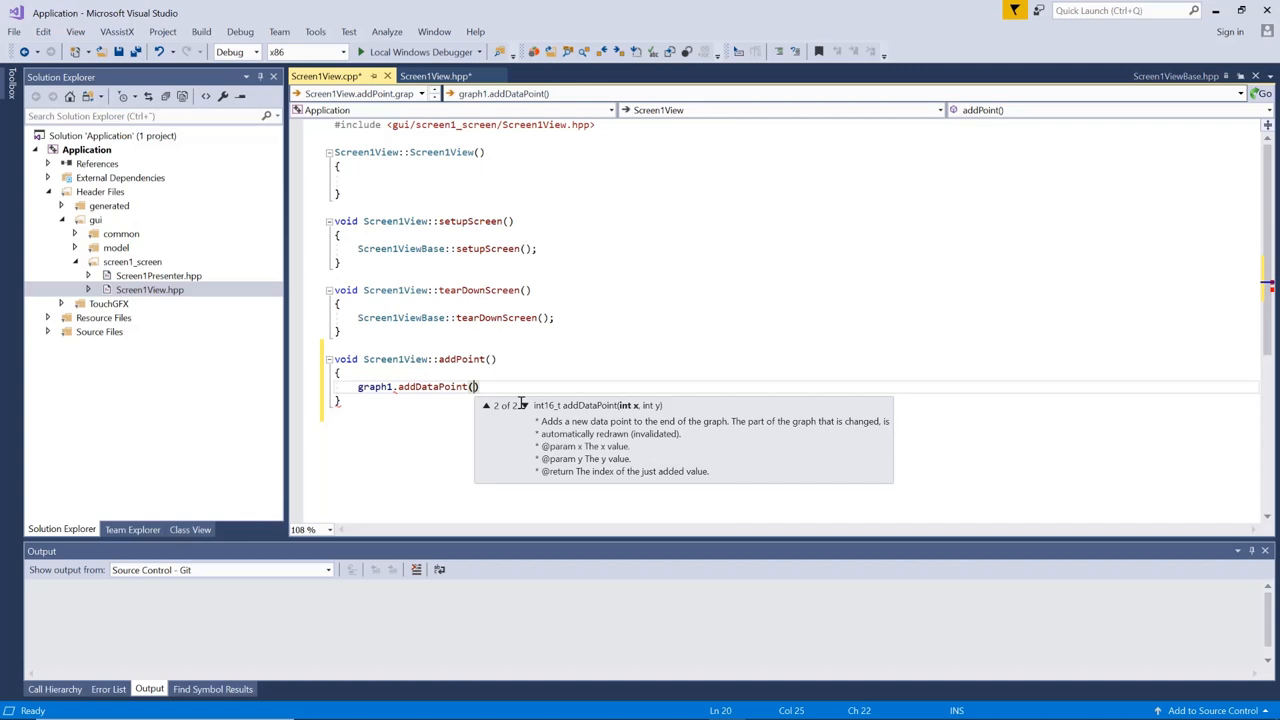
text(2, 5)
text();)
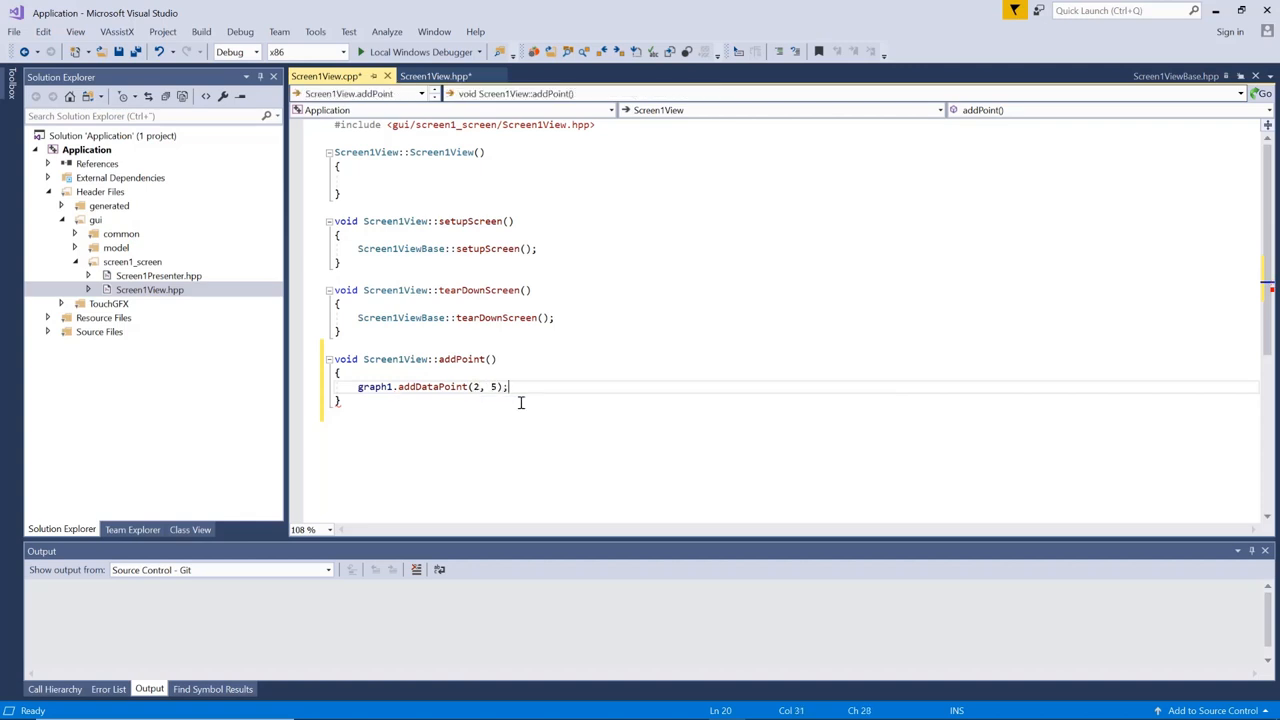
key(Down)
Duplicate the line and change it to graph1.addDataPoint(12, 15);.
key(shift+Up)
key(Down)
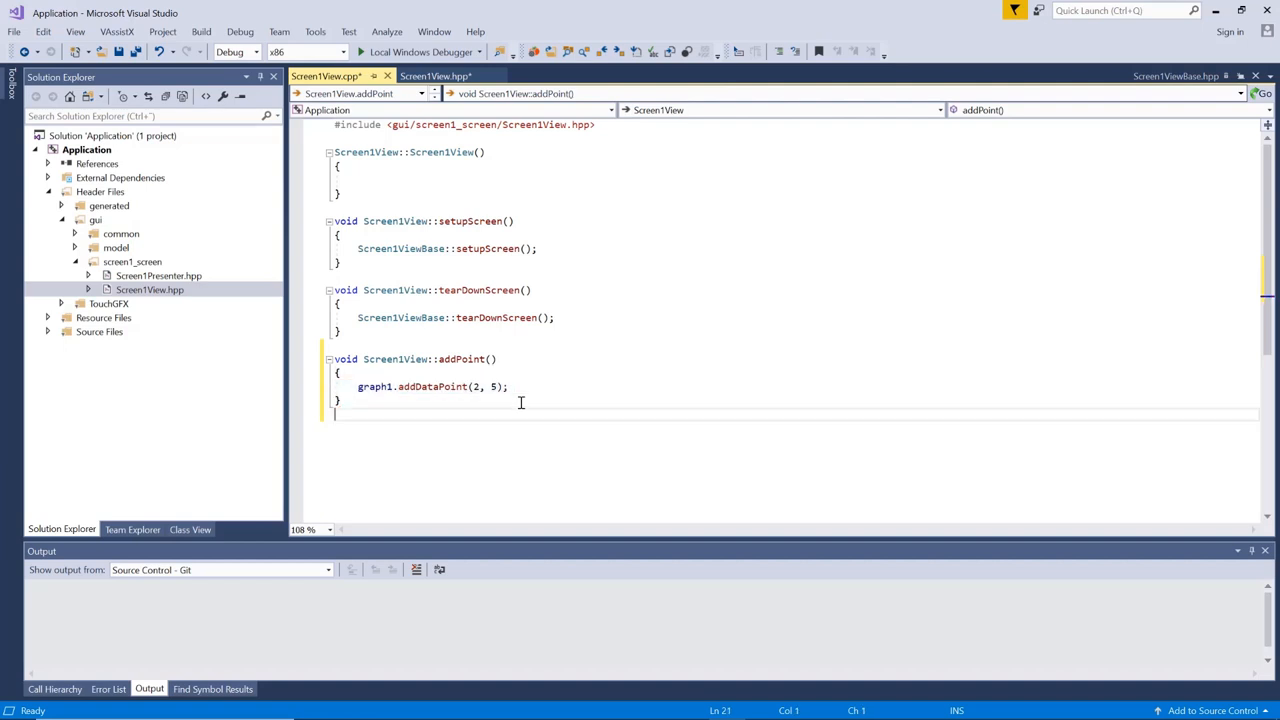
key(ctrl+v)
key(Up)
key(ctrl+Right)
key(ctrl+Right)
key(ctrl+Right)
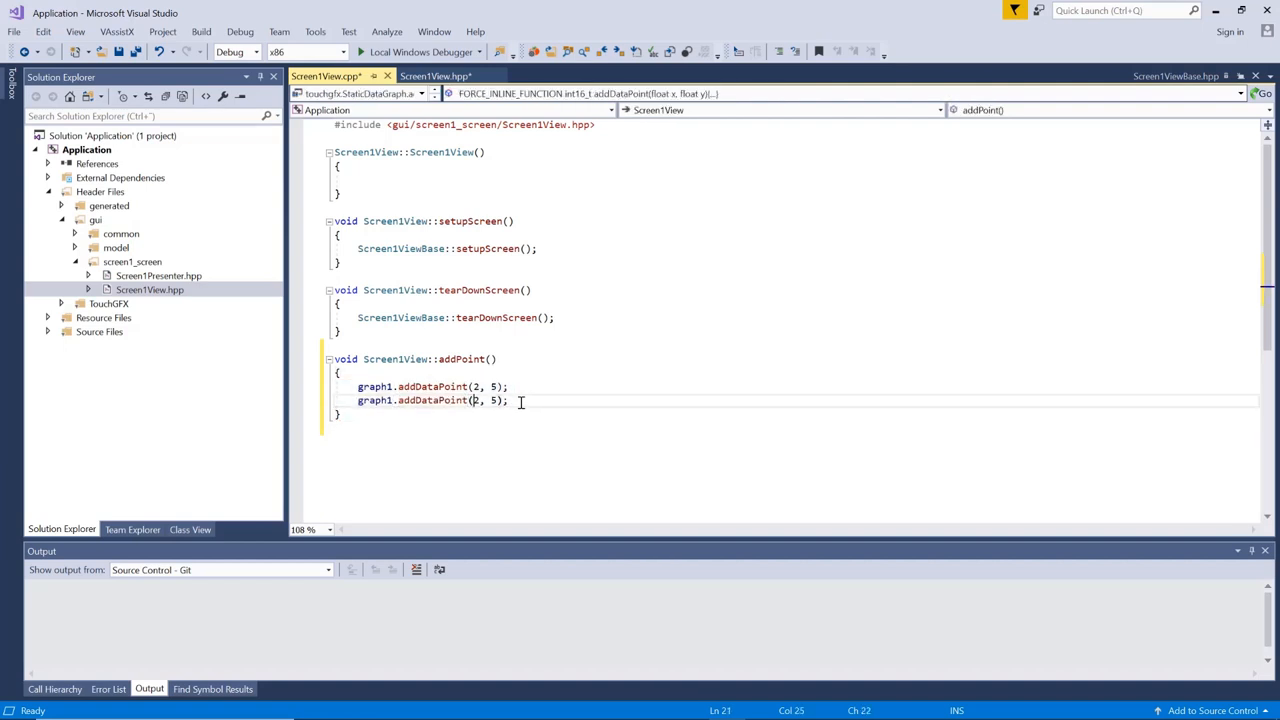
text(1)
key(Right)
key(Right)
key(Right)
text(1)
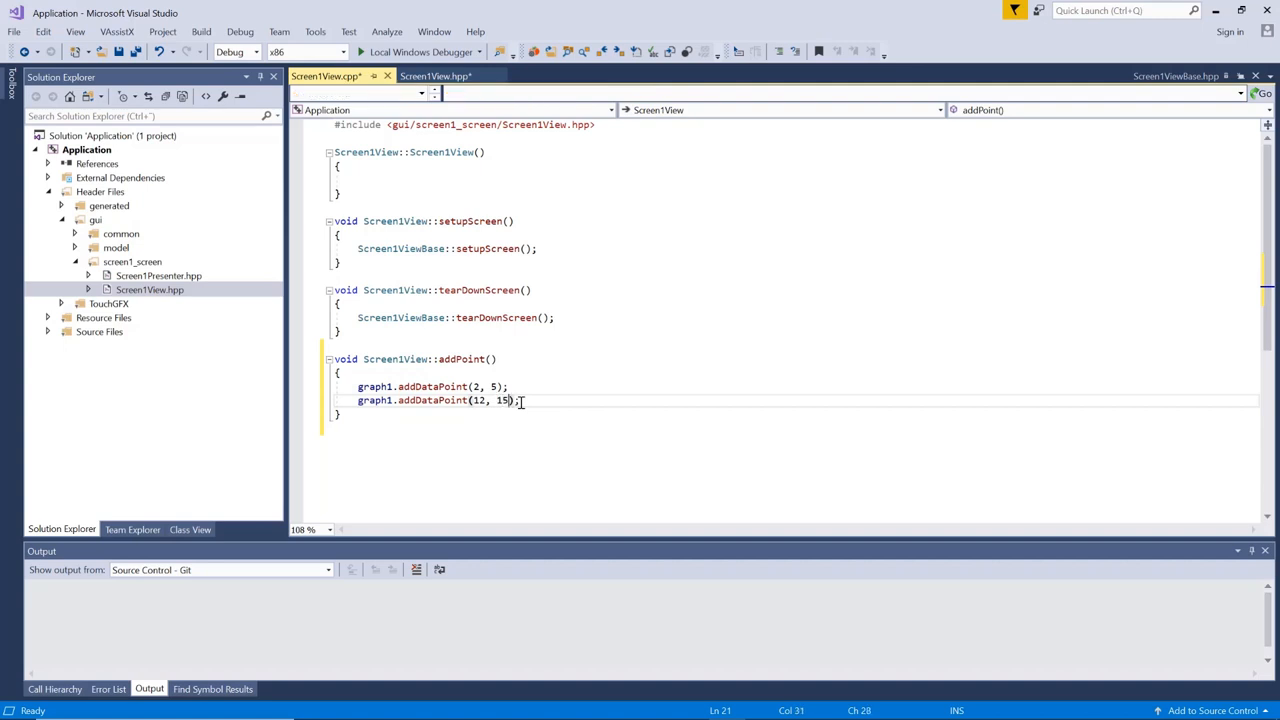
key(End)
Save Screen1View.cpp and build the solution.
key(ctrl+s)
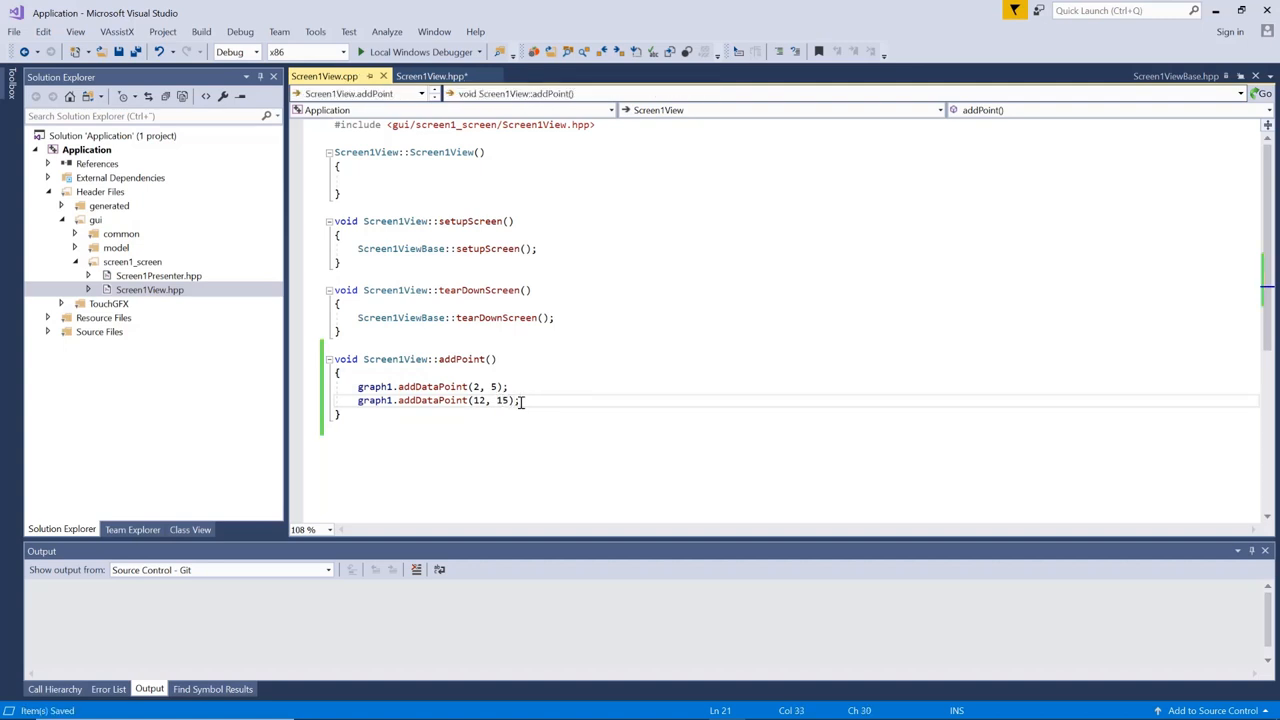
key(ctrl+shift+b)
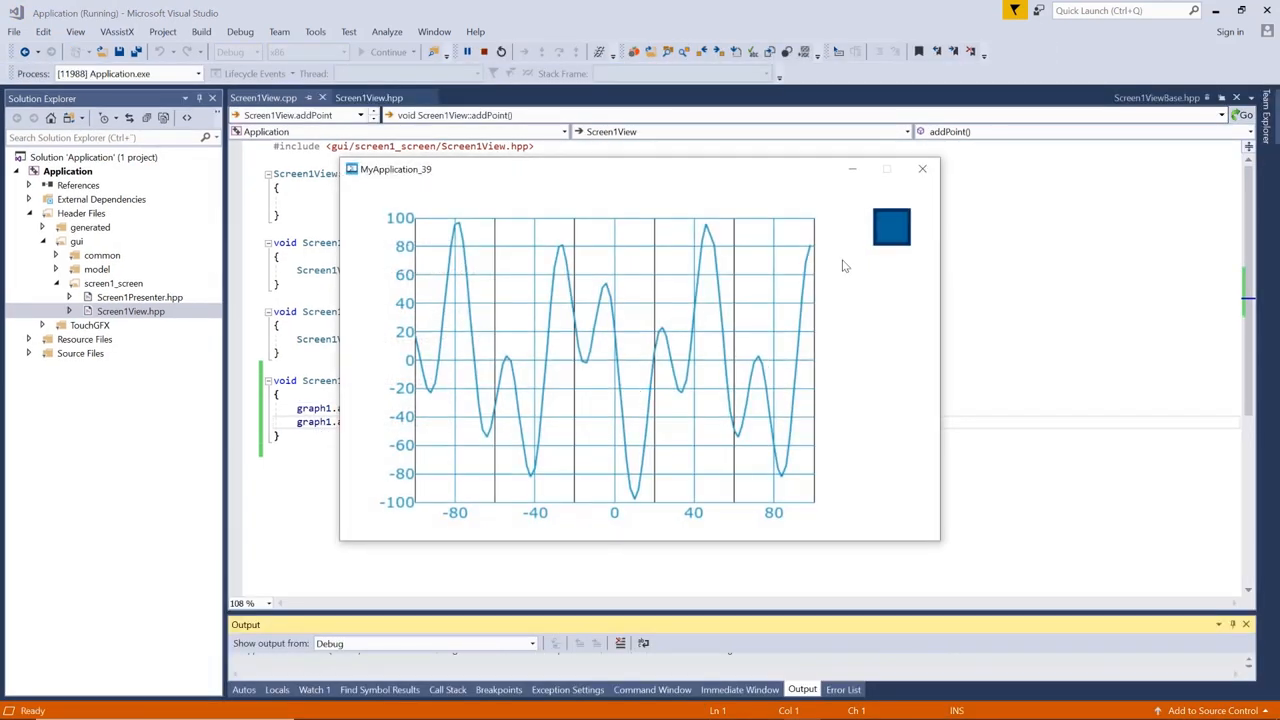
click(895, 226)
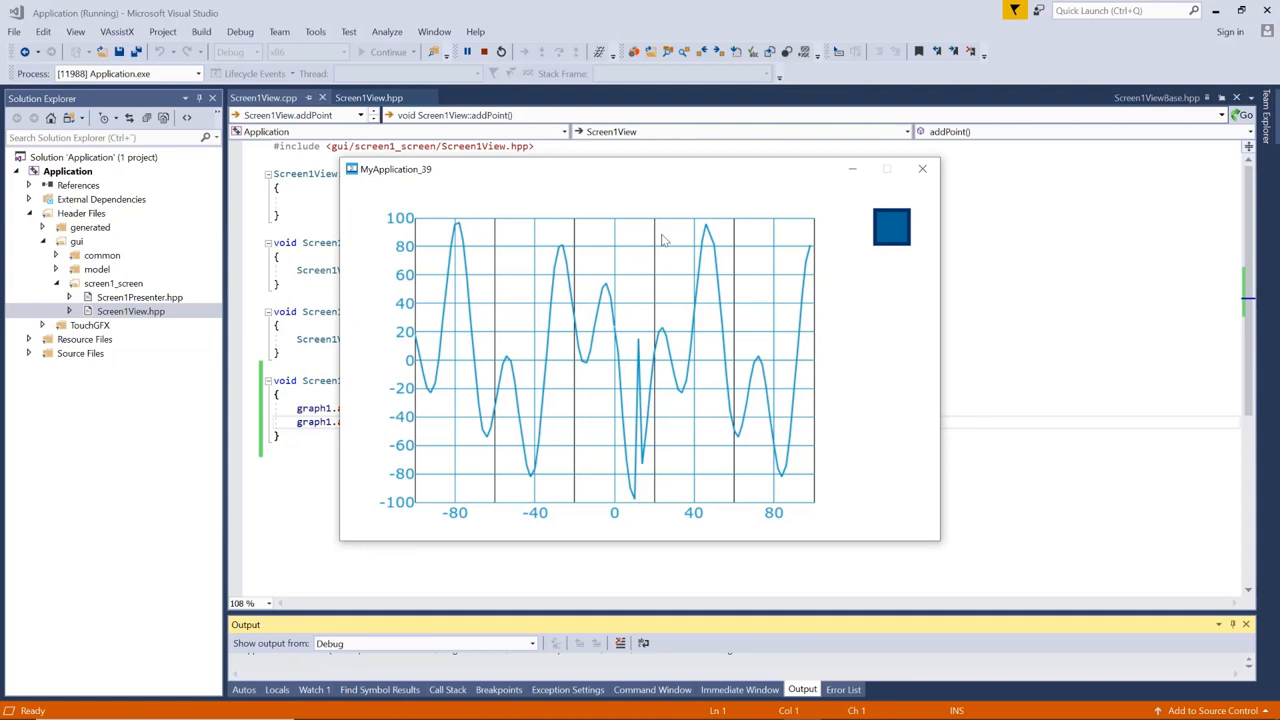
drag(625, 168, 750, 164)
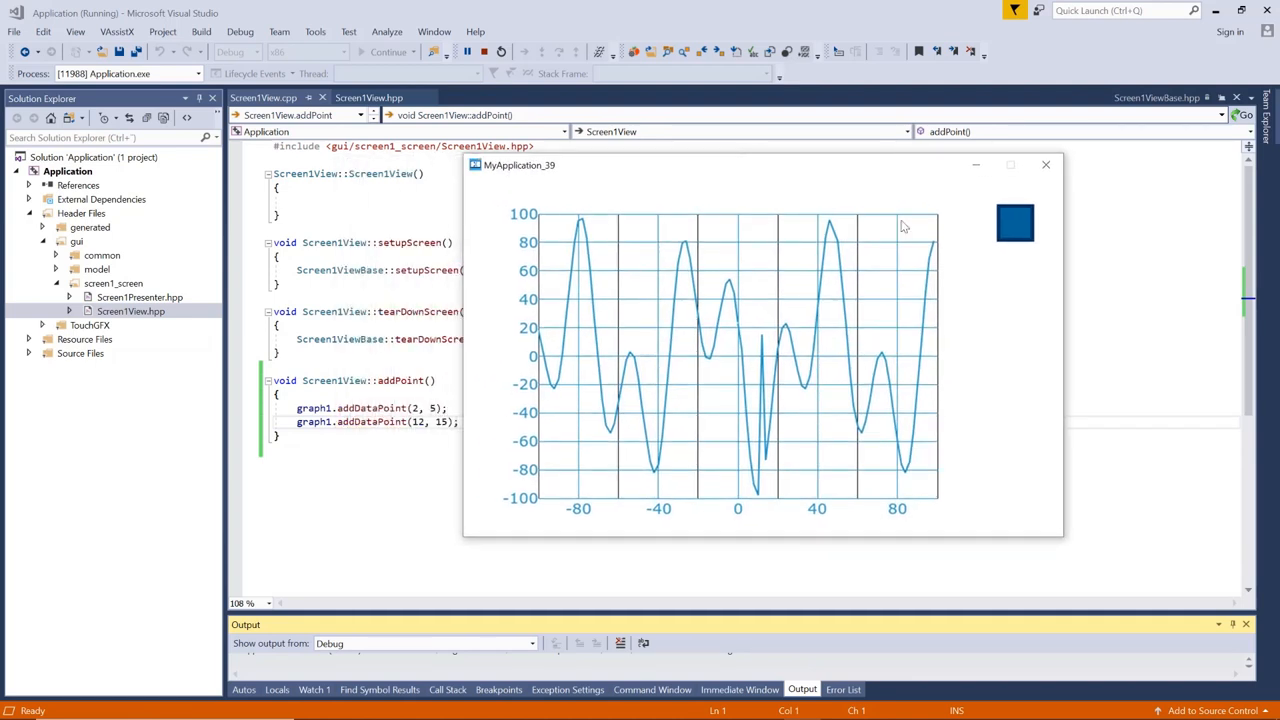
click(1050, 165)
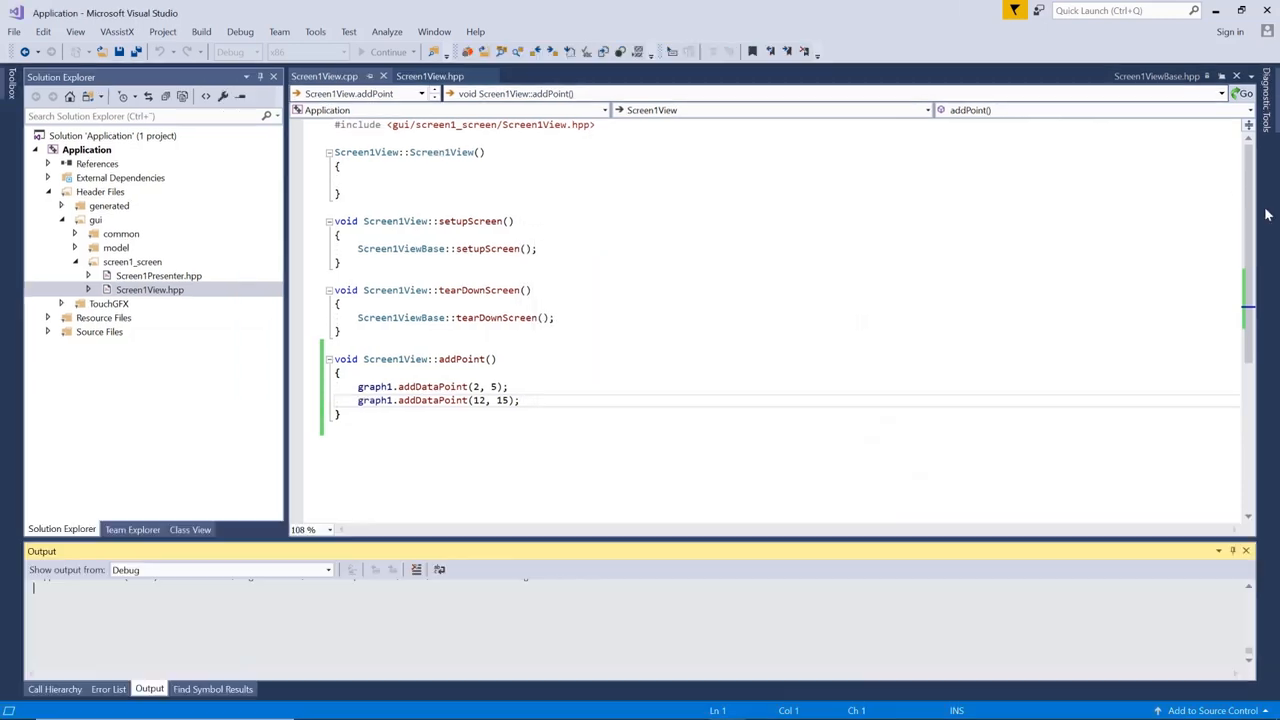
Start a graph1.get call and browse the IntelliSense x min/max getters, then dismiss them.
click(600, 400)
key(Return)
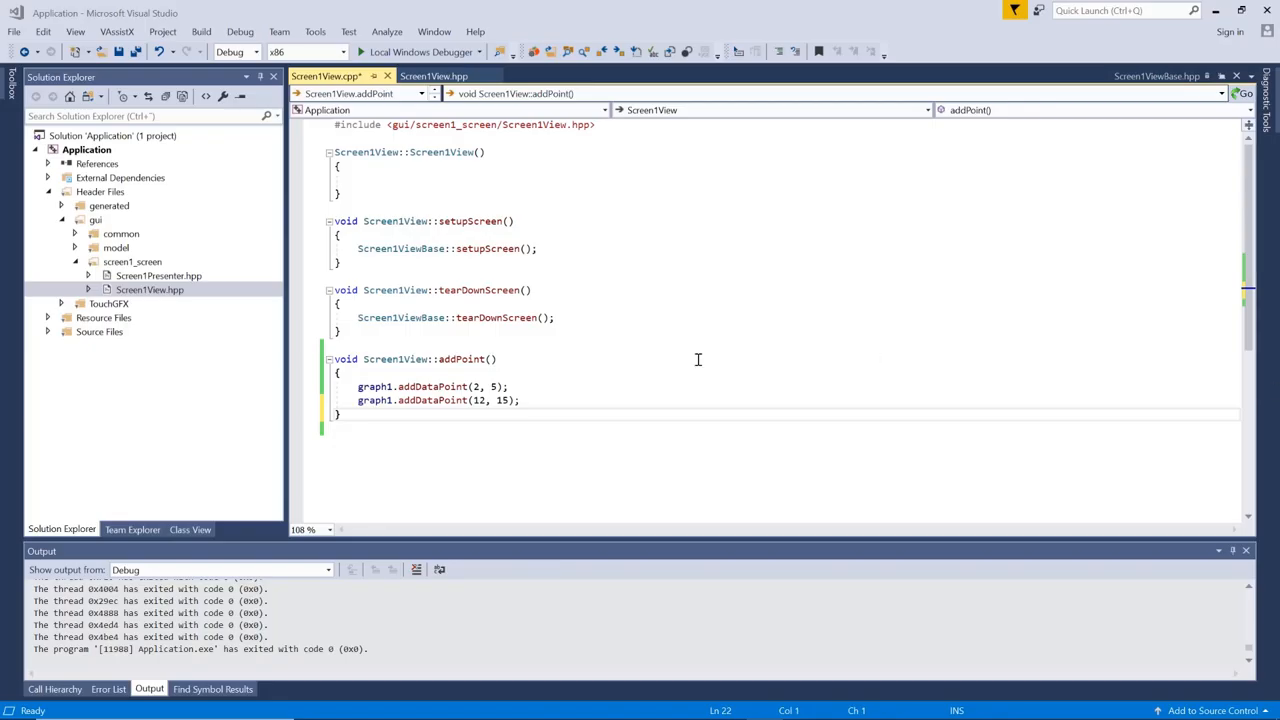
click(534, 401)
key(Return)
key(Return)
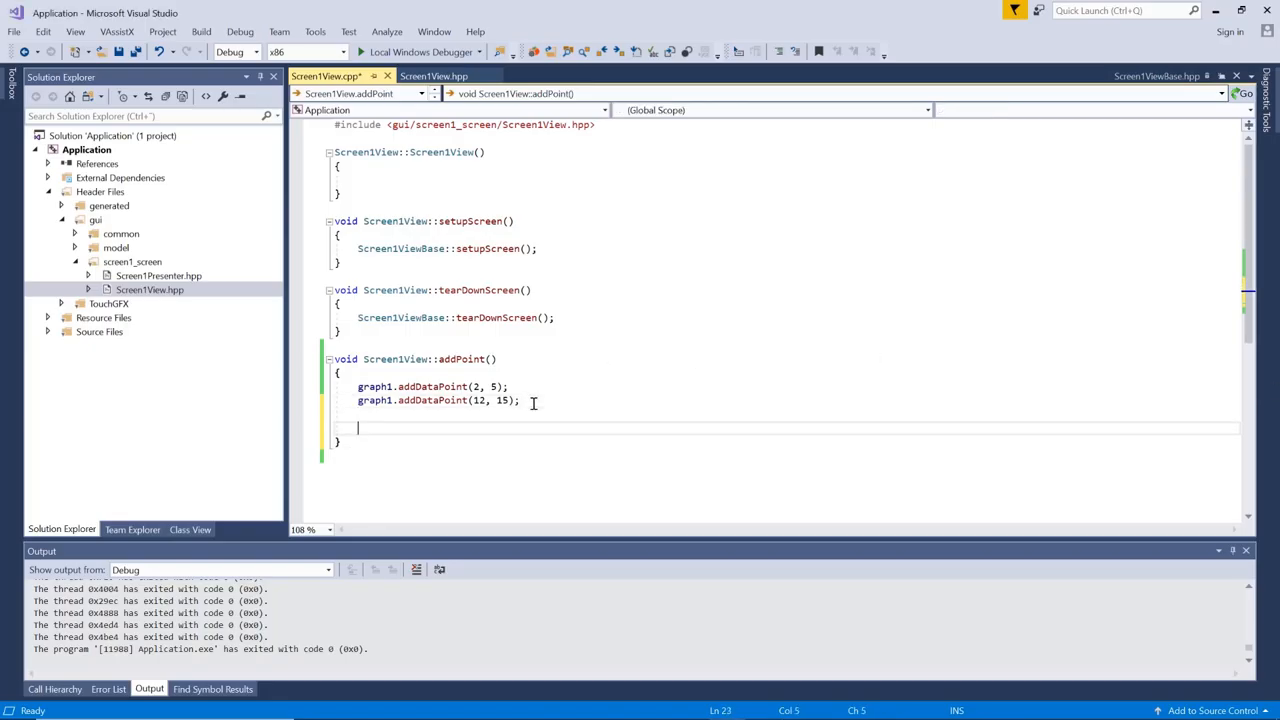
text(graph1)
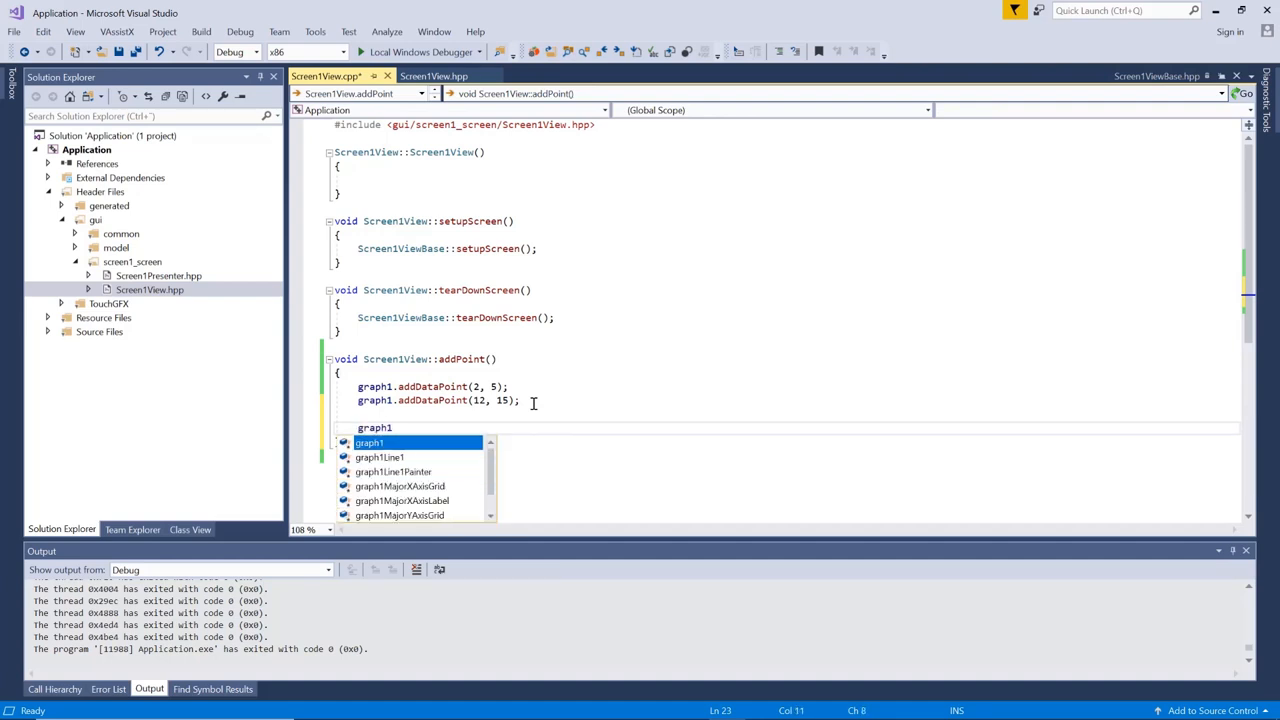
text(.)
key(Down)
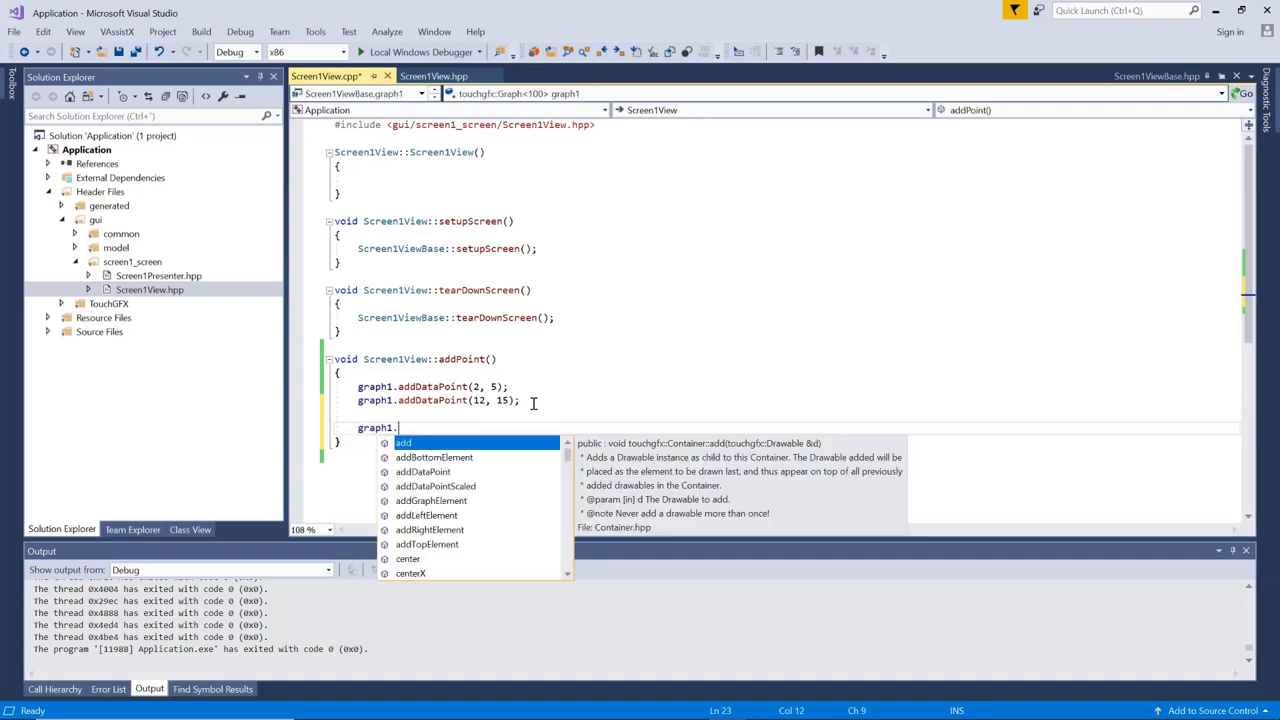
key(Down)
key(Down)
key(Down)
text(ge)
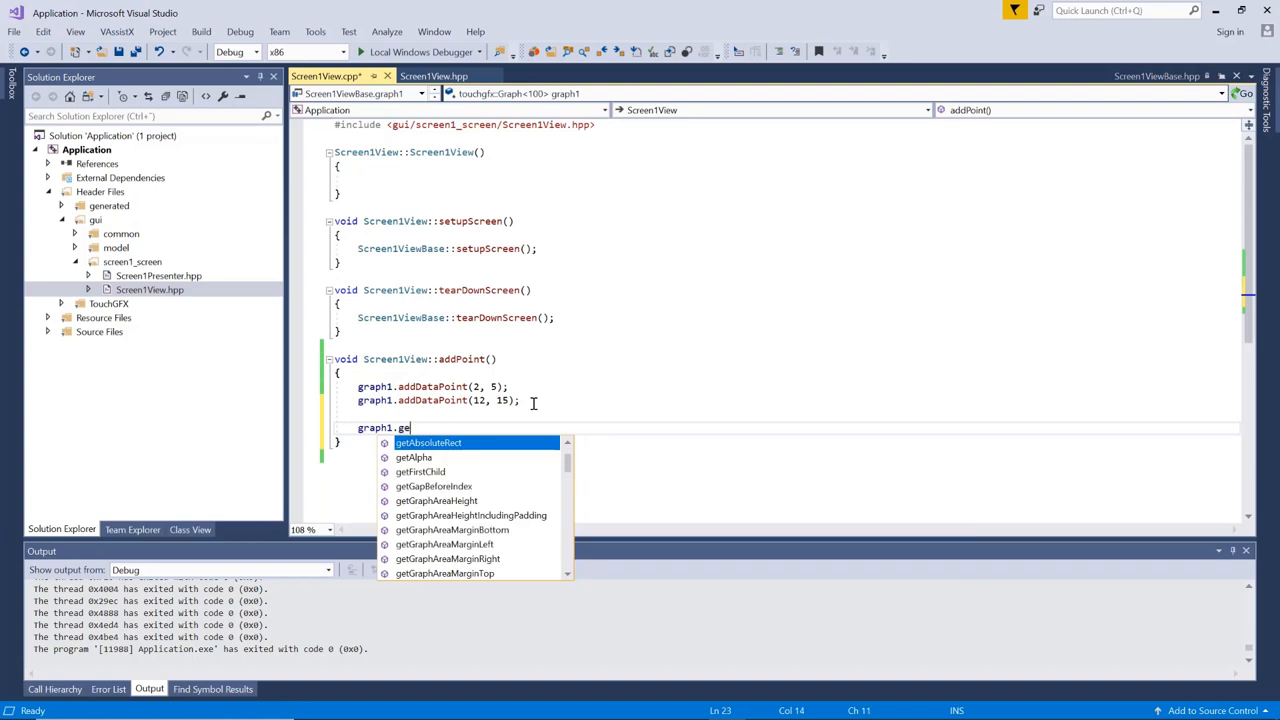
text(t)
key(Down)
key(Down)
key(Down)
key(Down)
key(Down)
key(Down)
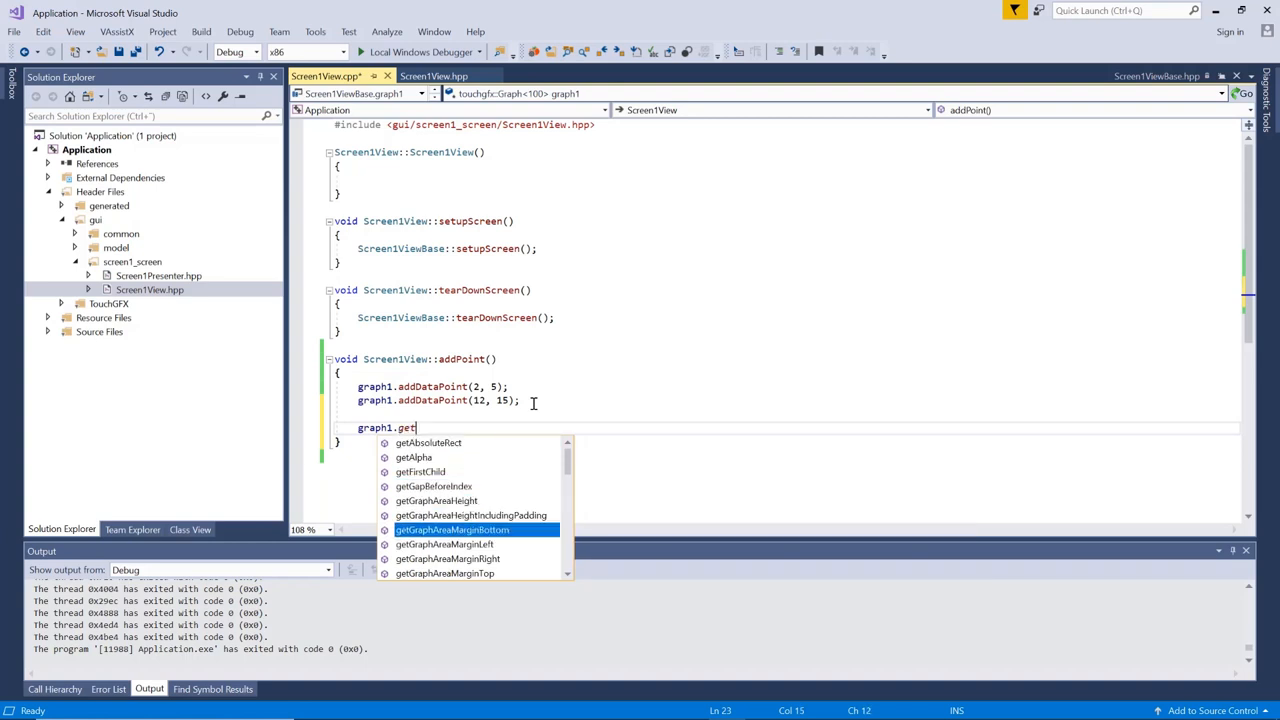
key(Down)
key(Down)
key(Down)
key(Down)
key(Down)
key(Down)
key(Down)
key(Down)
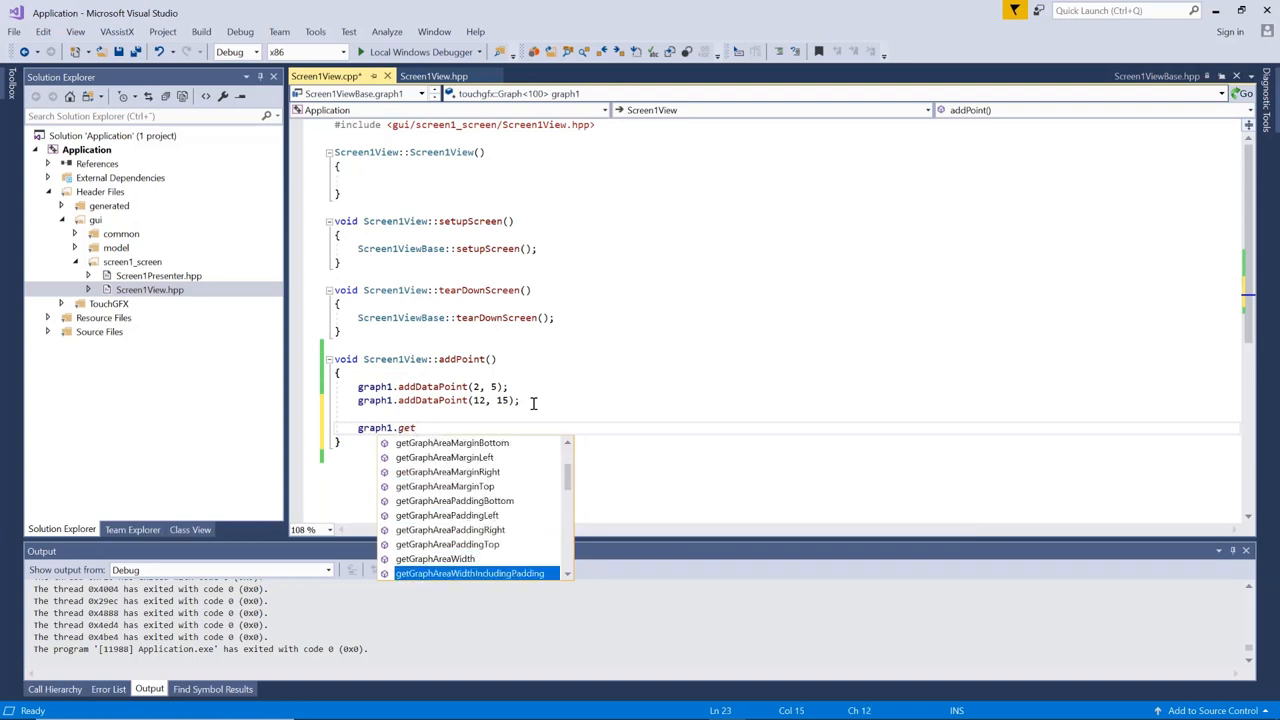
key(Down)
key(Down)
key(Down)
key(Down)
key(Down)
key(Down)
key(Down)
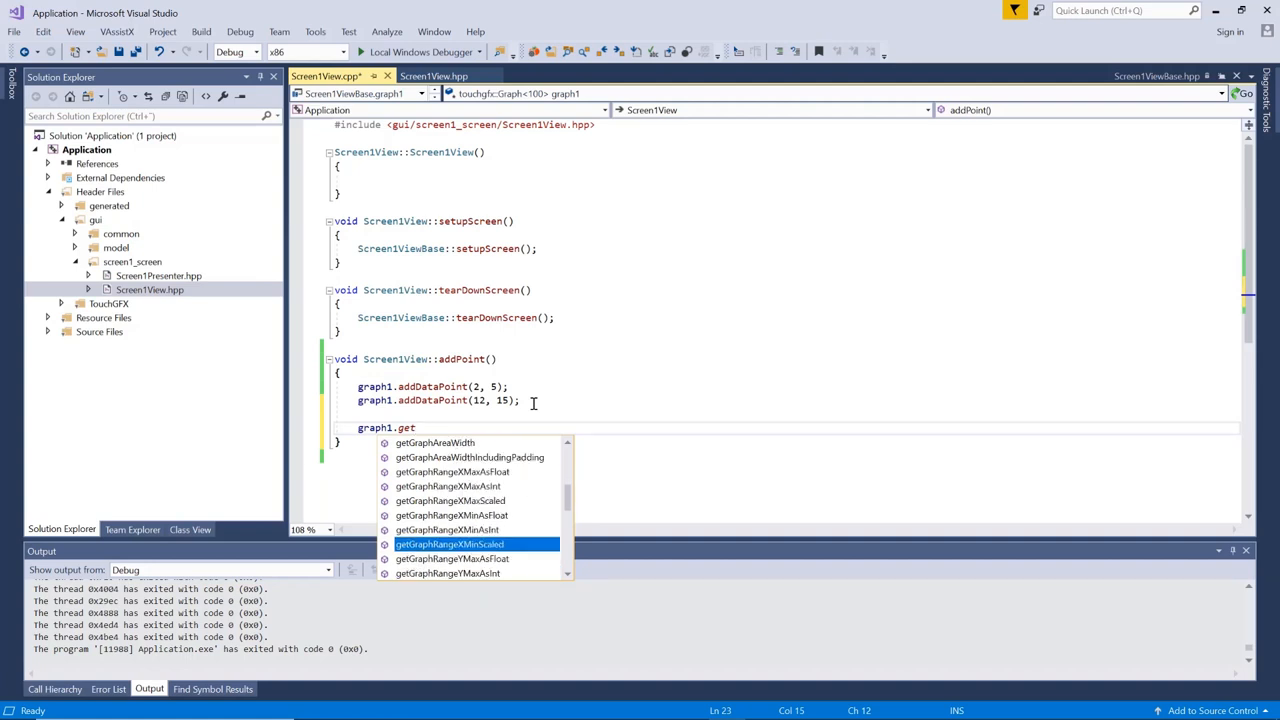
key(Up)
key(Up)
key(Up)
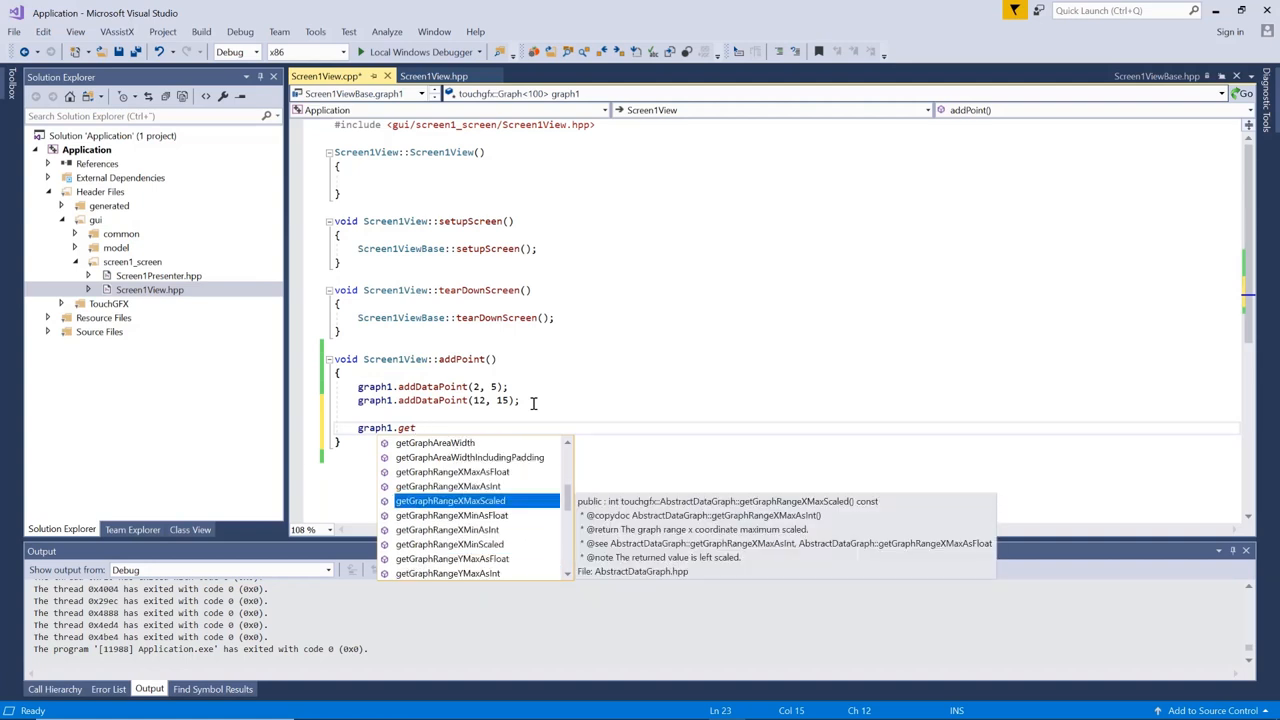
key(Up)
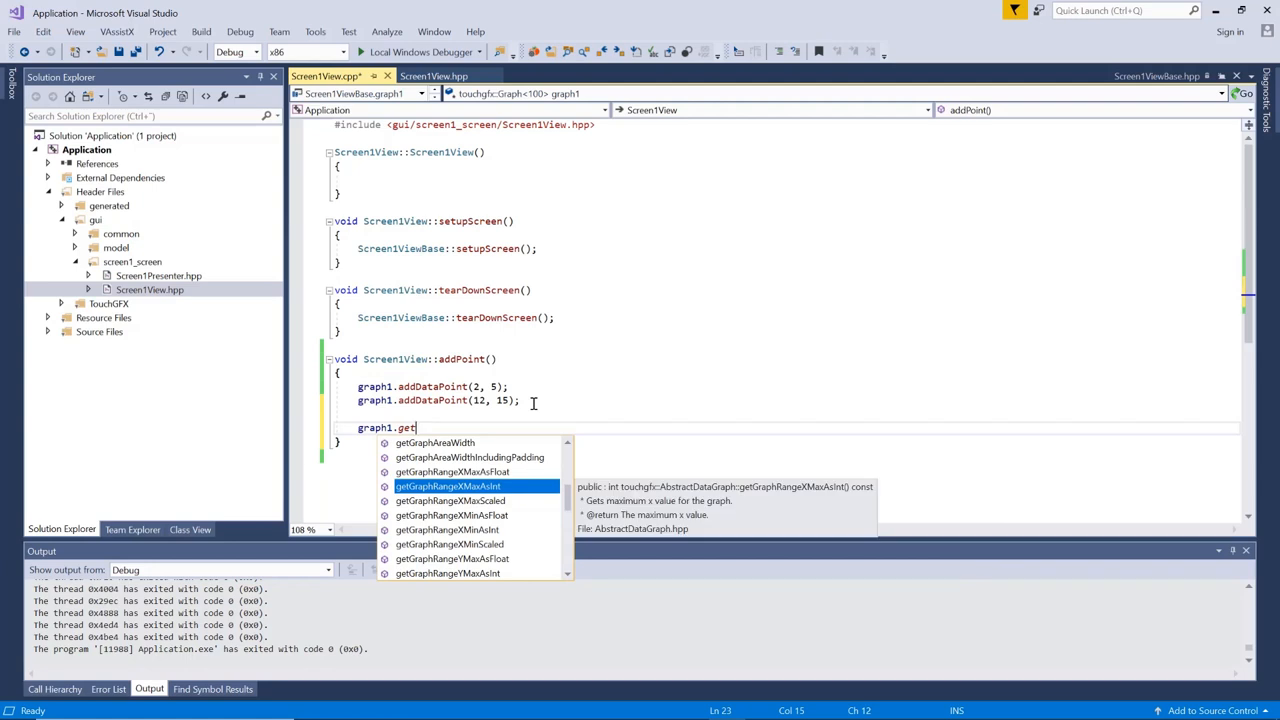
key(Down)
key(Down)
key(Down)
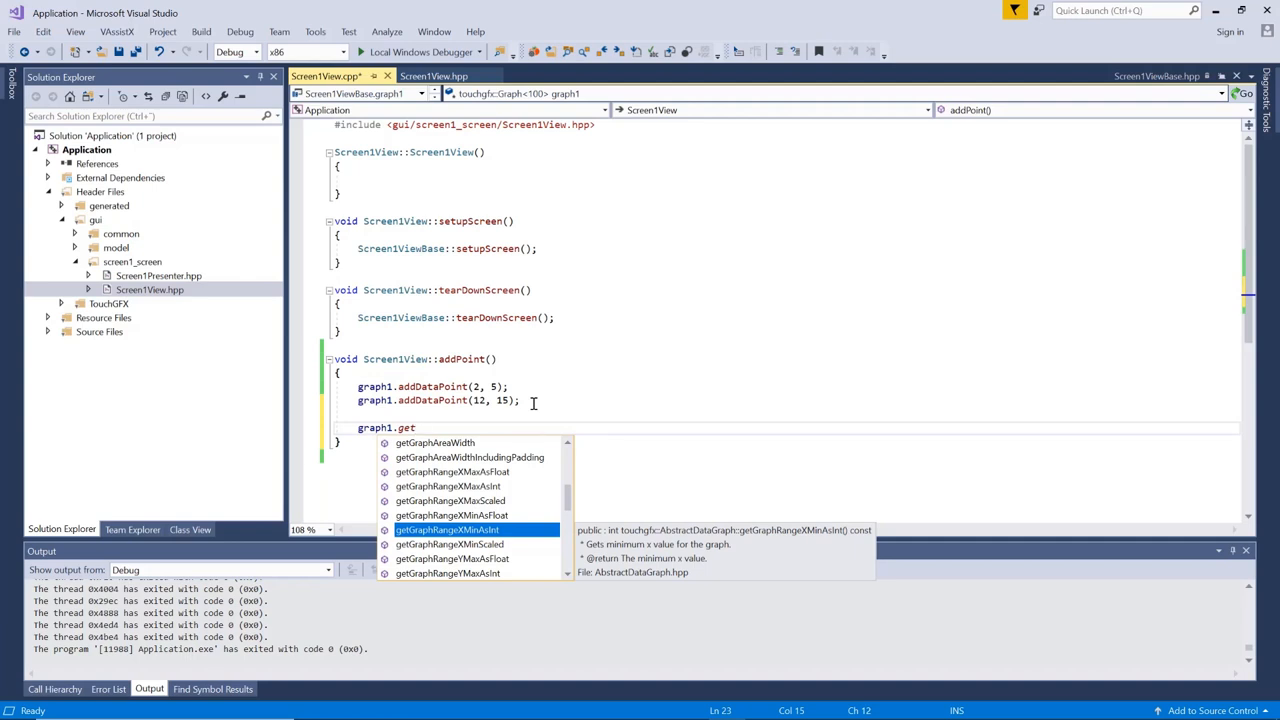
key(Escape)
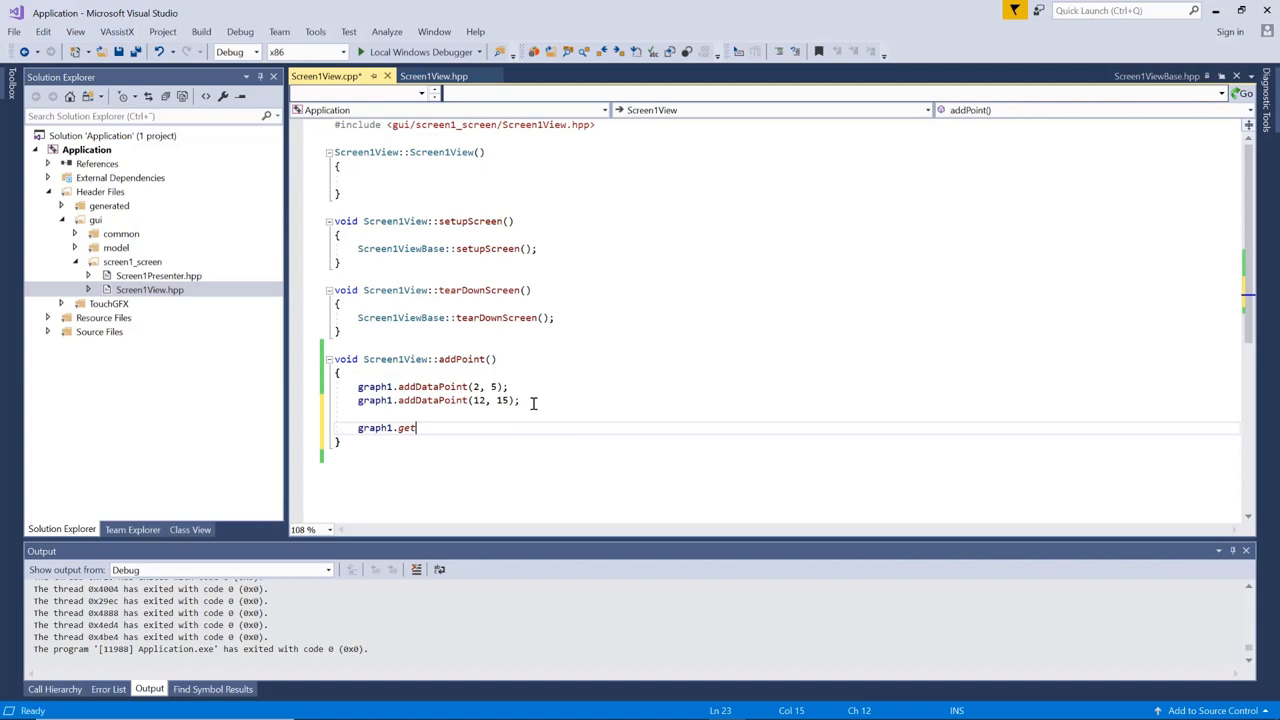
Delete the unfinished graph1 getter line, leaving only the two addDataPoint calls.
key(shift+Up)
key(Delete)
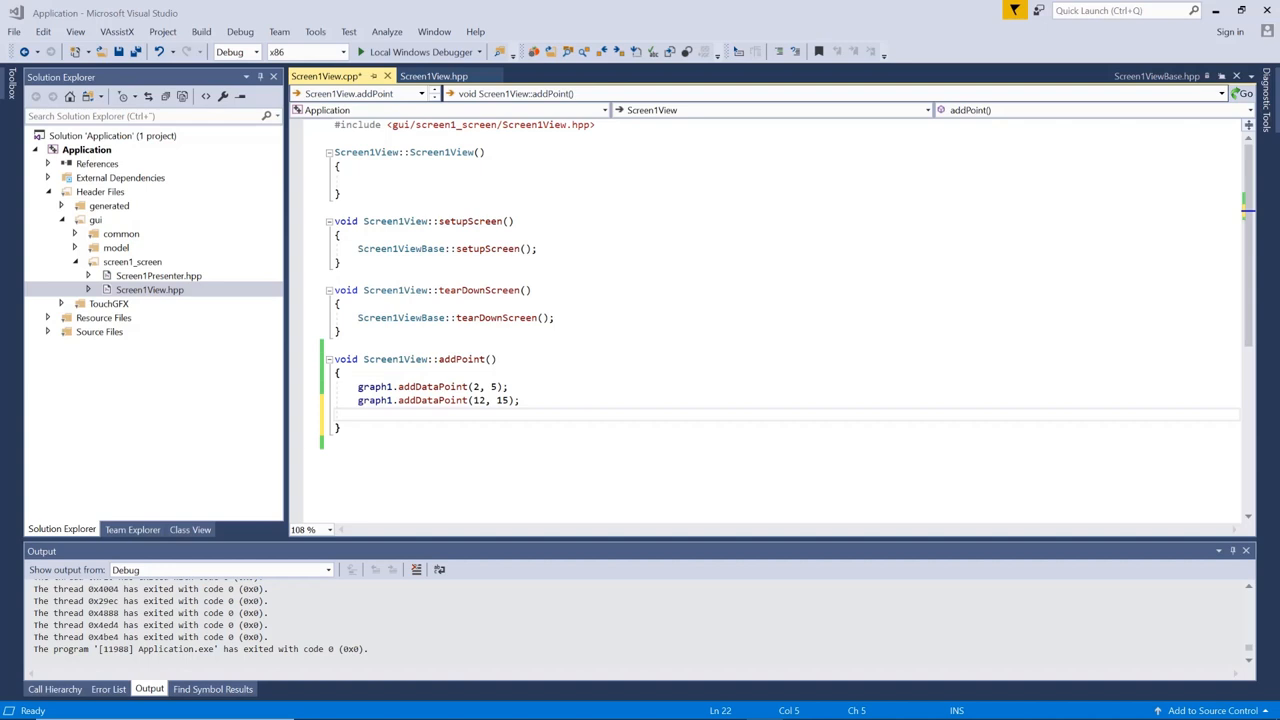
Move the code editor aside and bring the TouchGFX Designer canvas to the front.
double_click(550, 10)
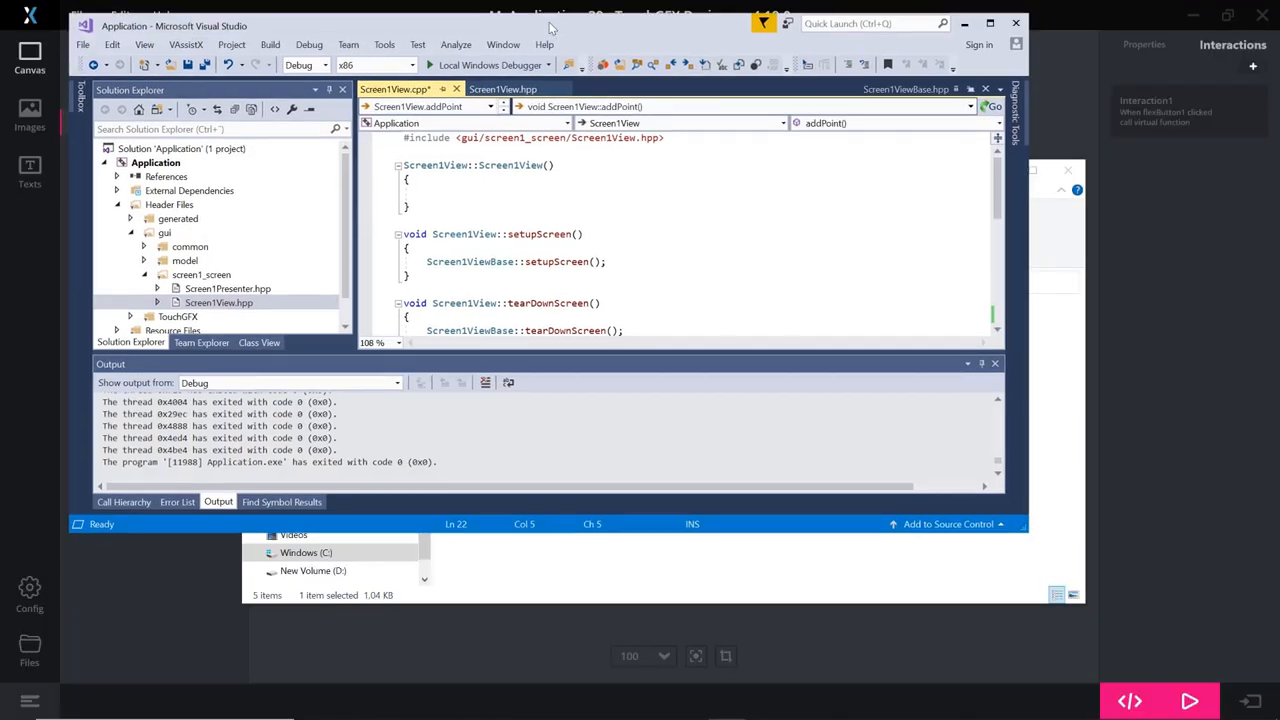
drag(506, 70, 1100, 198)
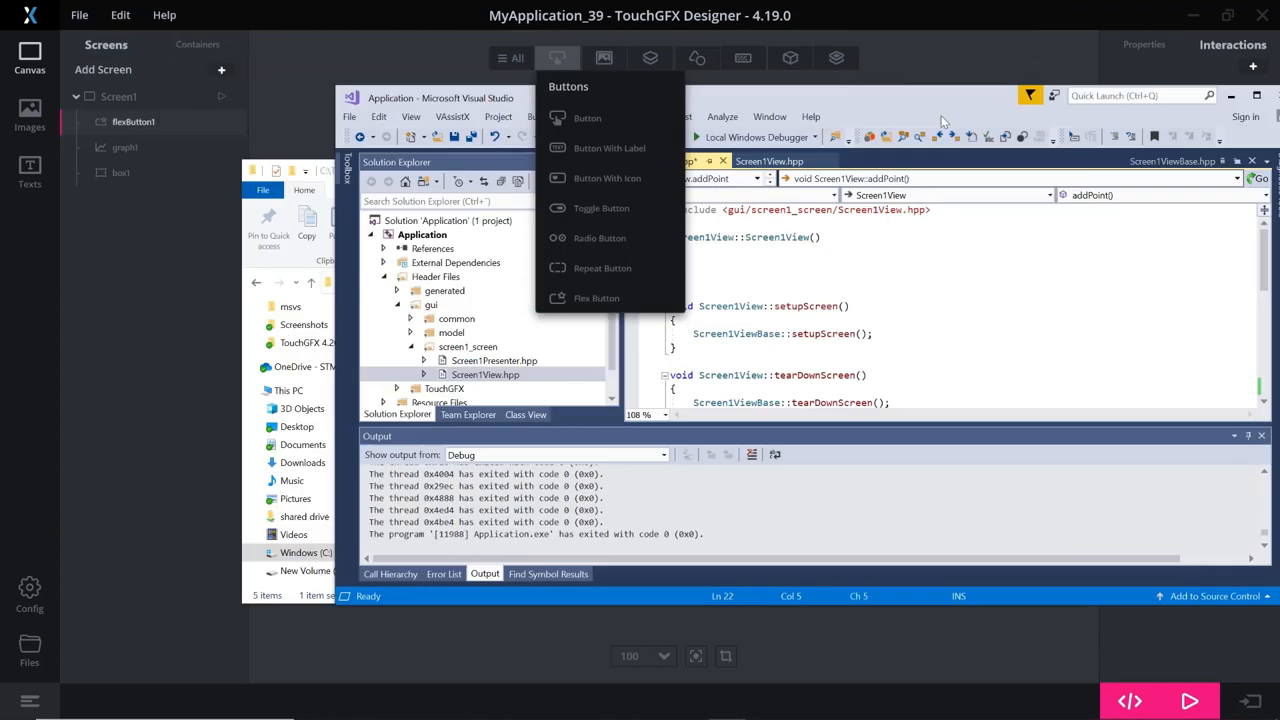
click(478, 20)
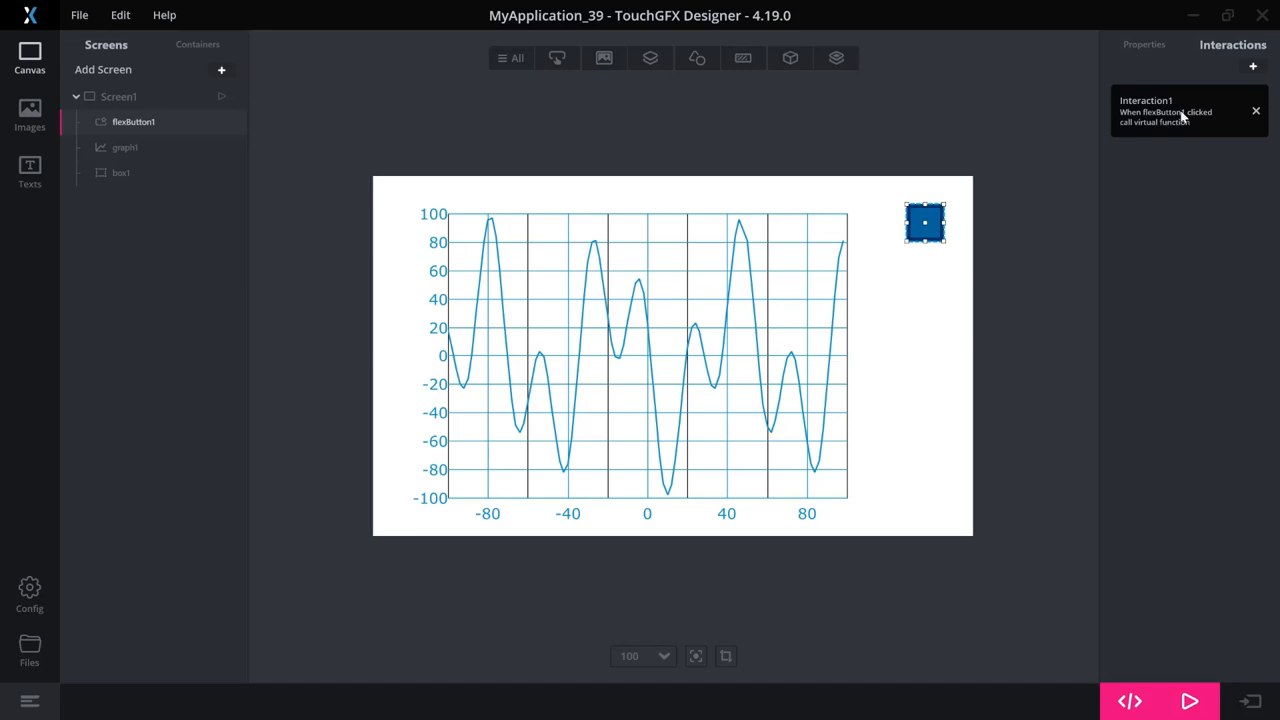
Add an interaction: trigger Graph clicked on graph1, action Call new virtual function graphClicked.
click(1252, 68)
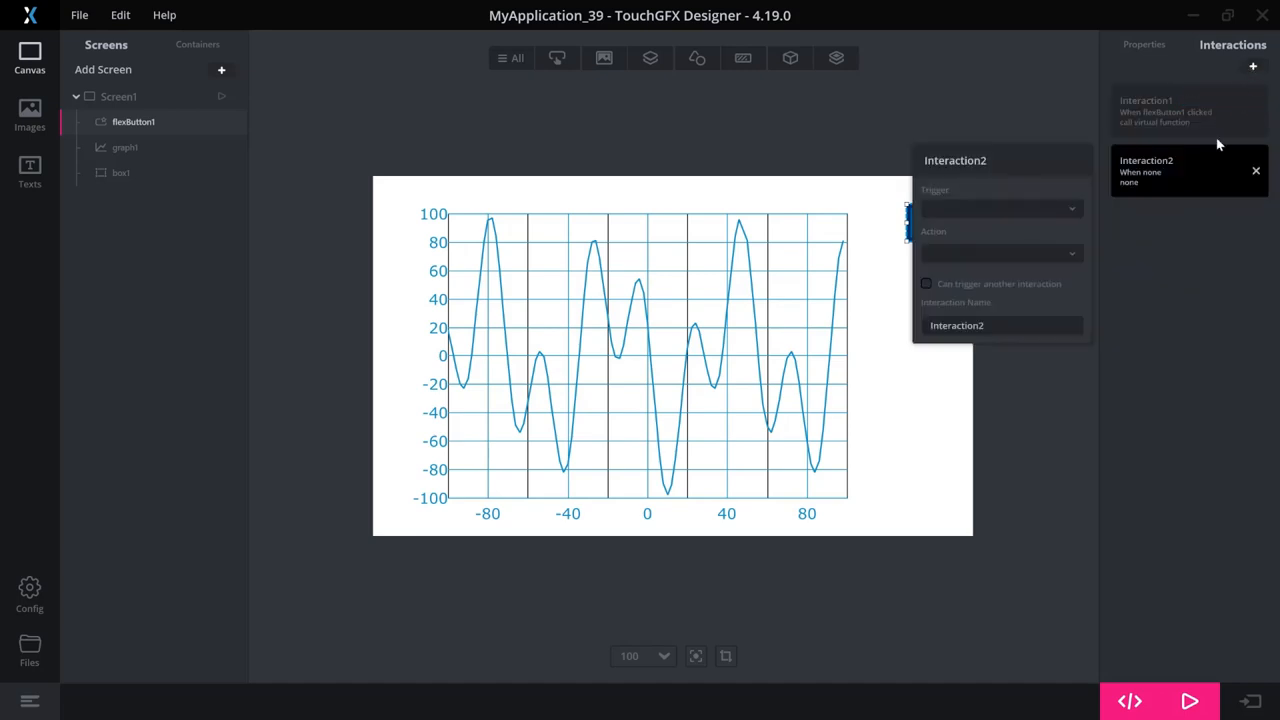
click(1057, 206)
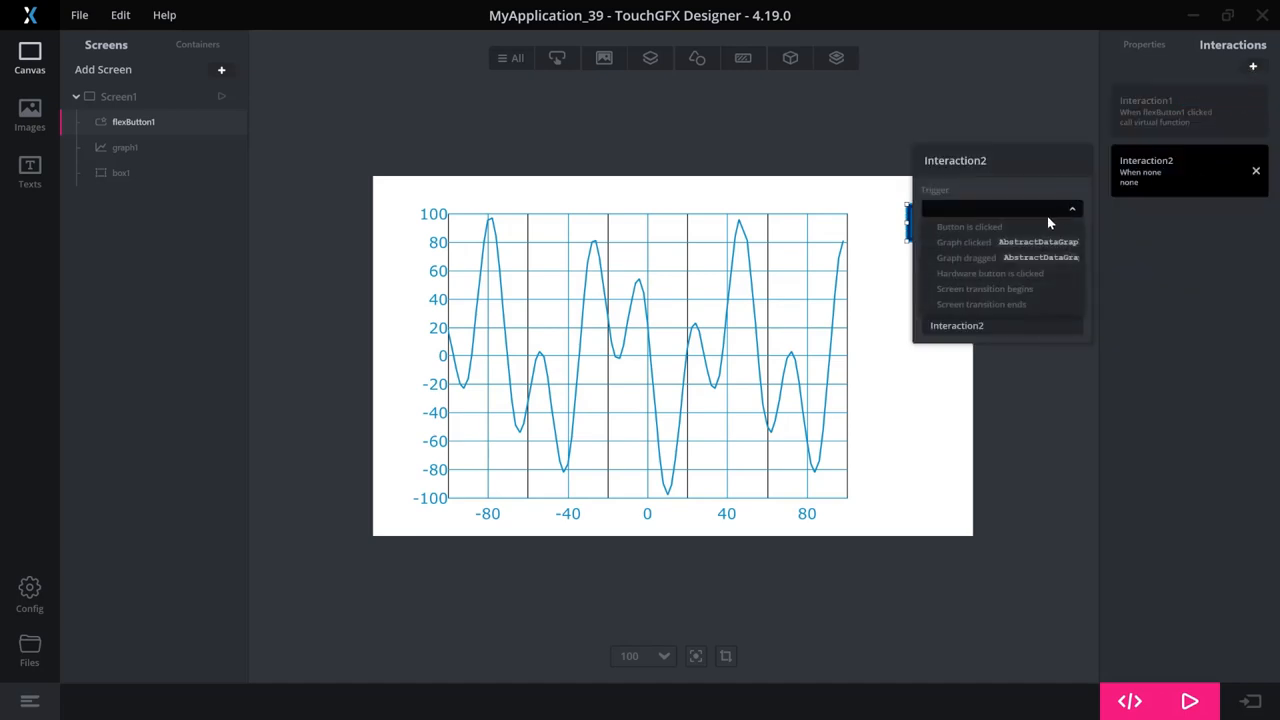
click(983, 247)
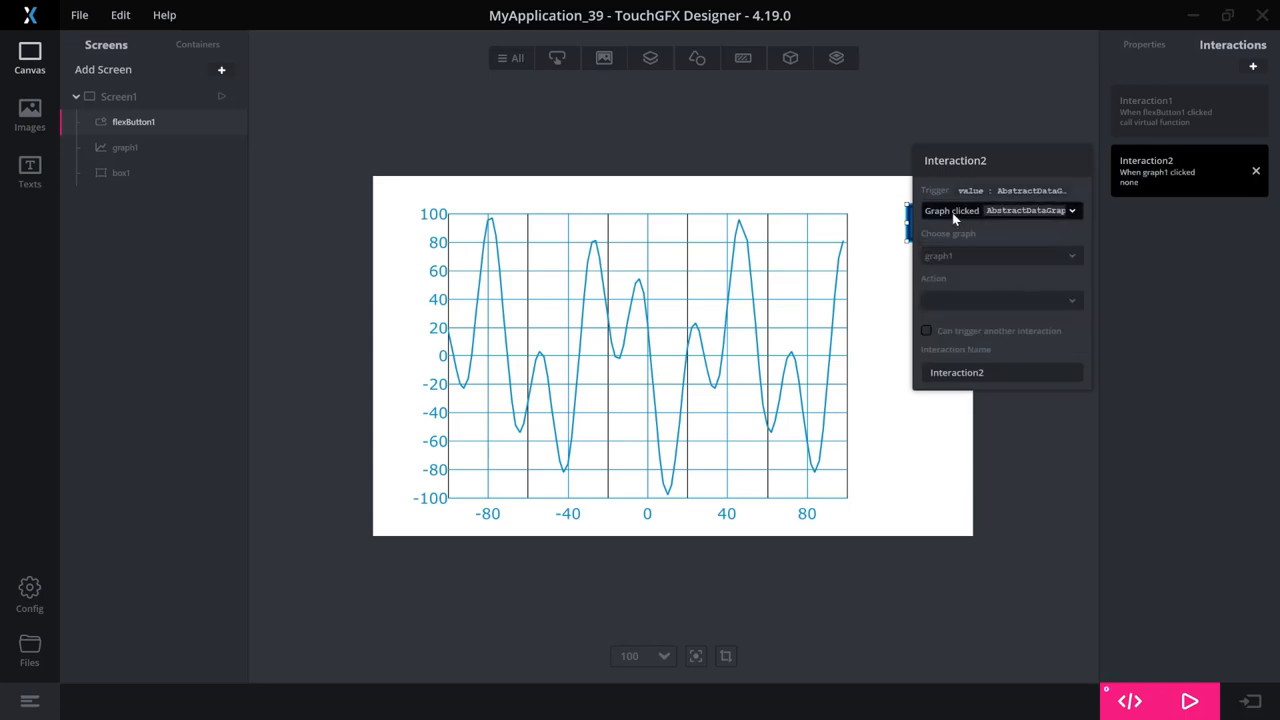
click(1009, 301)
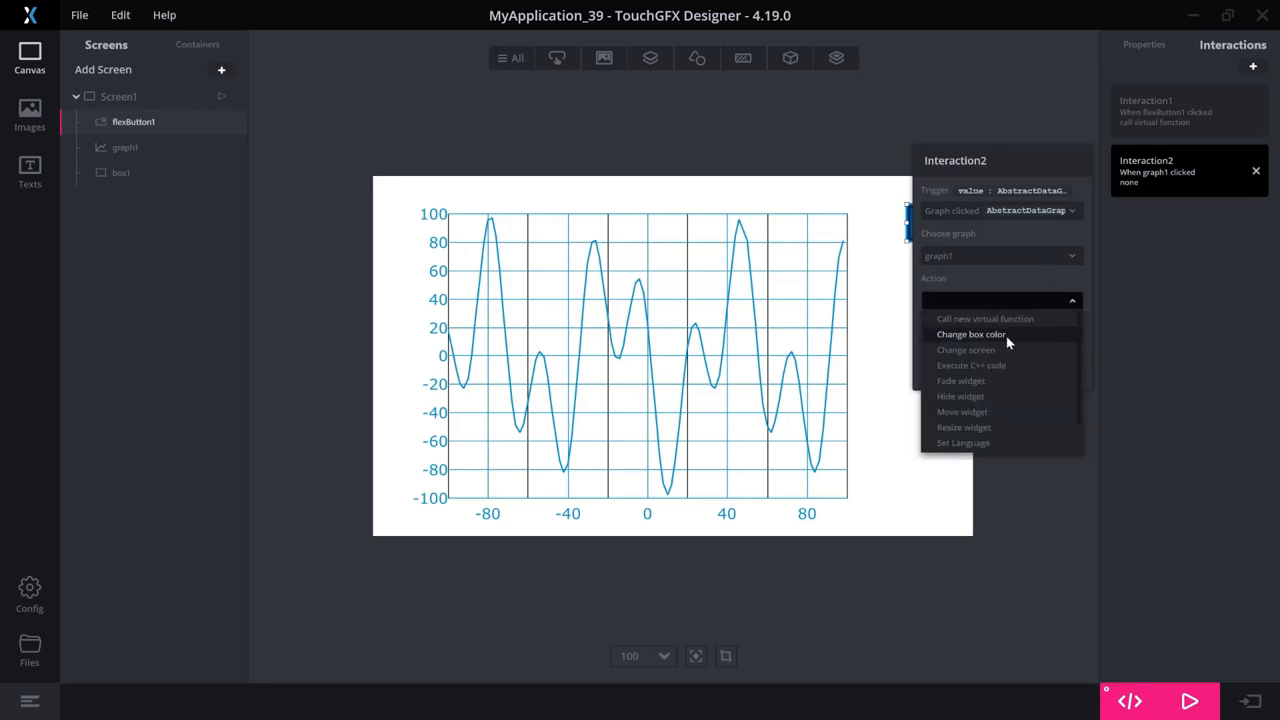
click(1004, 319)
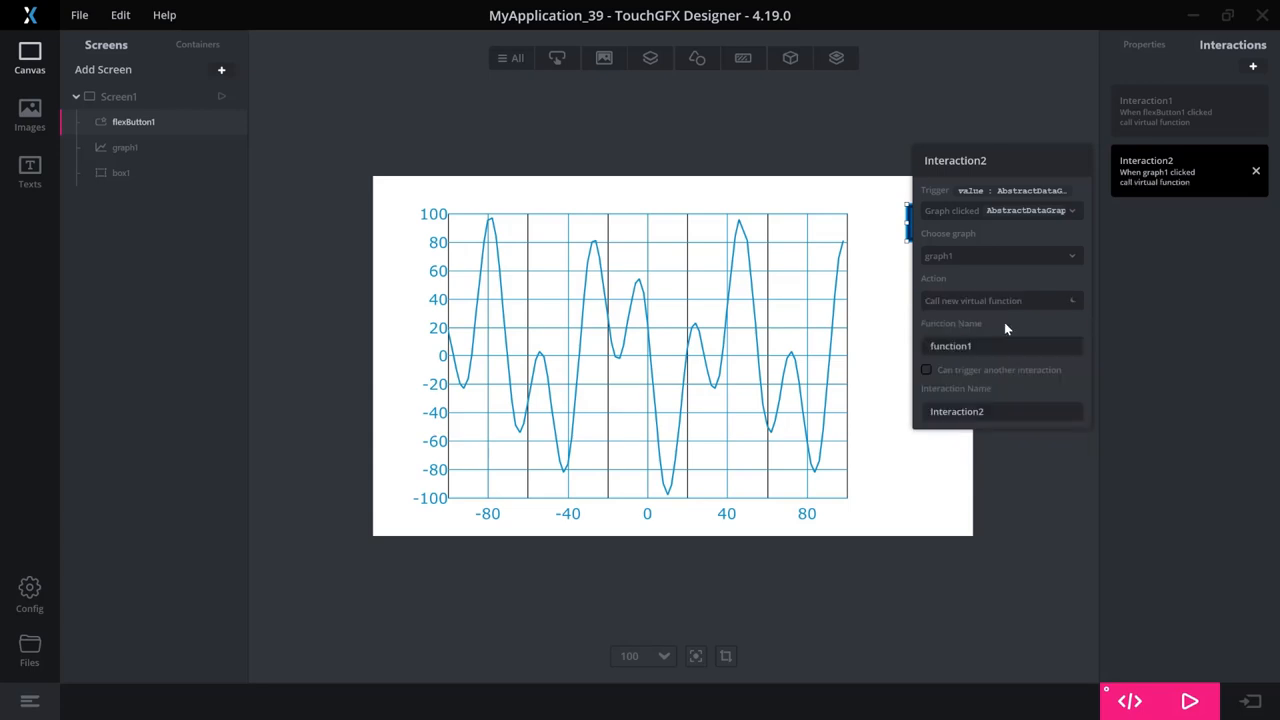
click(1000, 346)
key(ctrl+a)
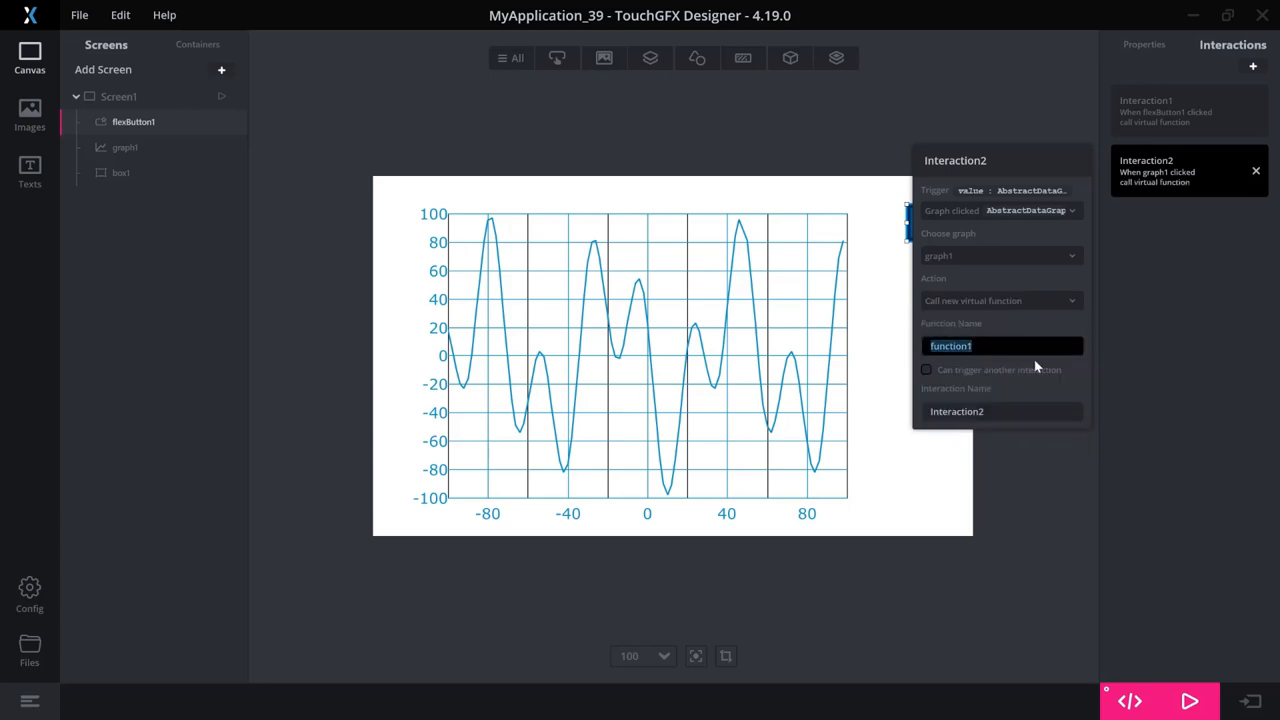
text(grphClicked)
click(1151, 450)
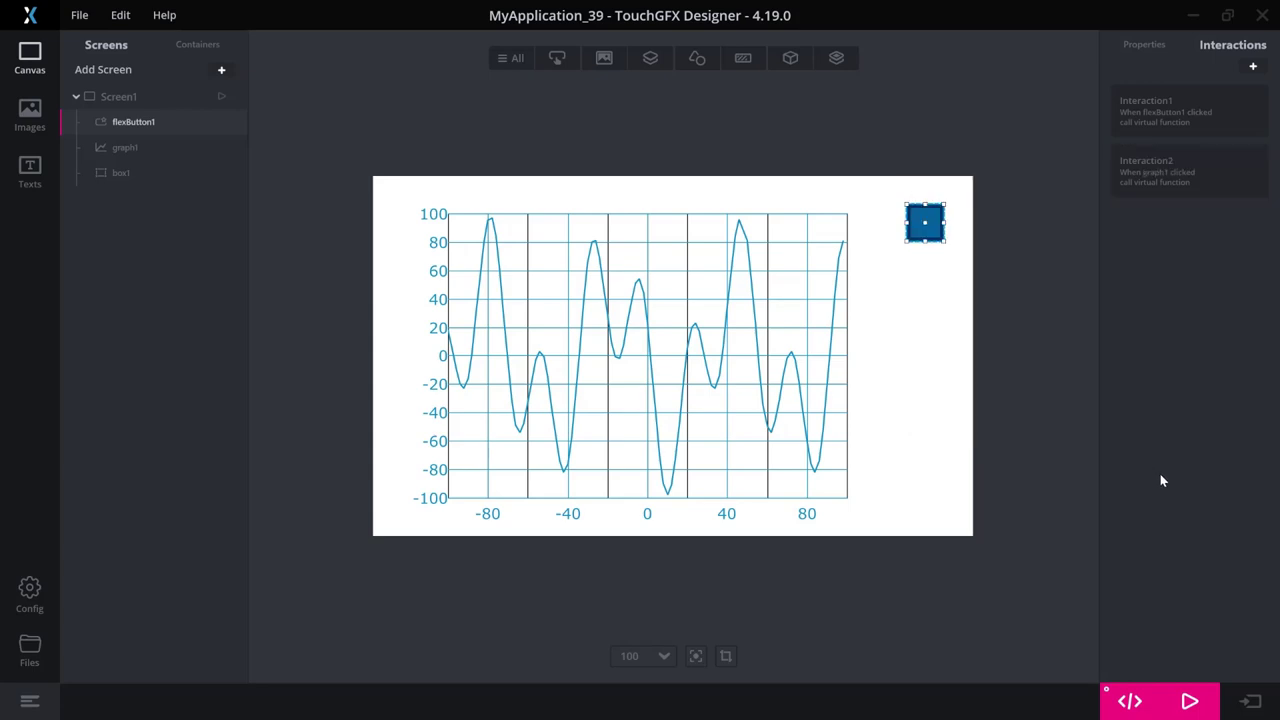
Generate the project code and reload the modified project in Visual Studio with Reload All.
click(1128, 701)
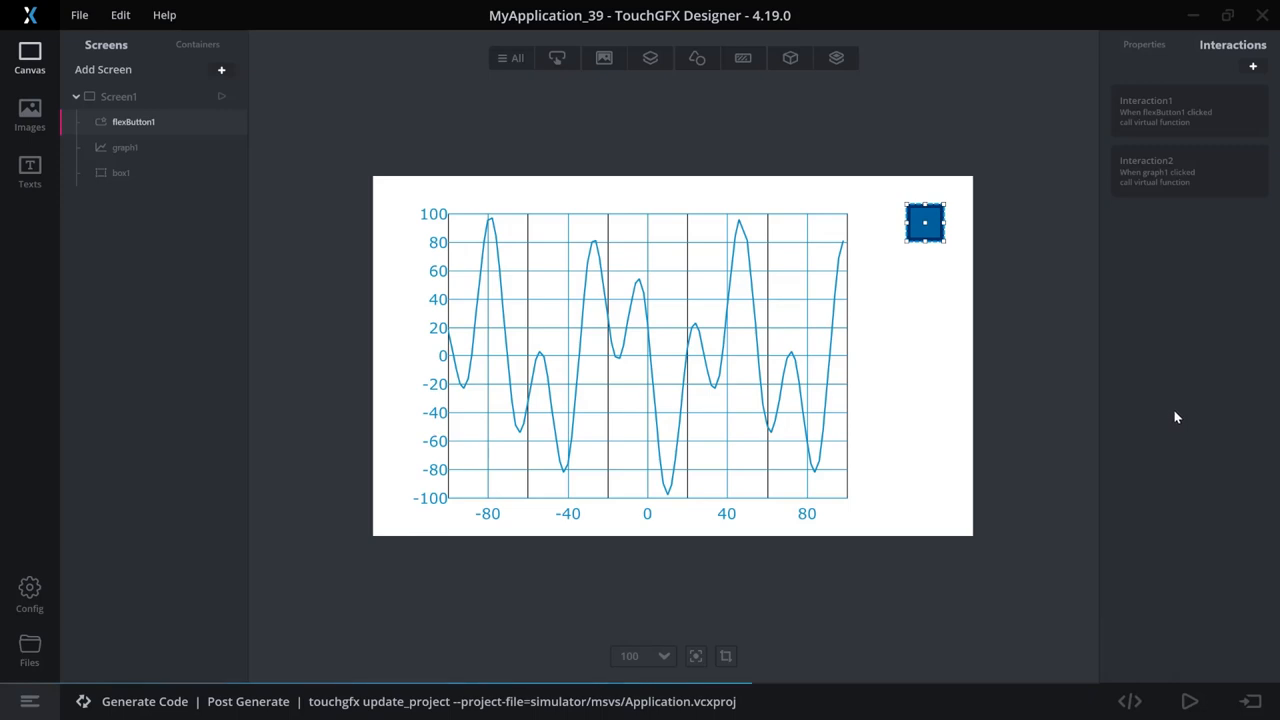
key(alt+Tab)
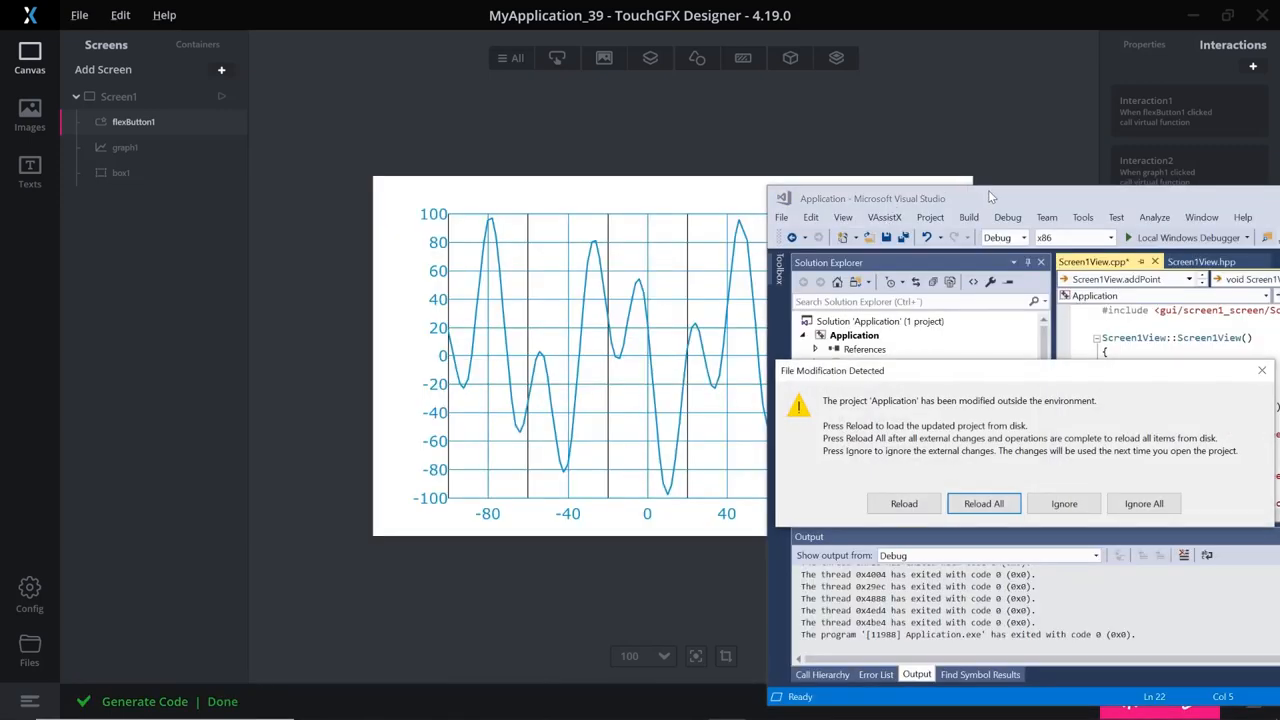
key(Return)
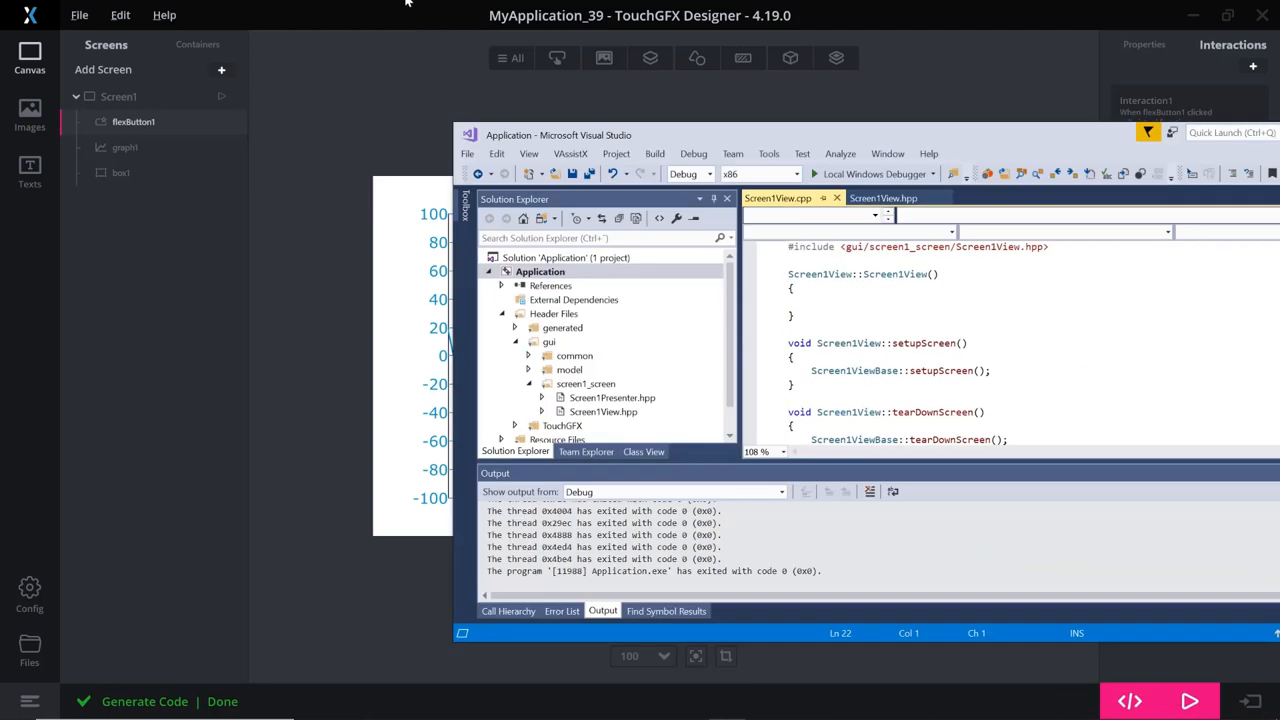
Copy the graphClicked declaration from Screen1ViewBase into Screen1View.hpp after addPoint.
double_click(1014, 197)
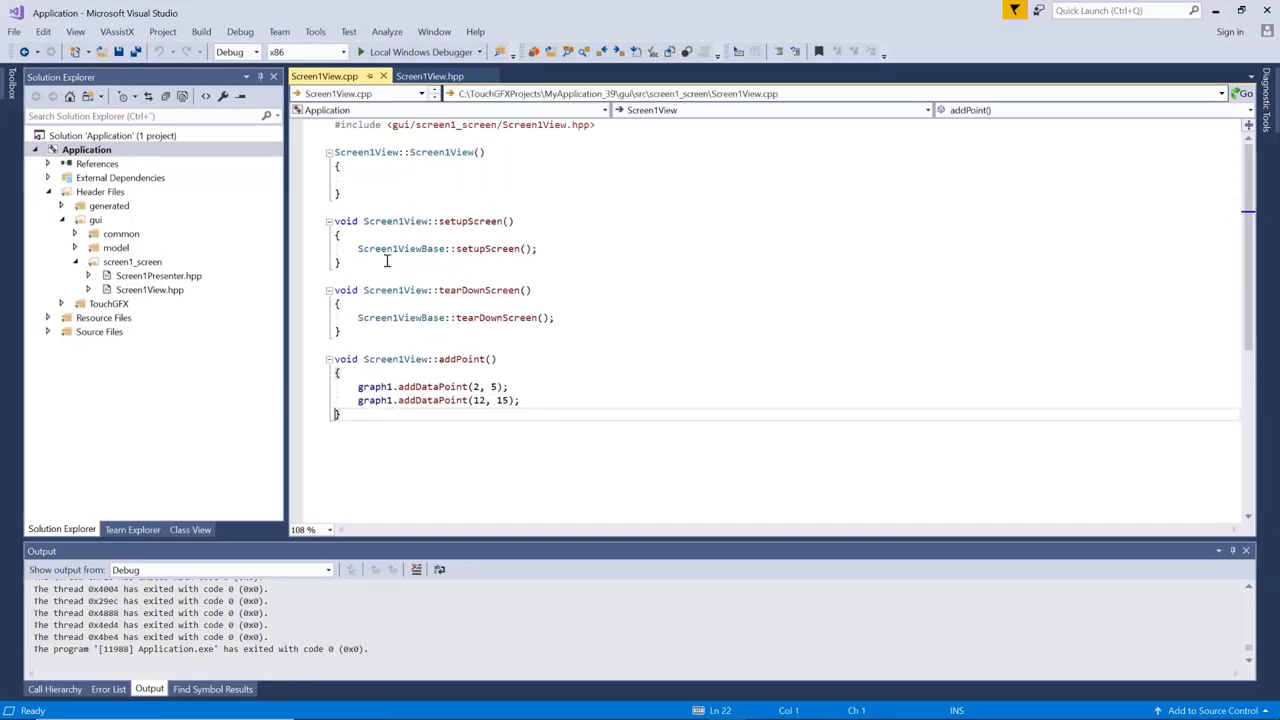
click(430, 76)
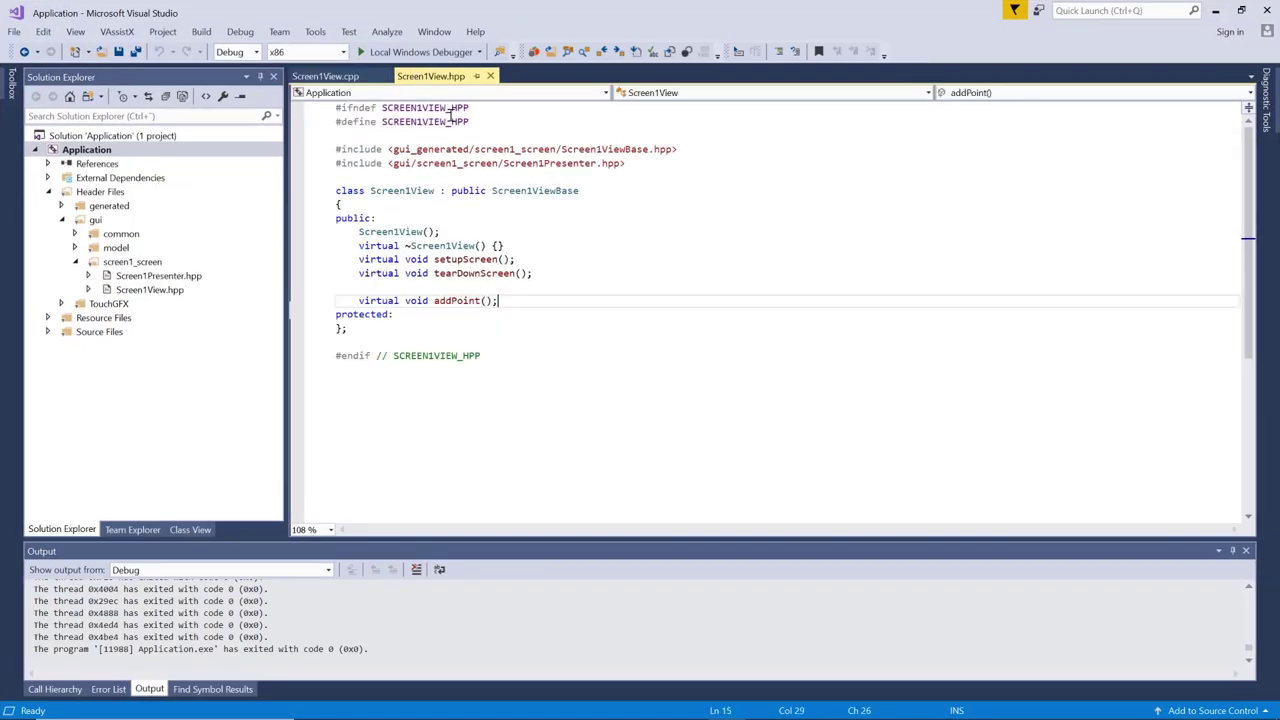
ctrl+click(534, 190)
scroll(470, 397, down, 4)
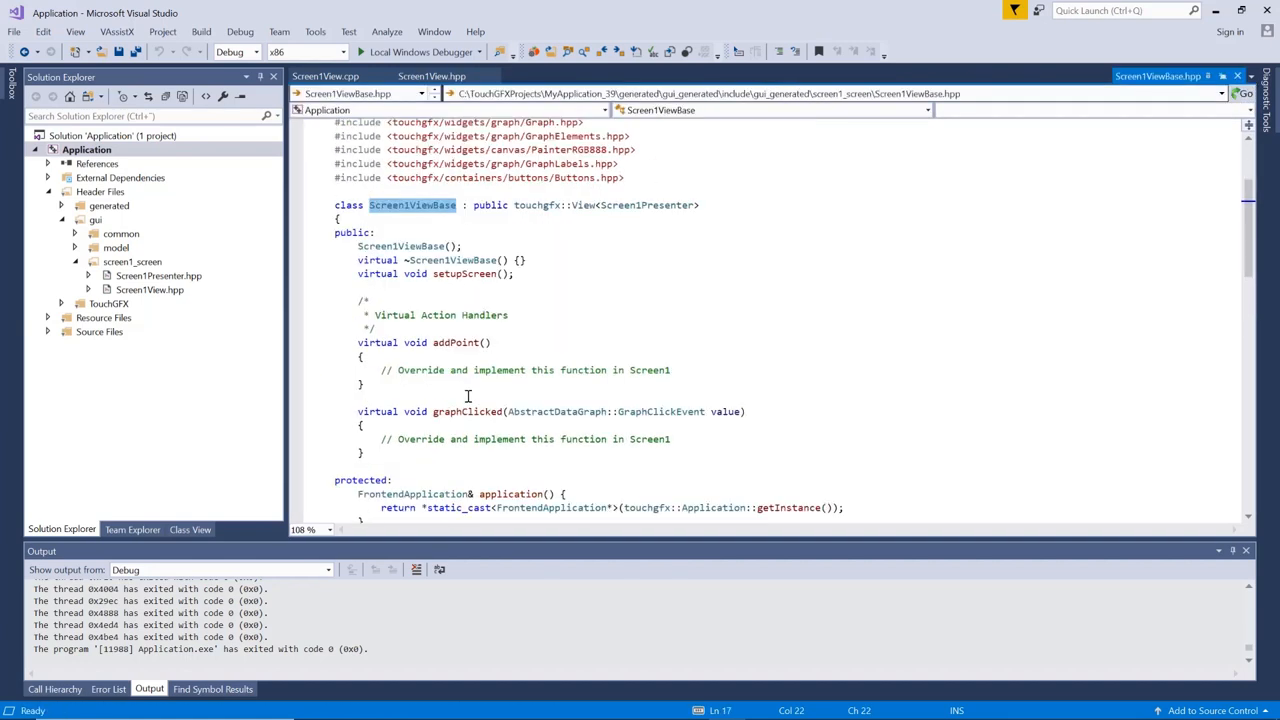
drag(375, 415, 316, 370)
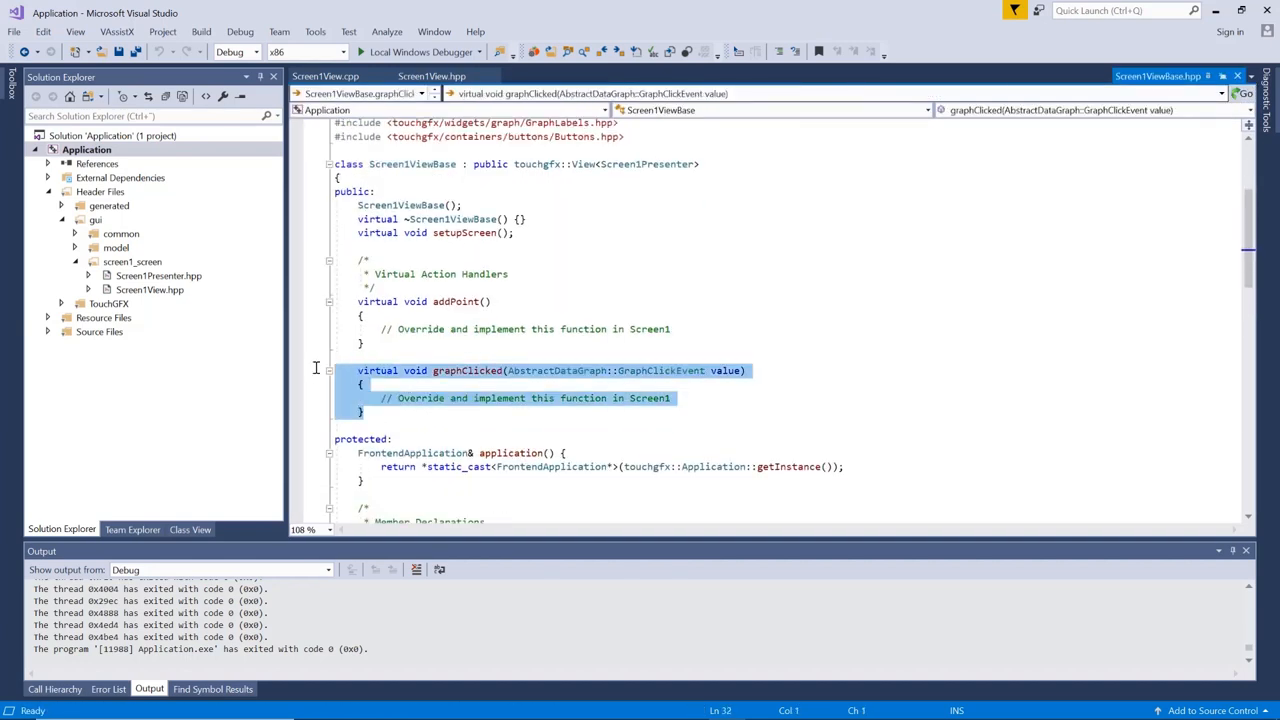
key(ctrl+c)
click(430, 76)
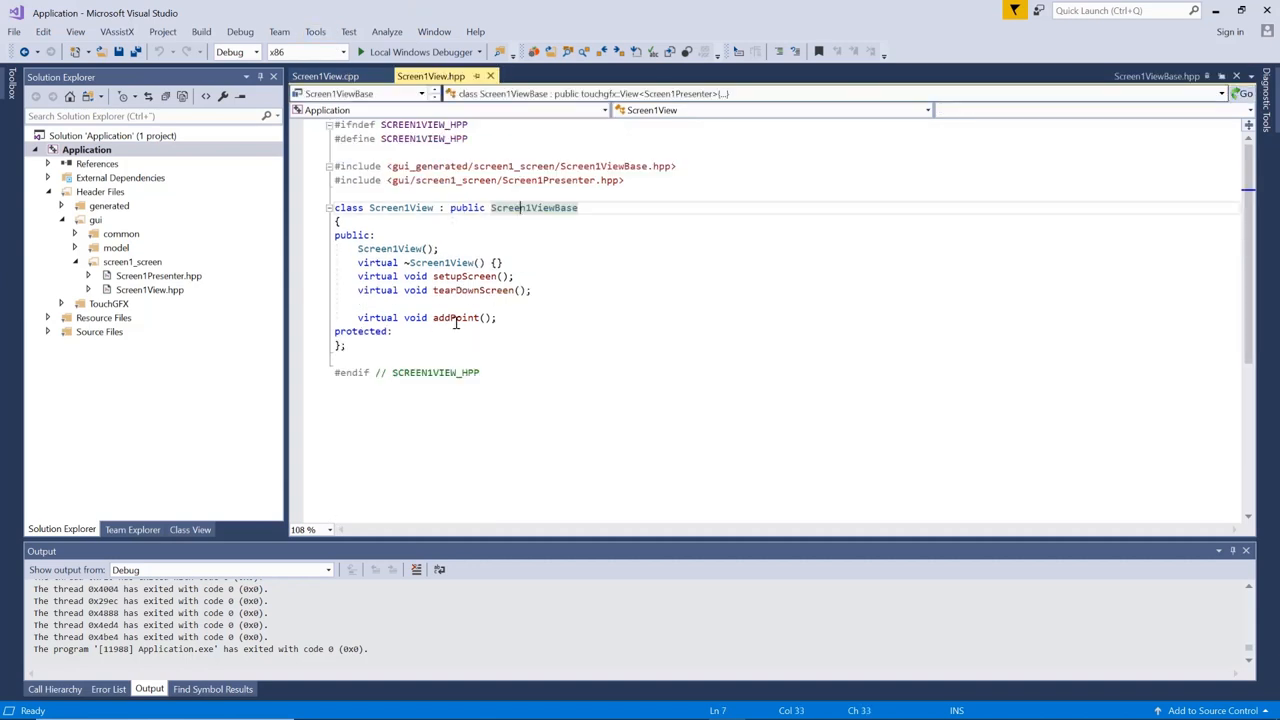
click(531, 318)
key(Return)
key(ctrl+v)
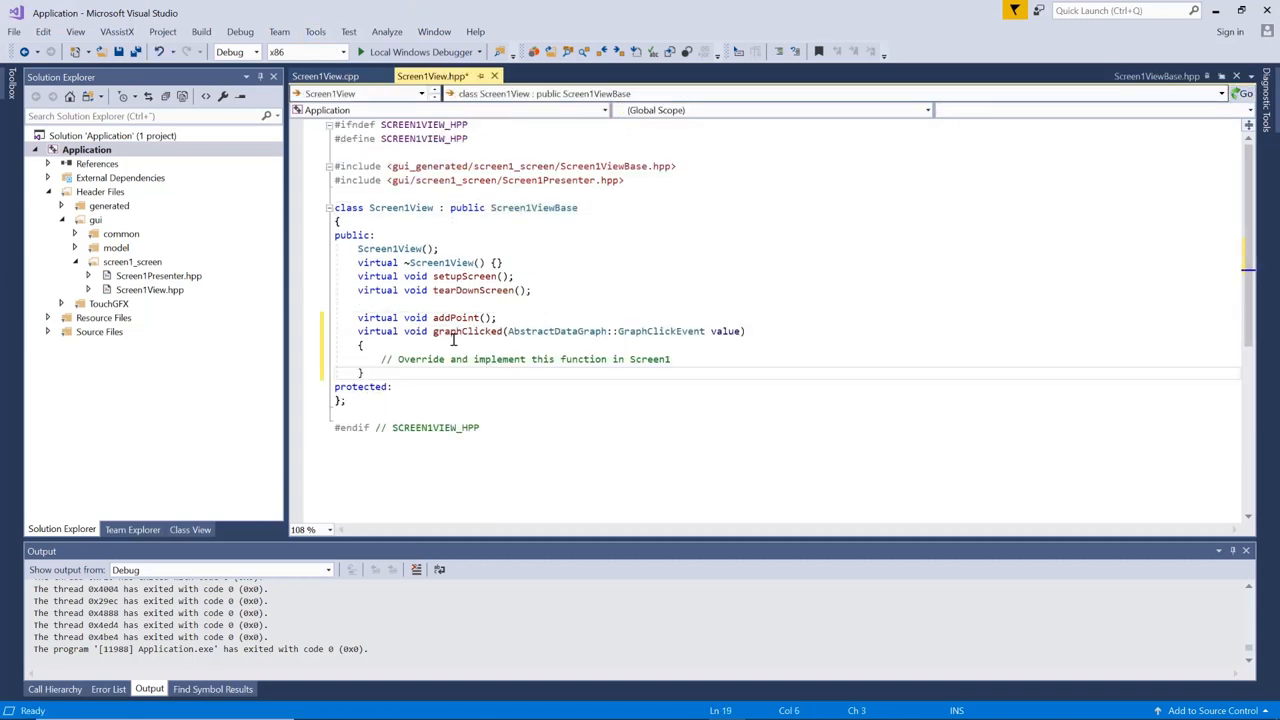
Create the graphClicked implementation in Screen1View.cpp via VAssistX and leave a blank line in its body.
click(460, 331)
right_click(460, 331)
click(500, 344)
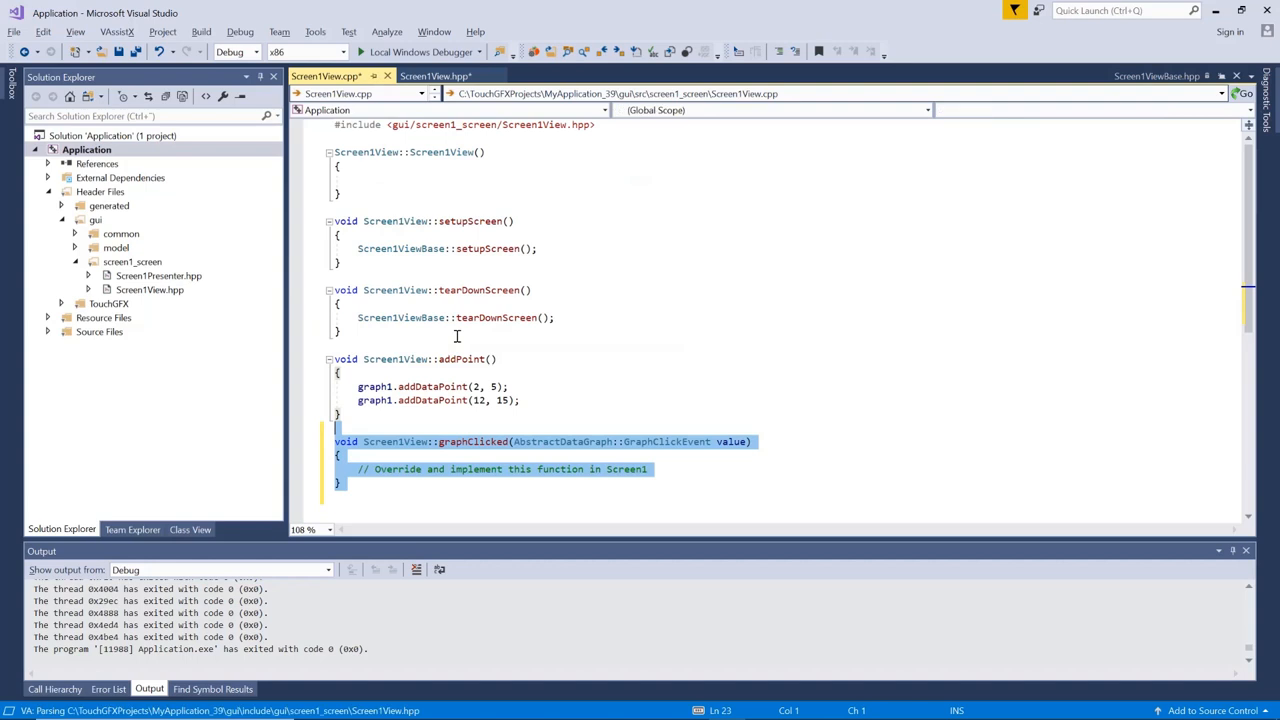
click(440, 472)
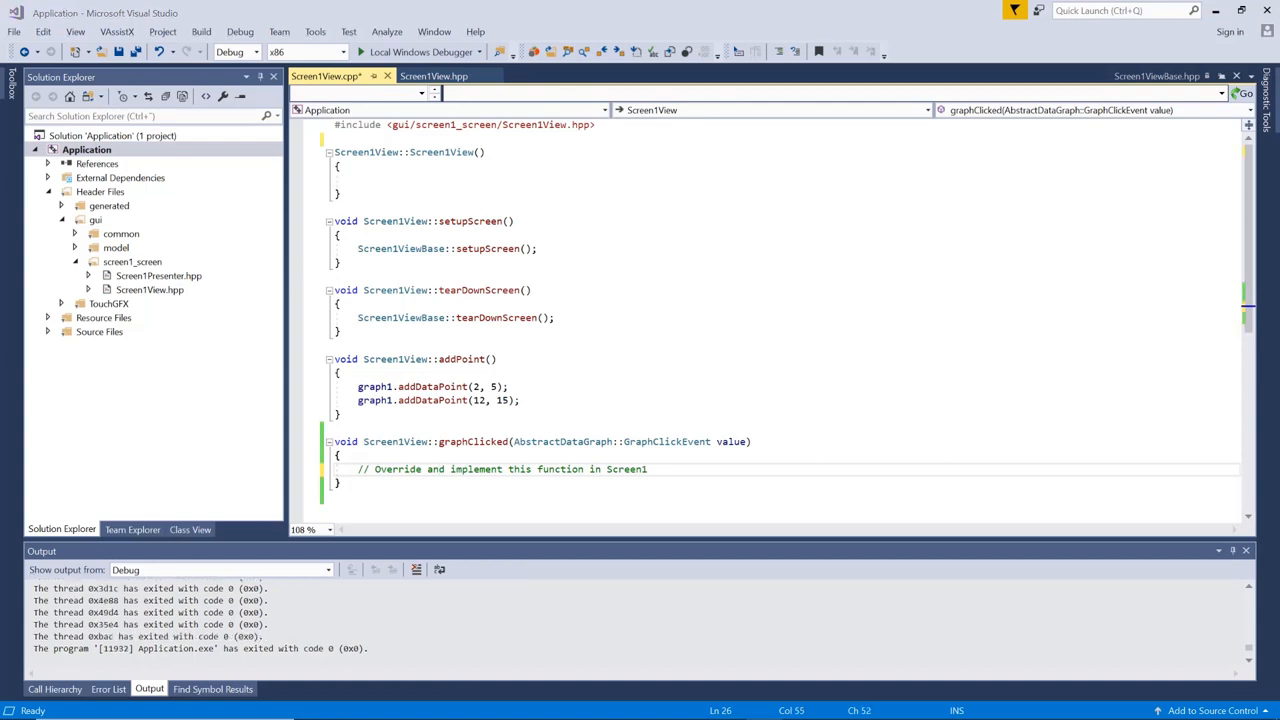
click(658, 468)
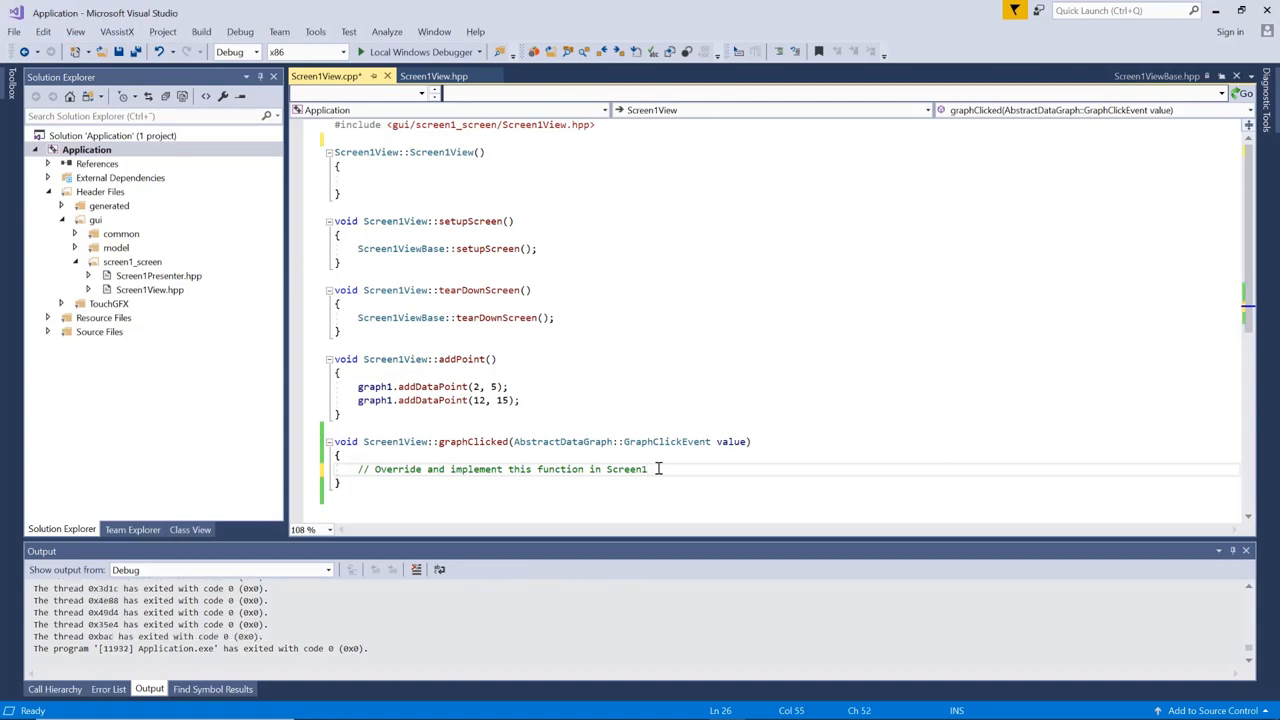
key(Return)
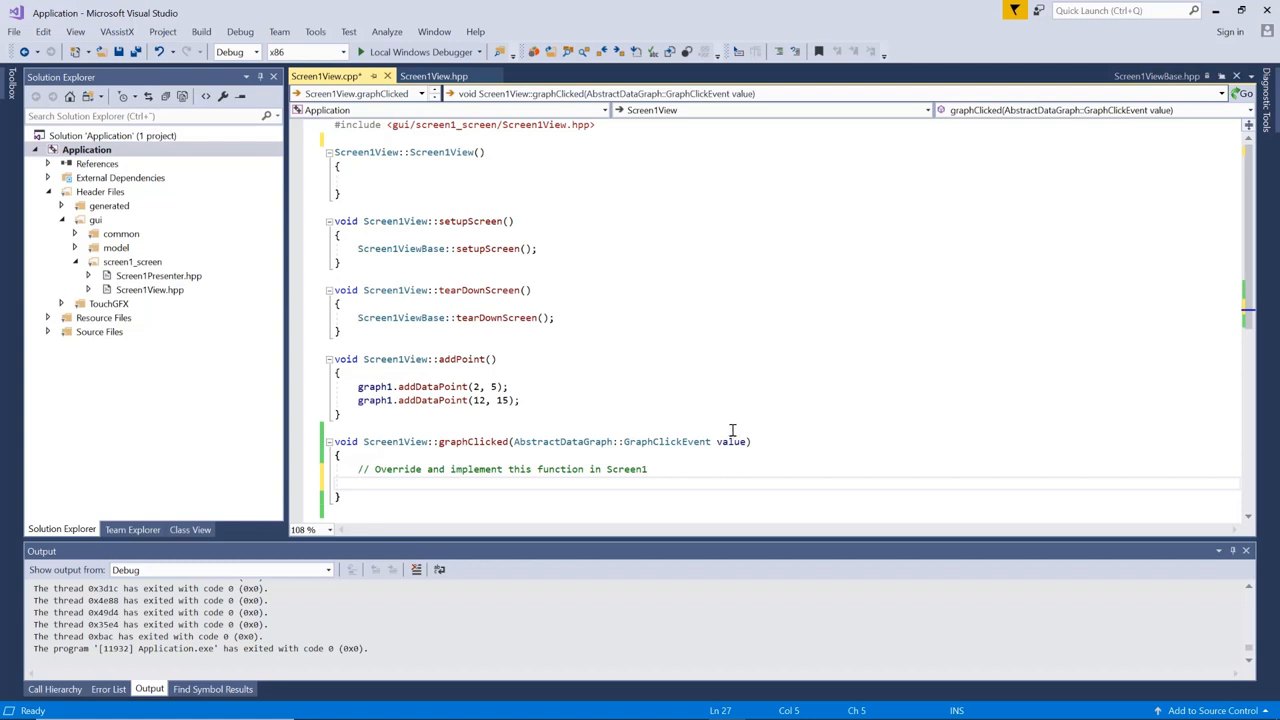
Add #include <touchgfx/Utils.hpp> at the top of Screen1View.cpp.
click(440, 139)
text(#in)
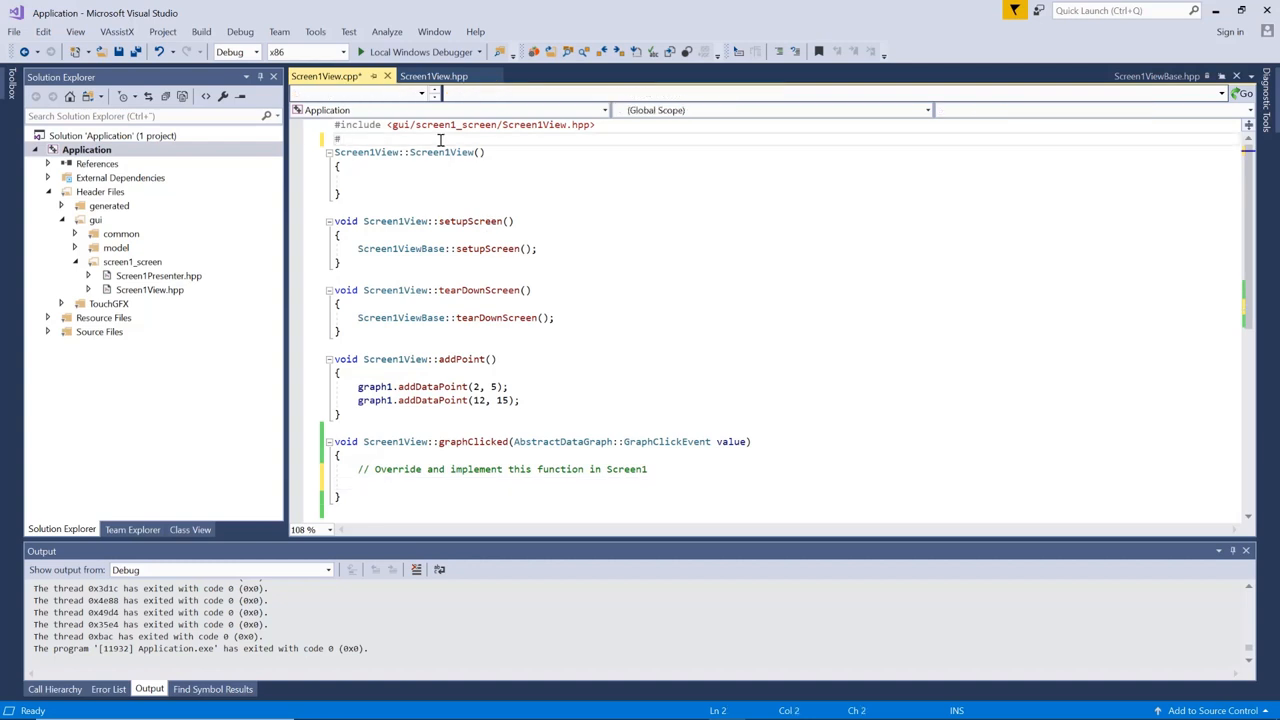
key(Down)
key(Tab)
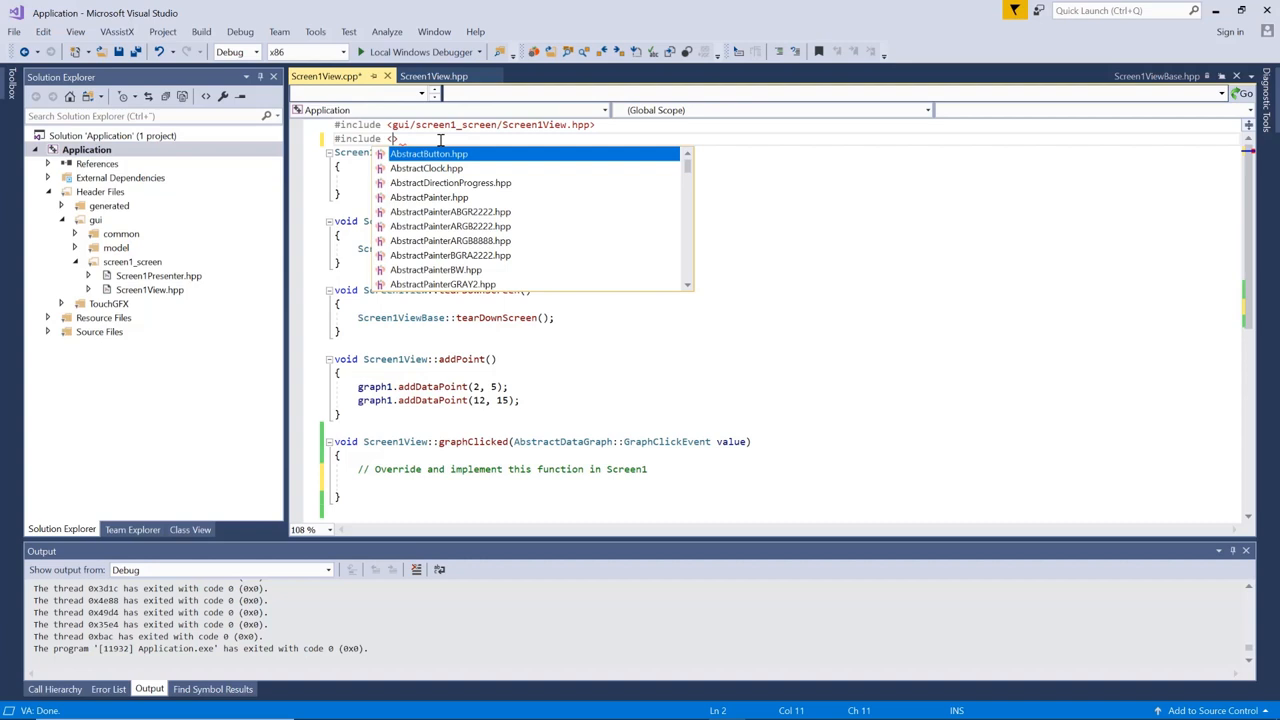
text(tou)
key(Tab)
text(/)
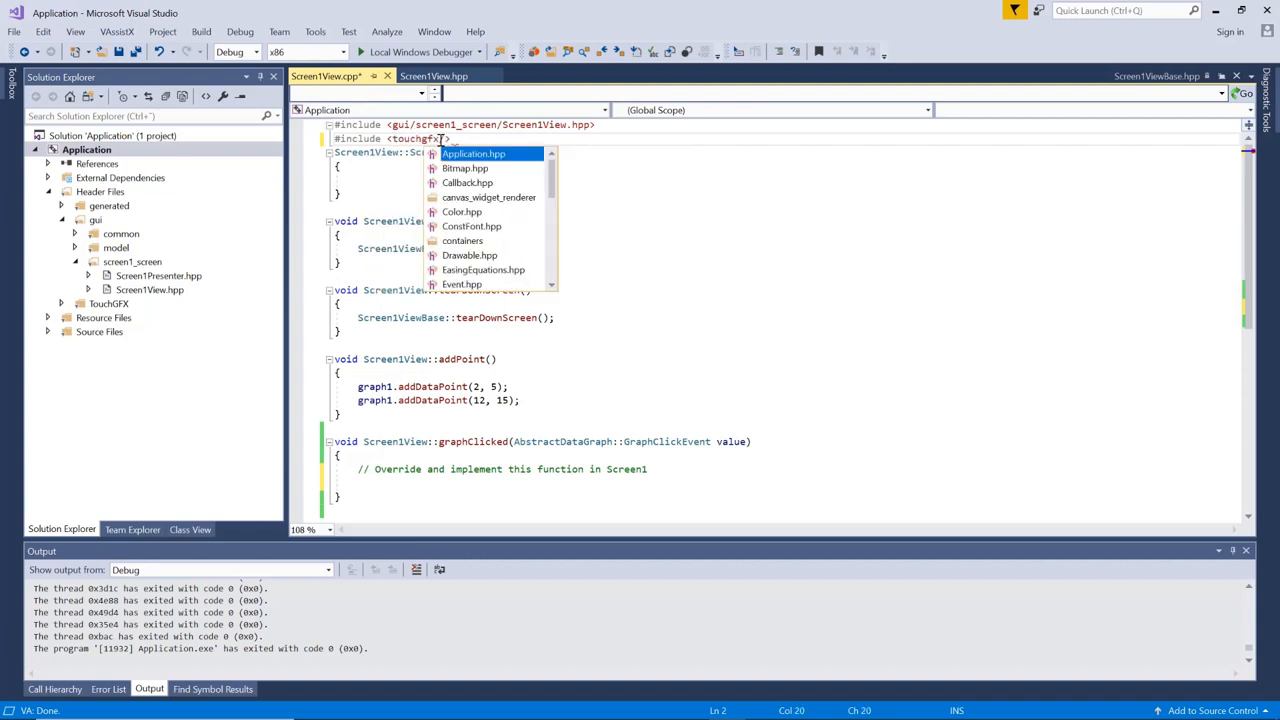
text(U)
key(Down)
key(Down)
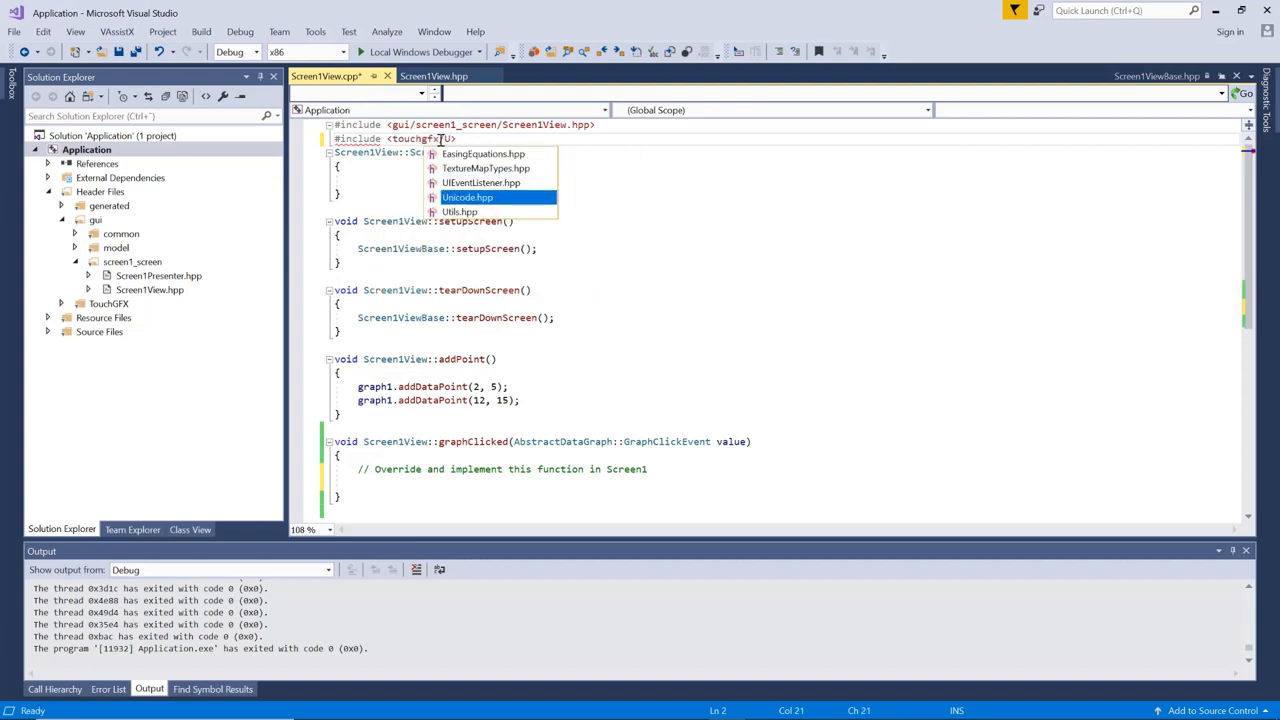
key(Tab)
key(End)
key(Return)
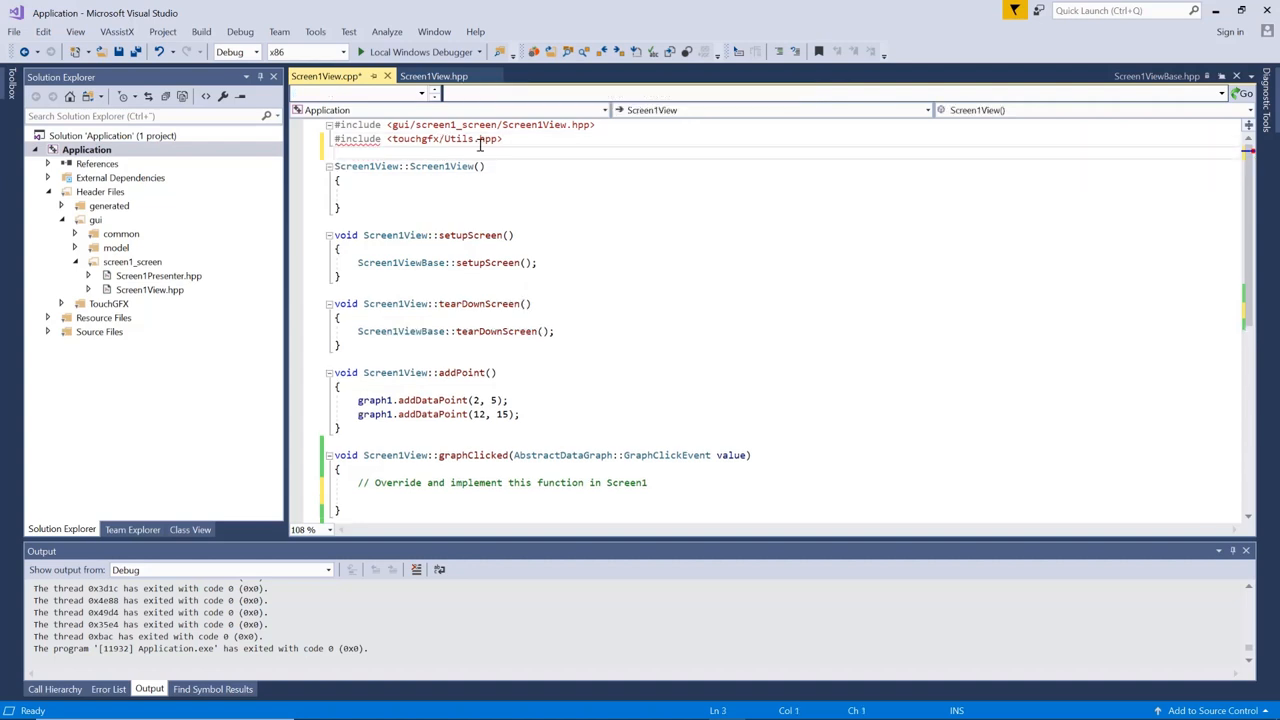
In graphClicked write touchgfx_printf("%i\n", graph1.indexToScreenX(value.index));.
click(381, 497)
text(tou)
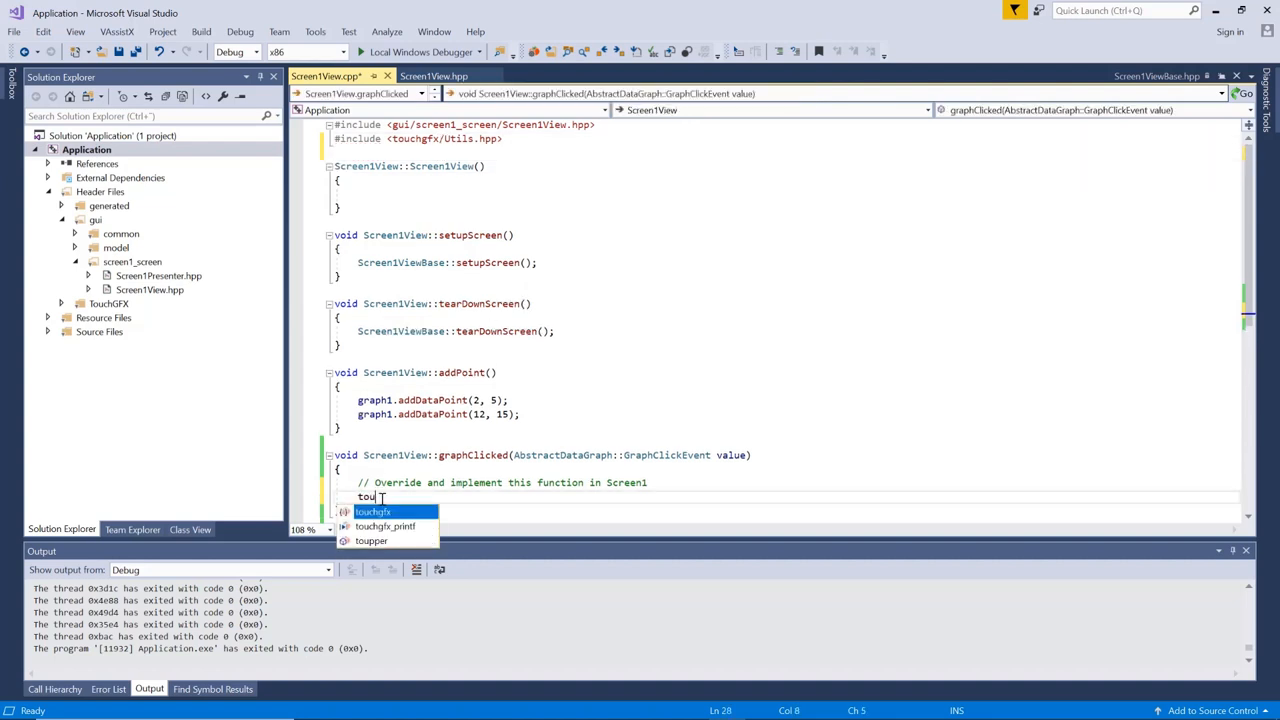
key(Down)
key(Tab)
text((")
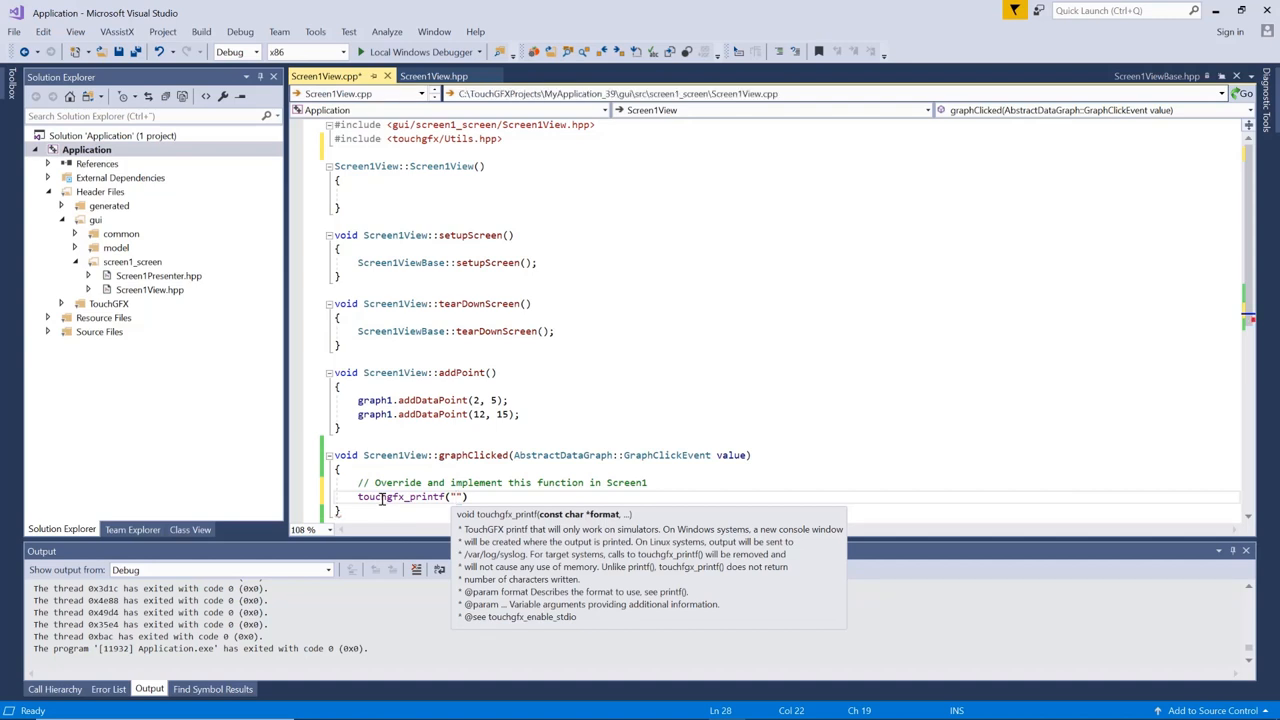
text(%i\n)
text(", )
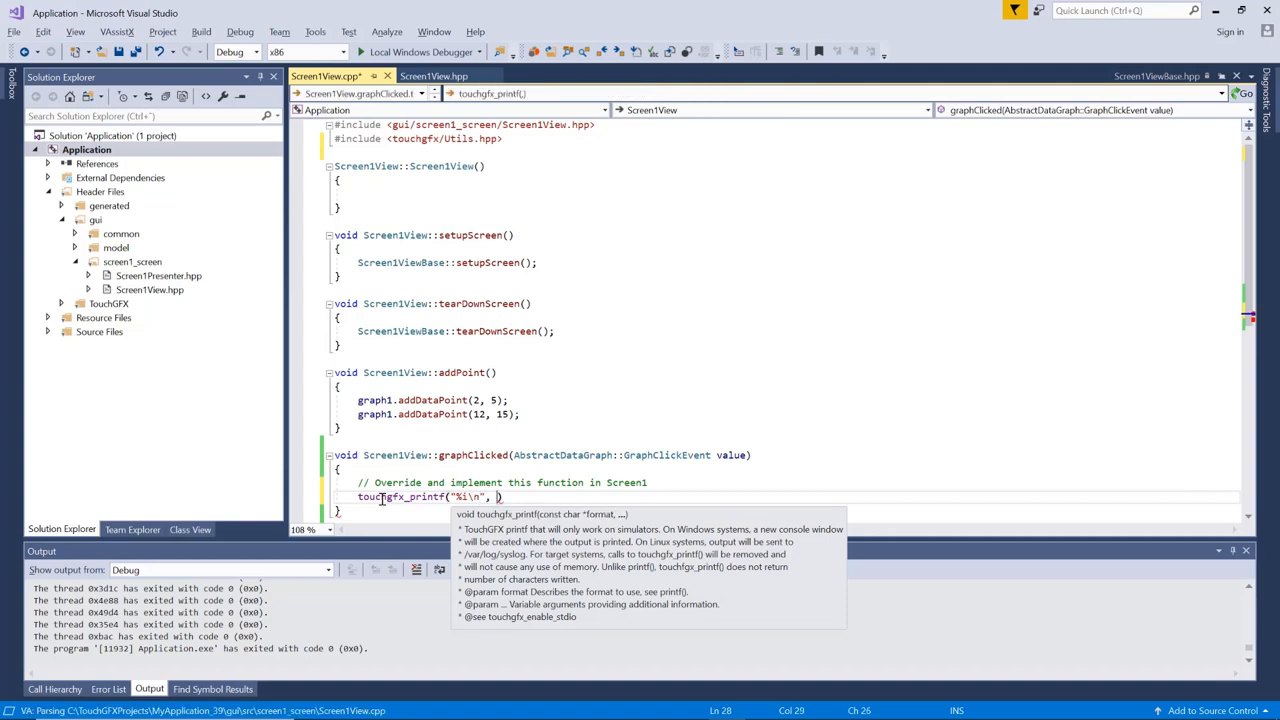
text(graph1)
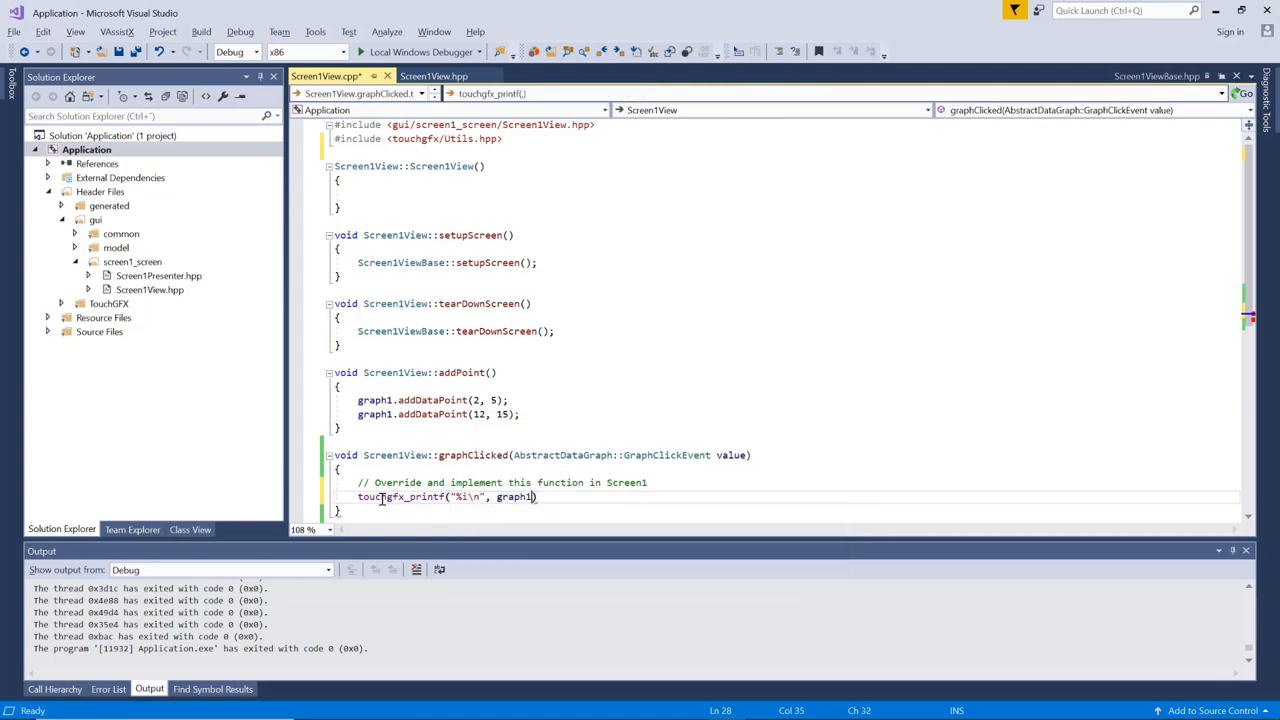
text(.get)
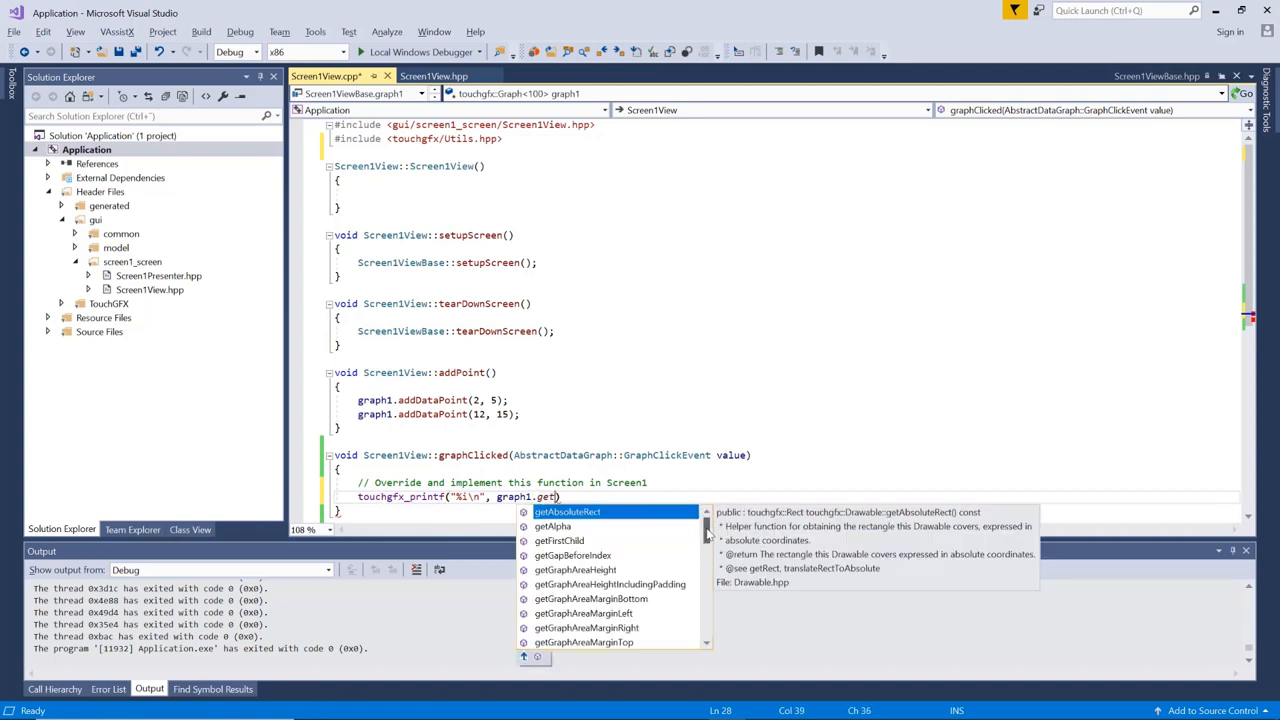
drag(706, 522, 710, 628)
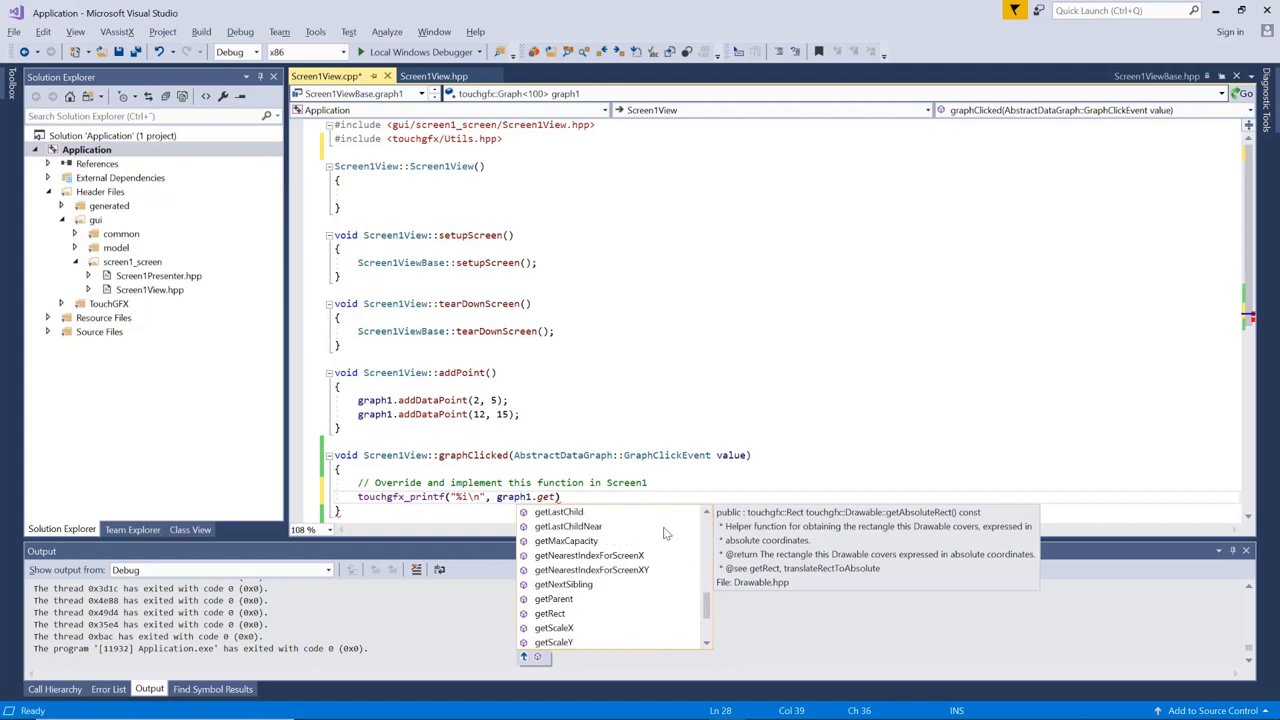
key(BackSpace)
key(BackSpace)
key(BackSpace)
text(ind)
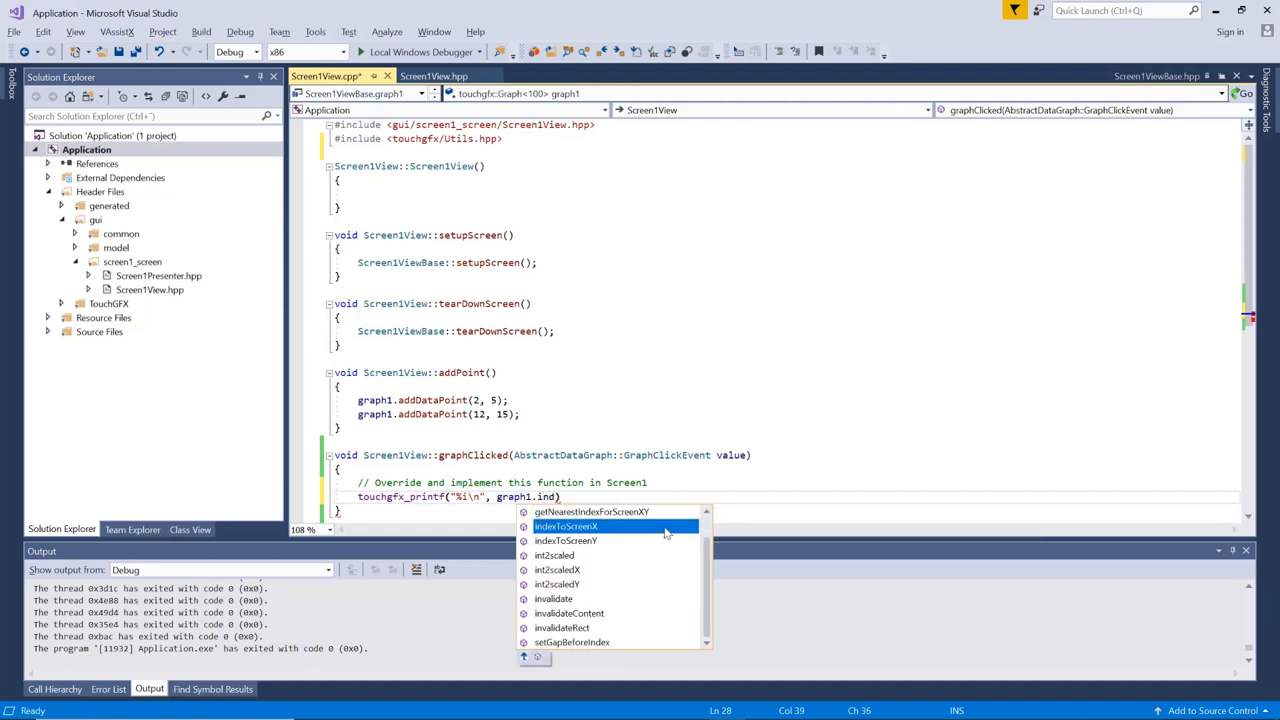
double_click(585, 527)
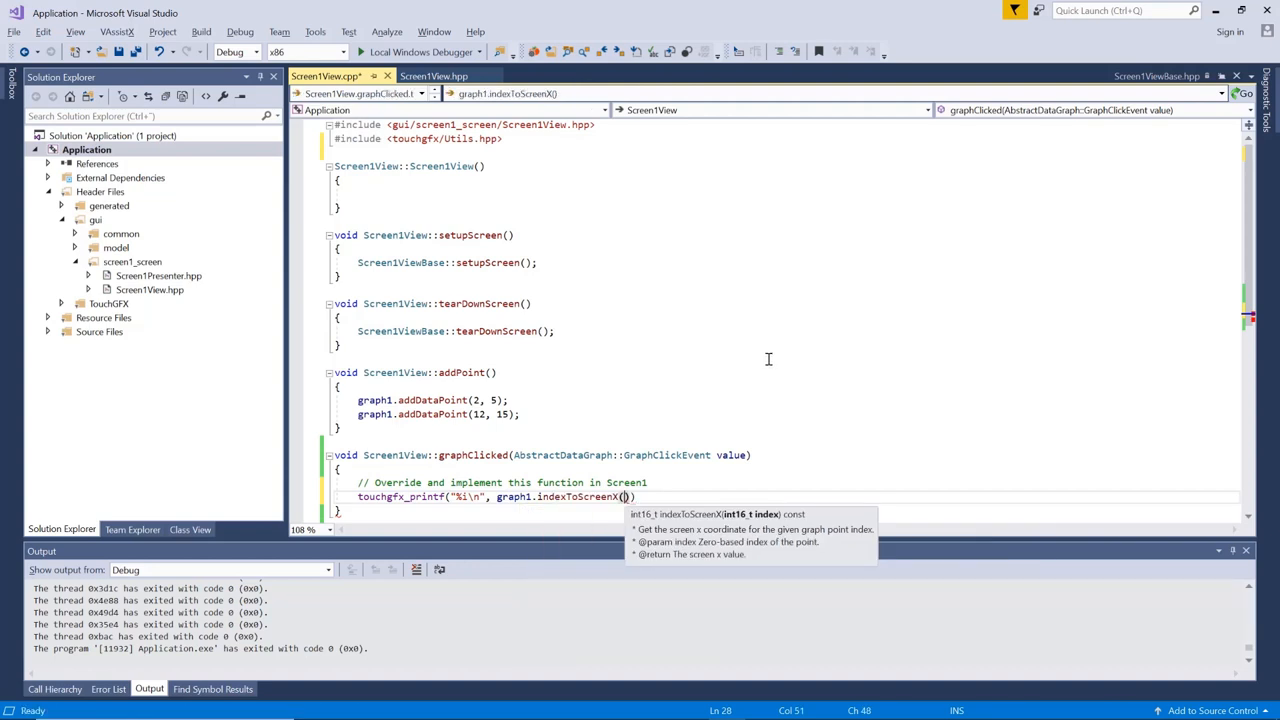
text(value.in)
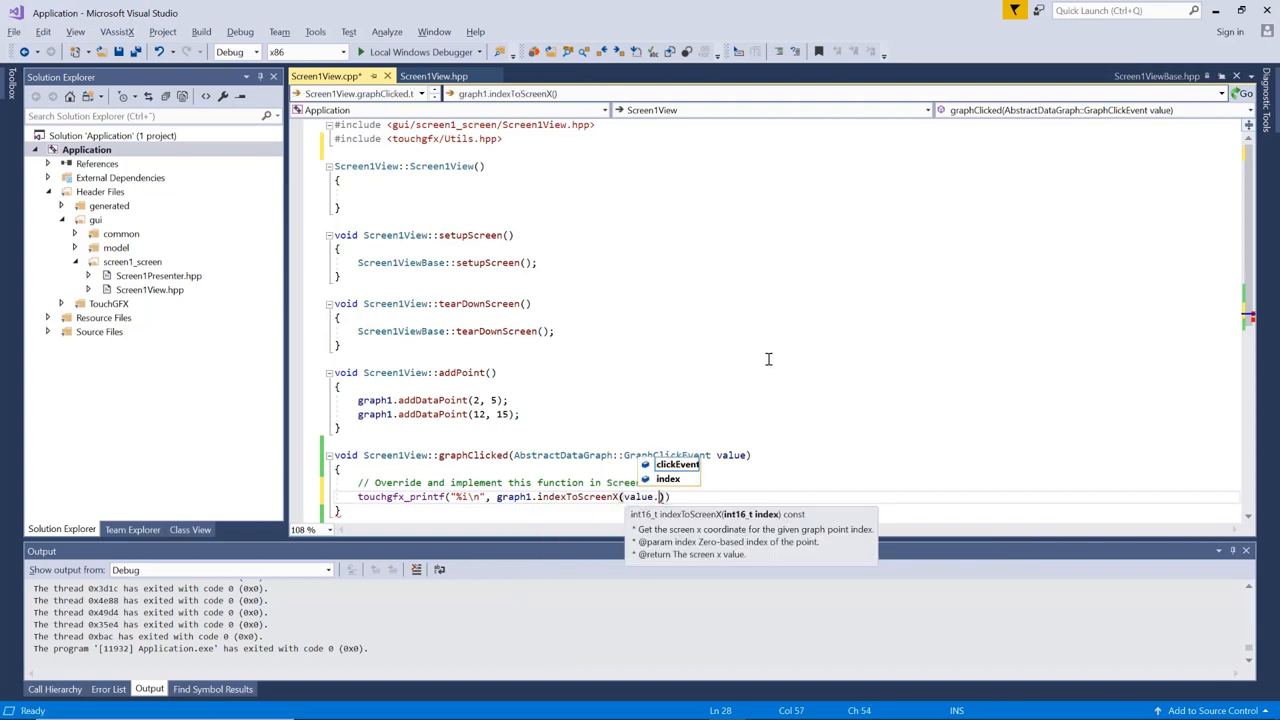
key(Tab)
text())
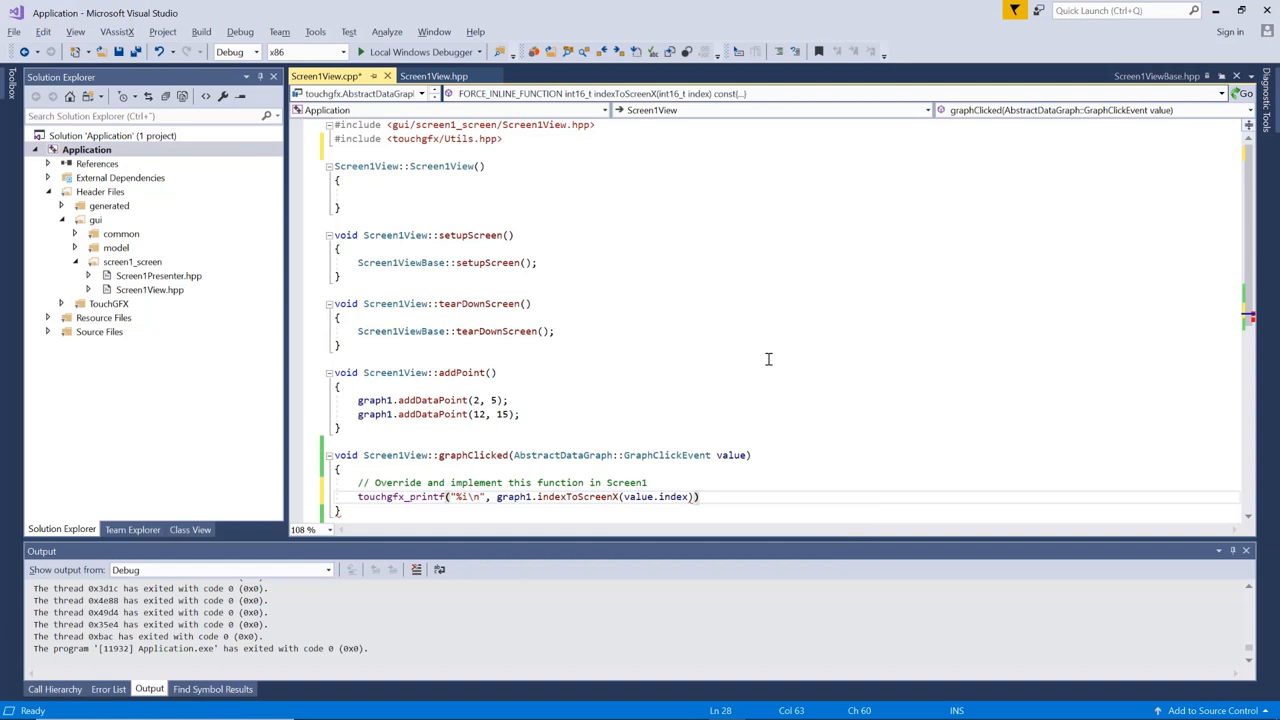
text();)
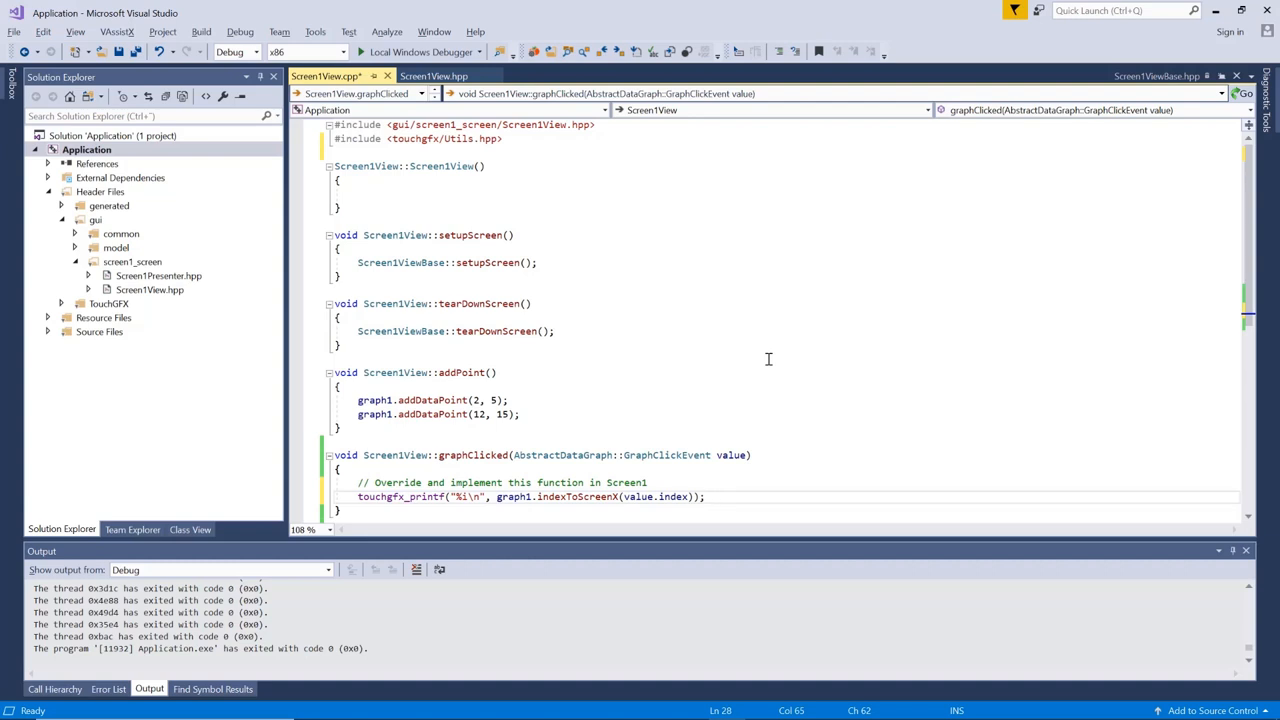
Run the simulator with F5 and click several graph points, printing screen X values like 362 and 426 to the console.
key(F5)
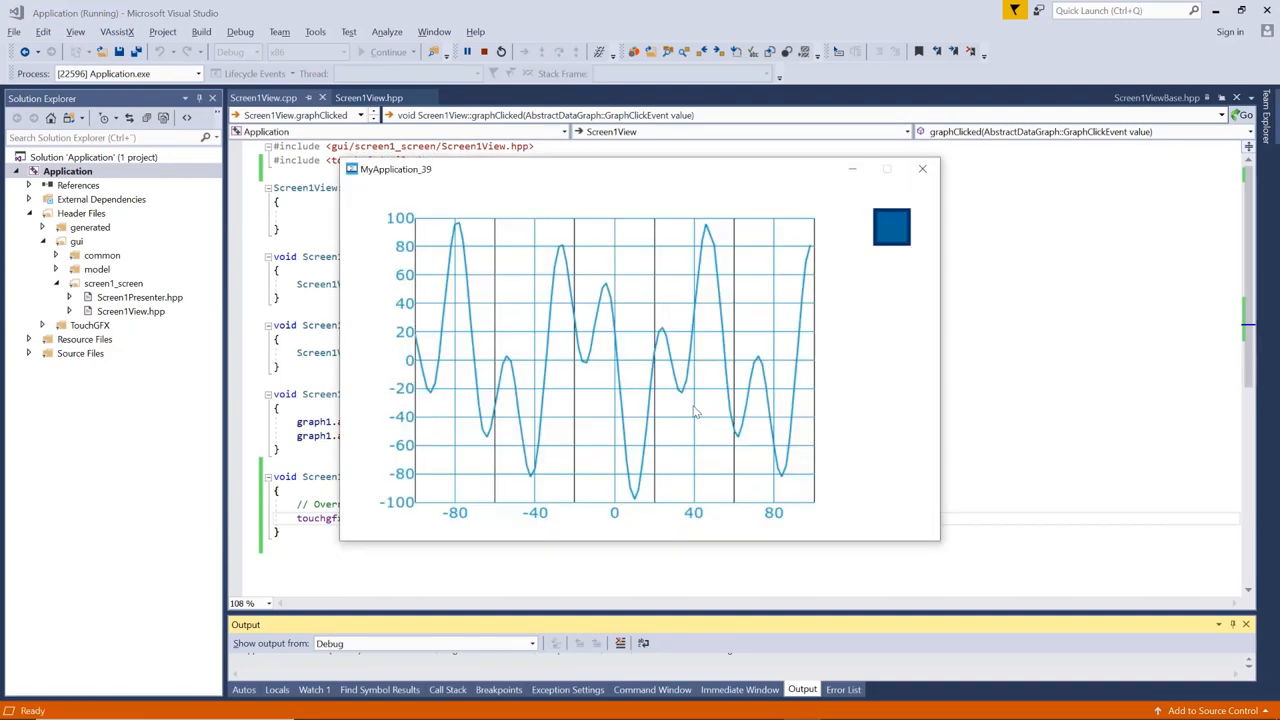
click(690, 400)
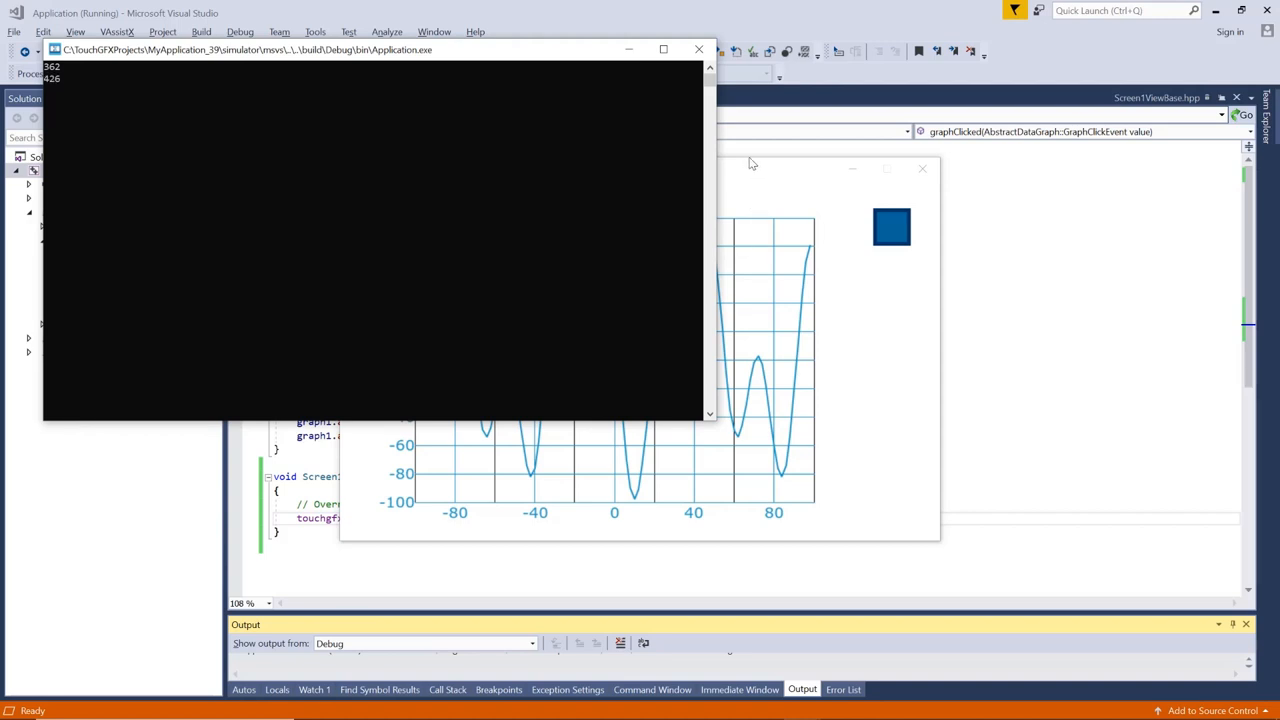
drag(751, 168, 766, 190)
click(772, 343)
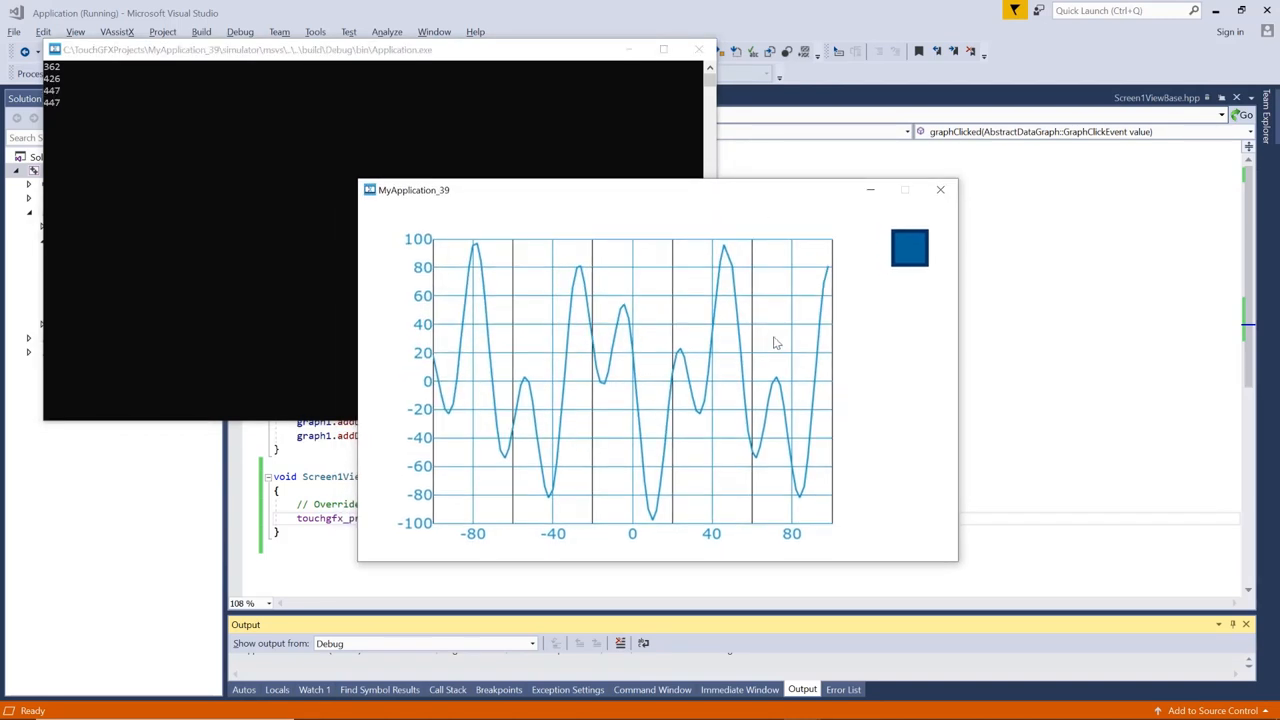
click(815, 343)
click(740, 343)
click(712, 345)
click(655, 347)
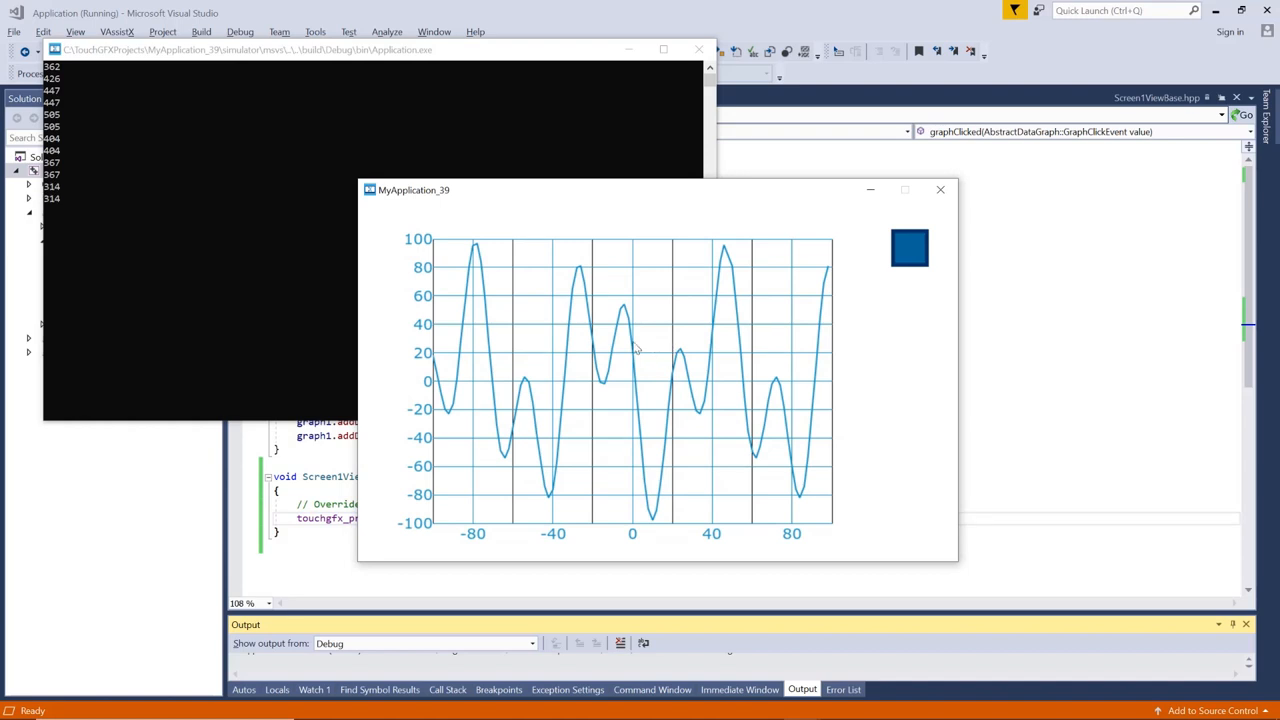
click(636, 349)
click(636, 349)
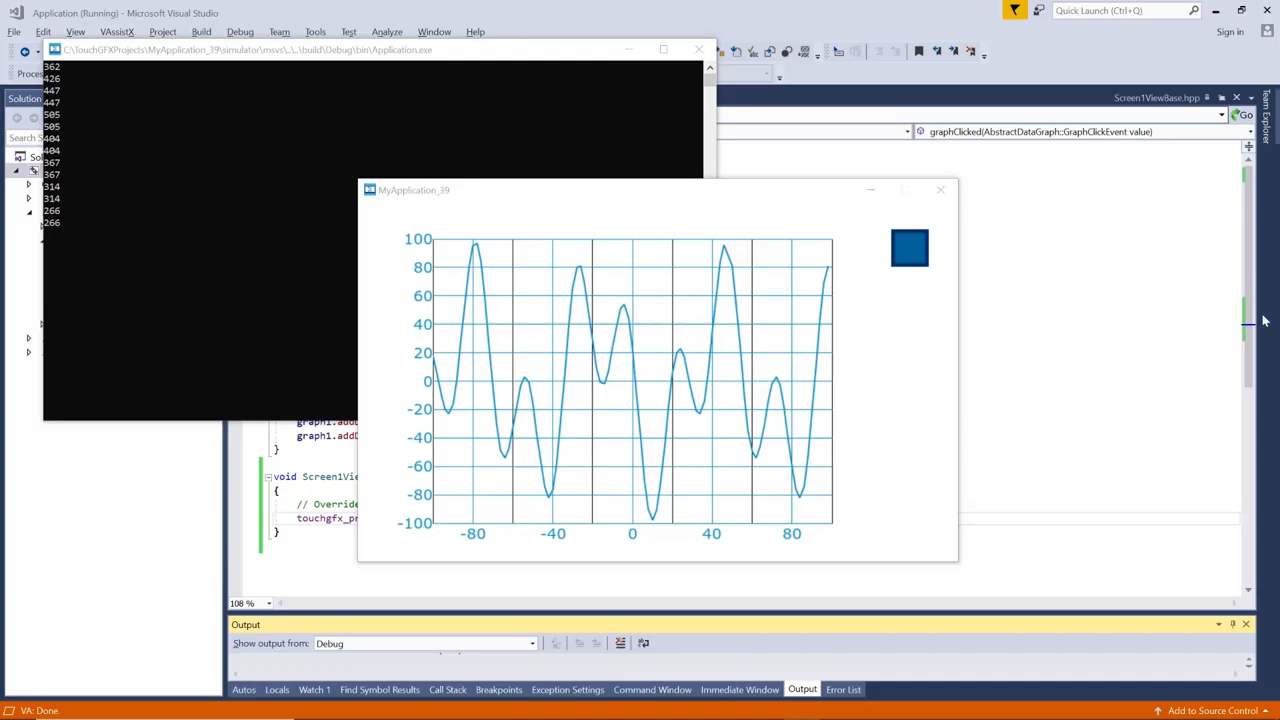
Close the simulator and switch back to the TouchGFX Designer window.
click(940, 190)
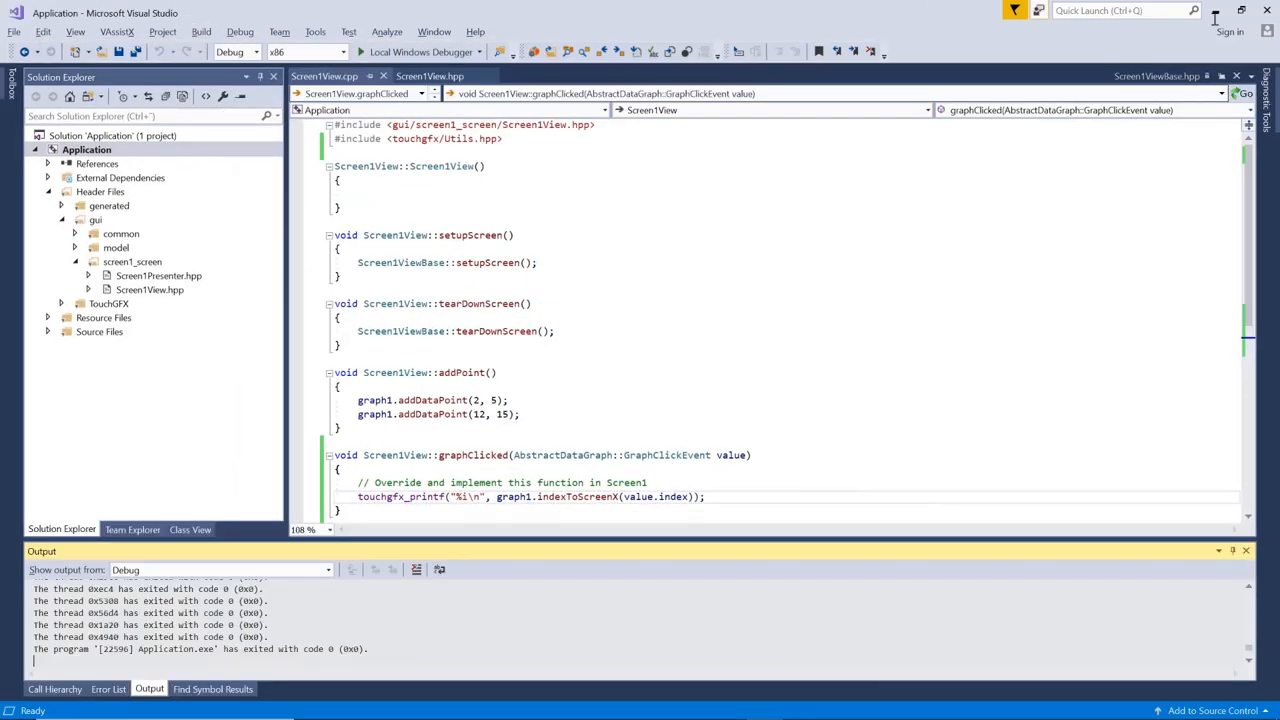
click(790, 58)
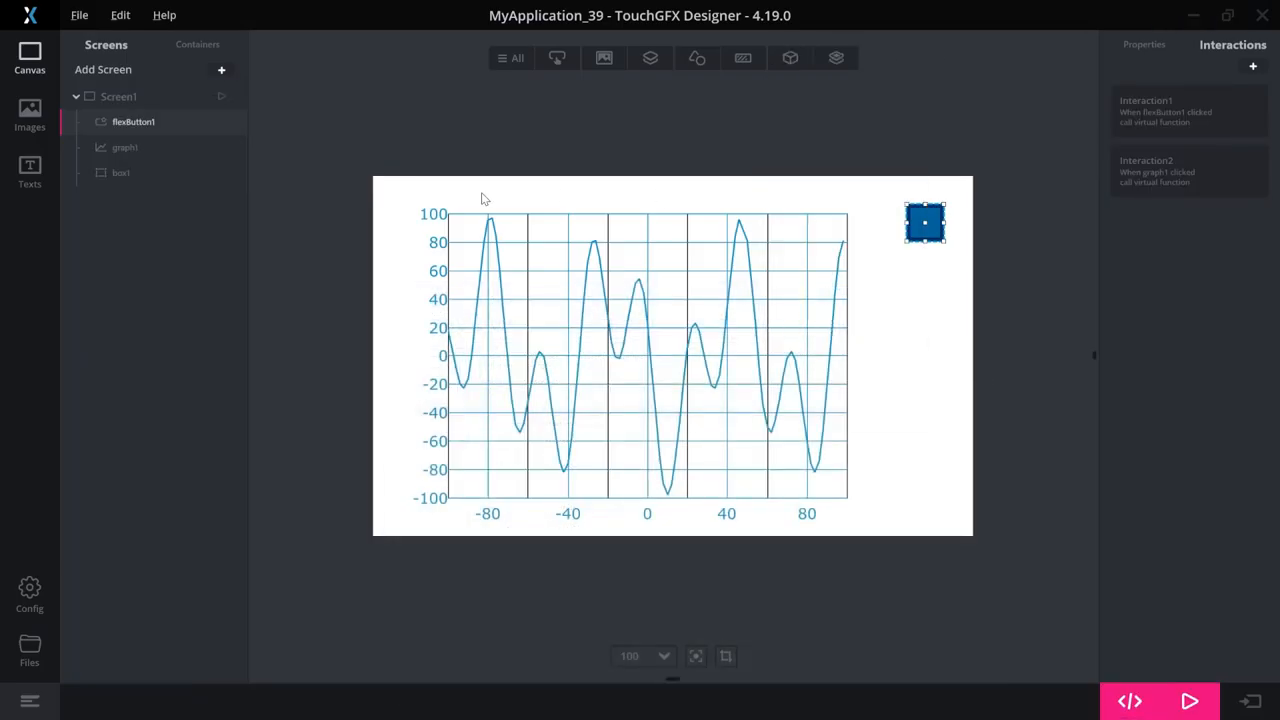